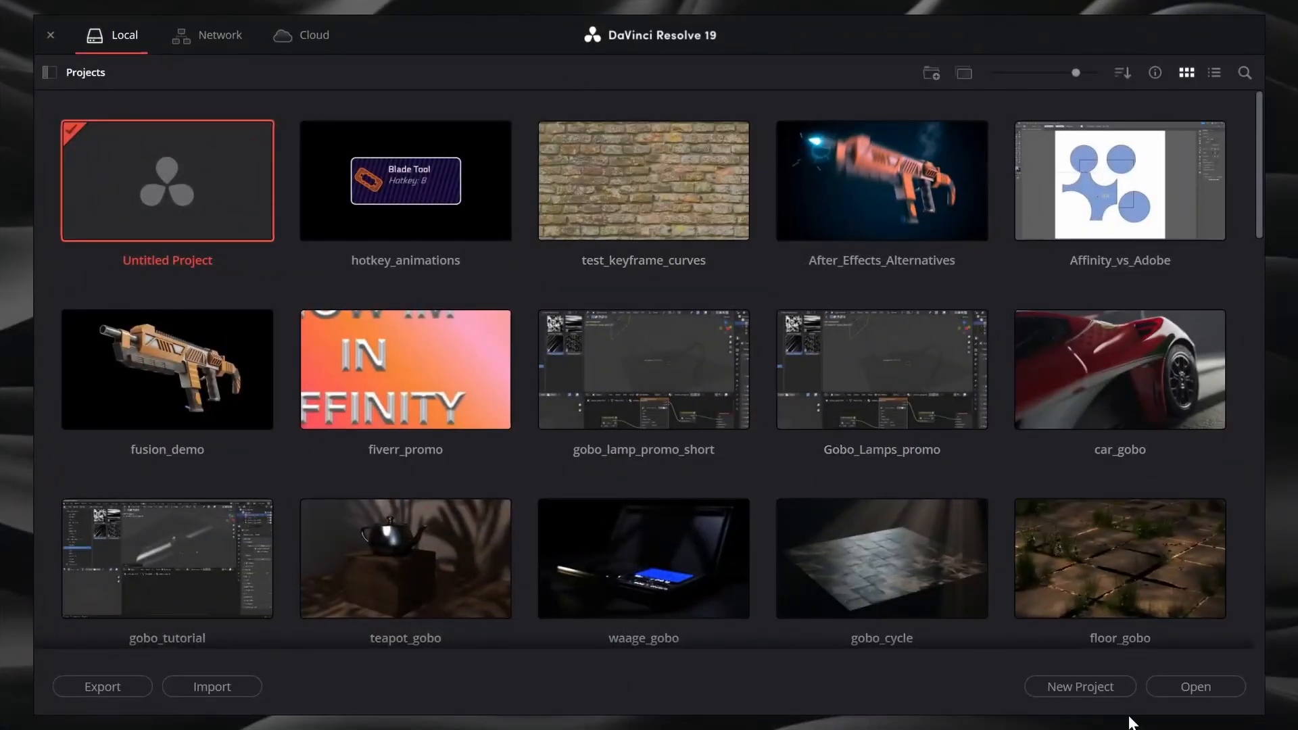
# Create a new project named davinci_basics.
pyautogui.click(1096, 692)
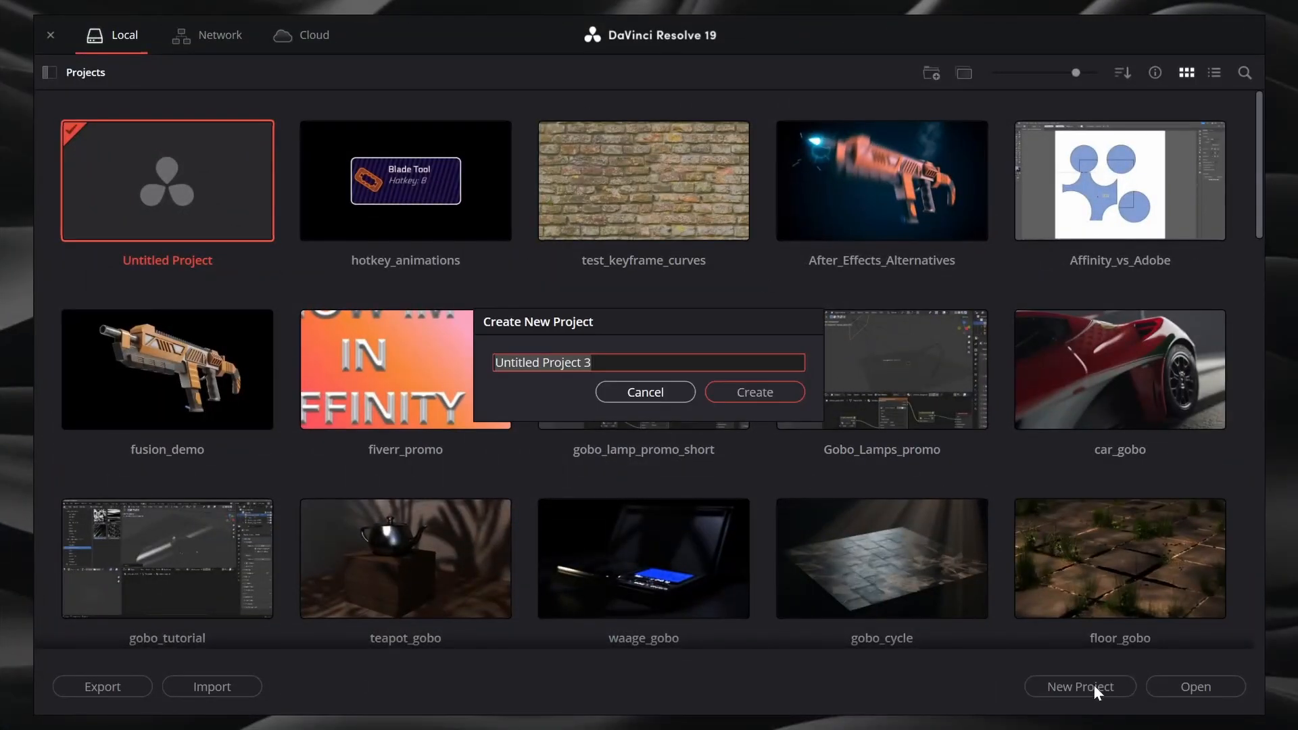
pyautogui.write('davinci_basics')
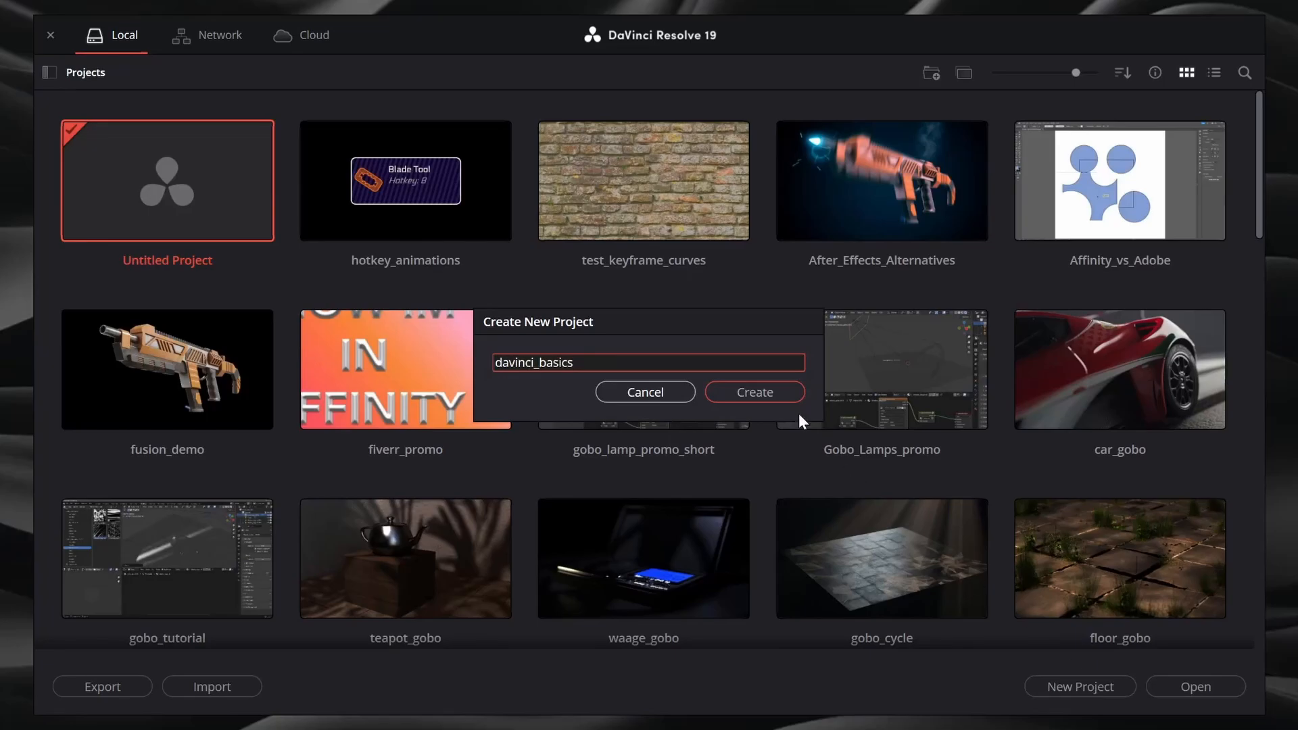
pyautogui.click(780, 392)
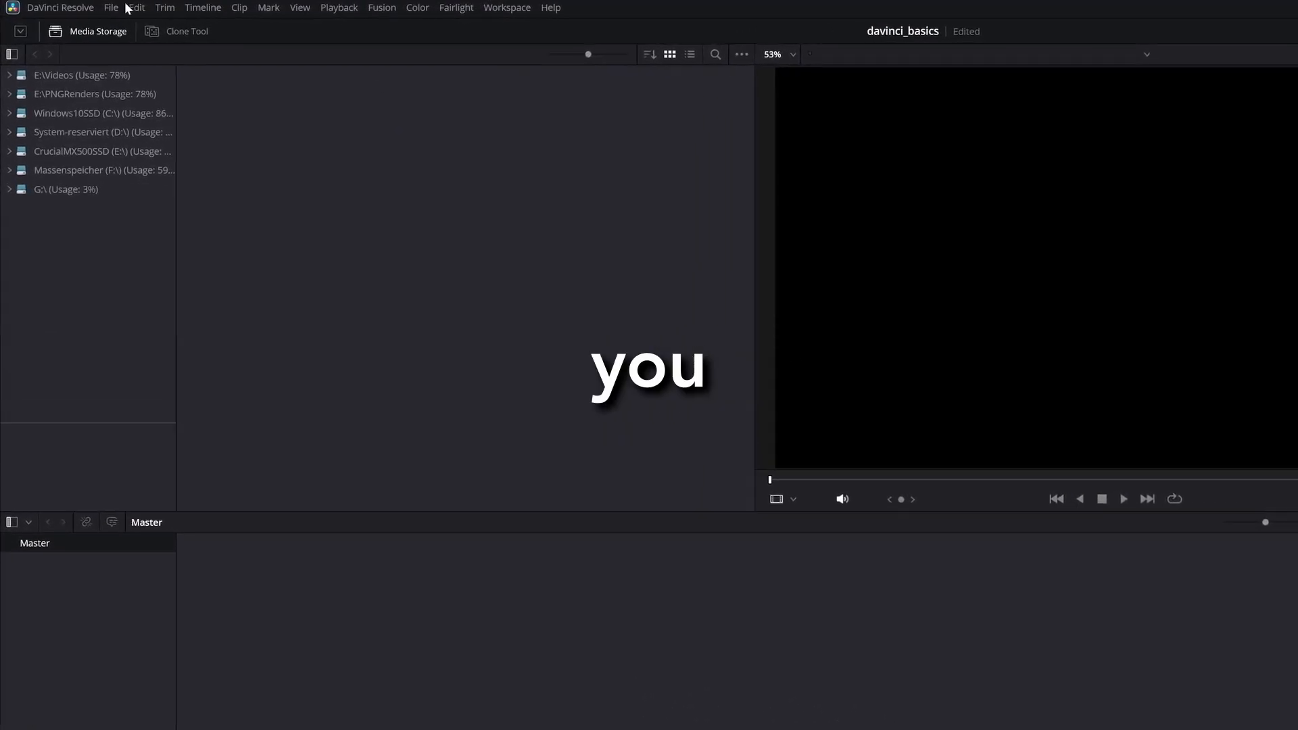
# Configure the project settings with a 1920 x 1080 HD timeline resolution and a timeline frame rate of 60, and save them.
pyautogui.click(110, 8)
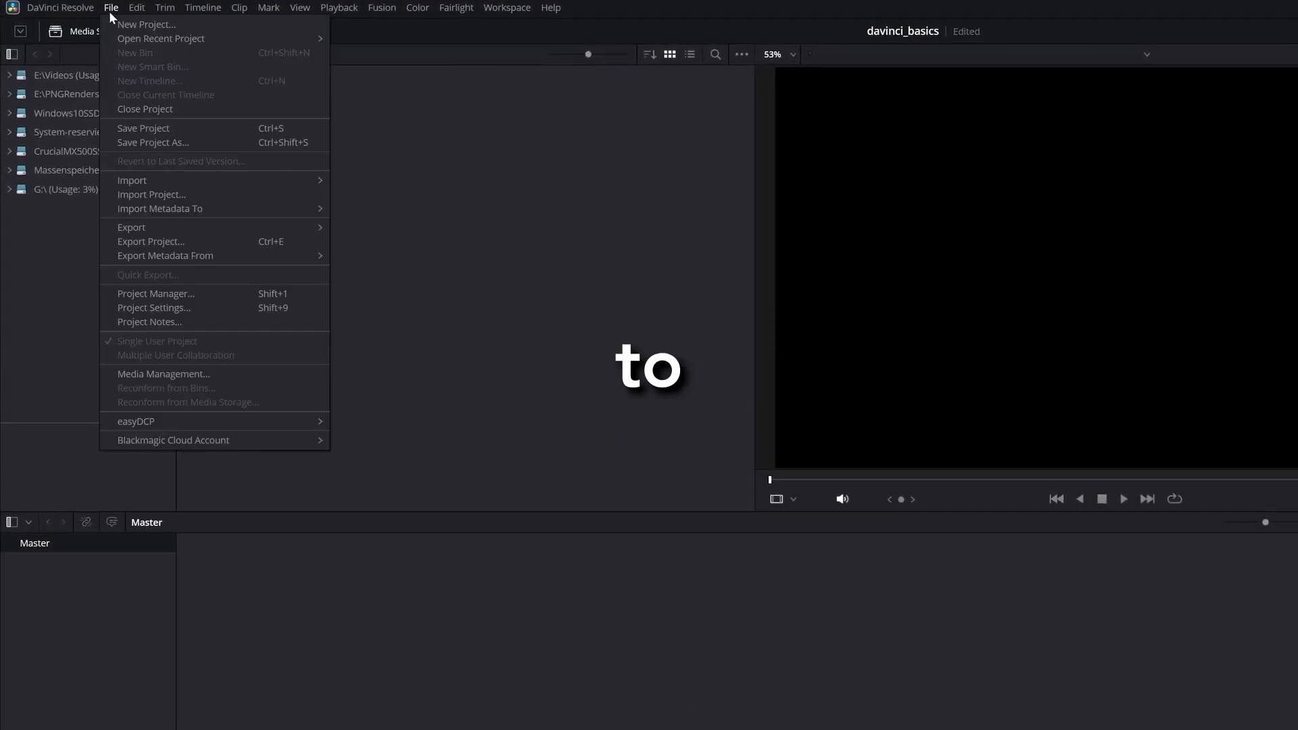
pyautogui.click(155, 310)
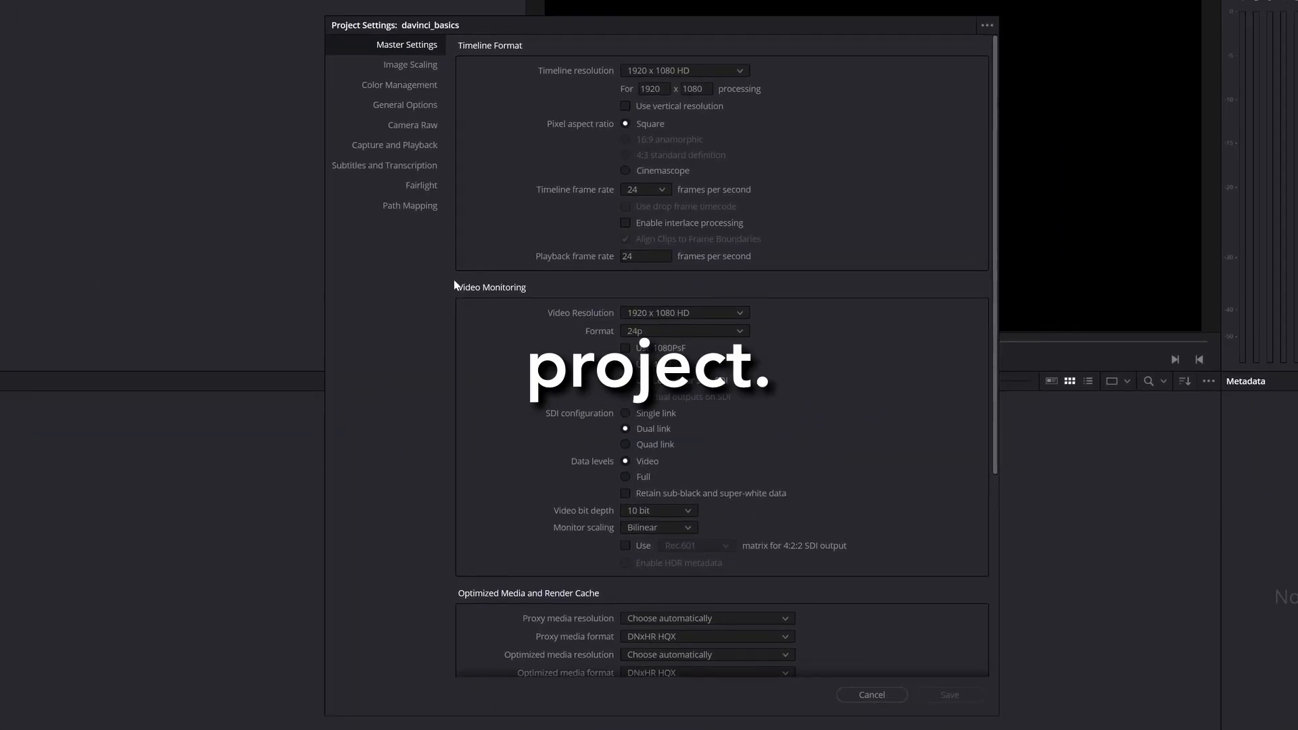
pyautogui.click(741, 70)
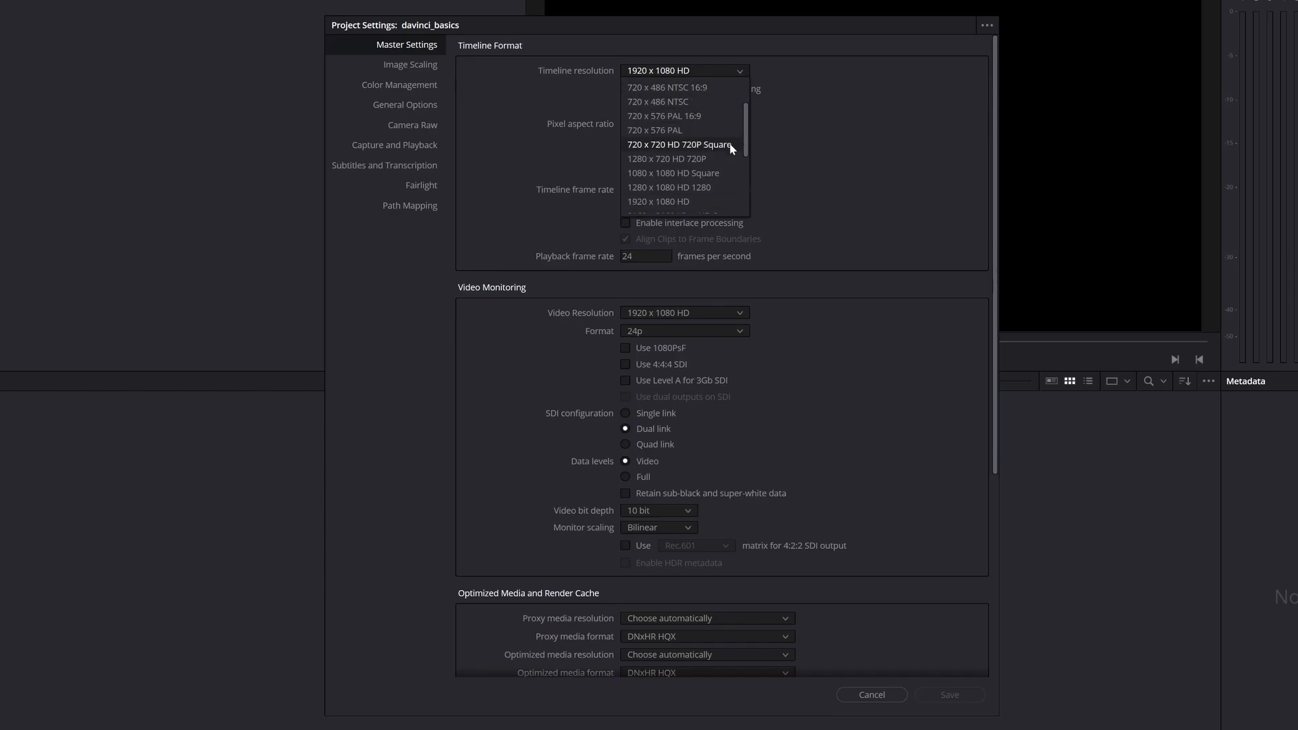
pyautogui.click(711, 113)
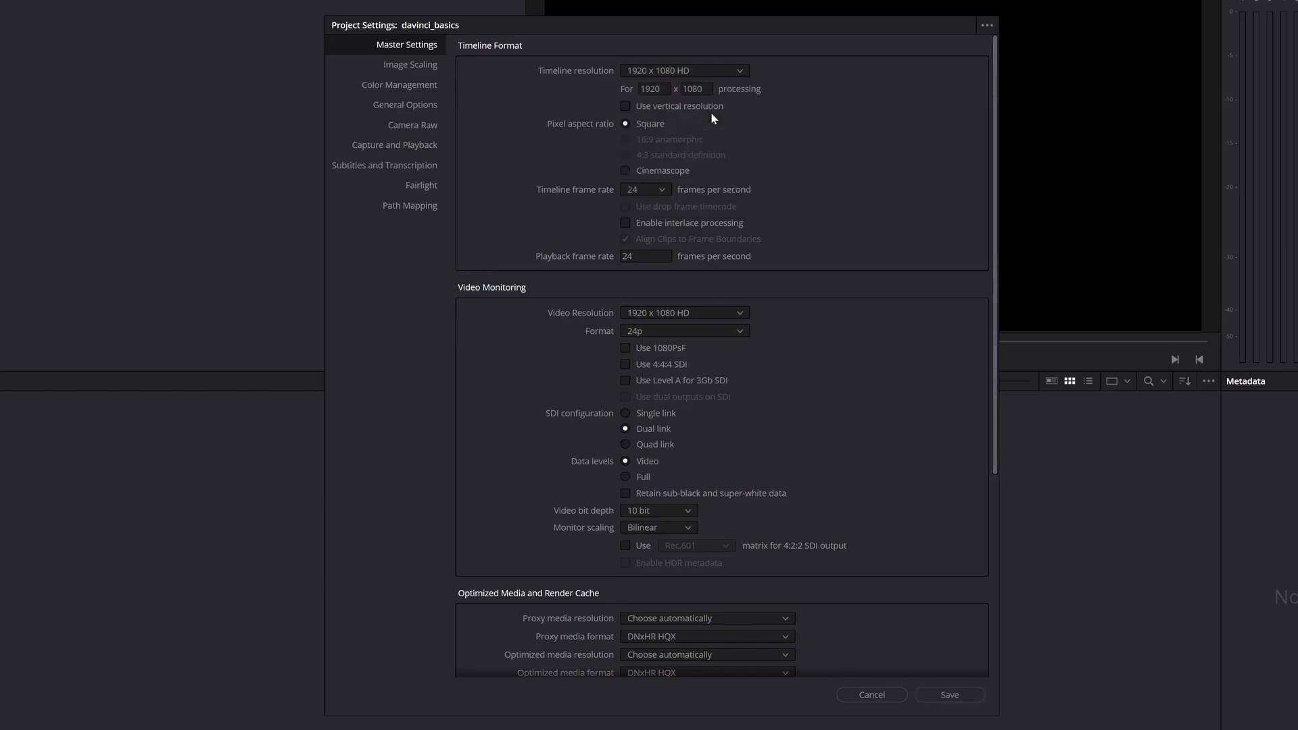
pyautogui.click(664, 189)
pyautogui.click(639, 336)
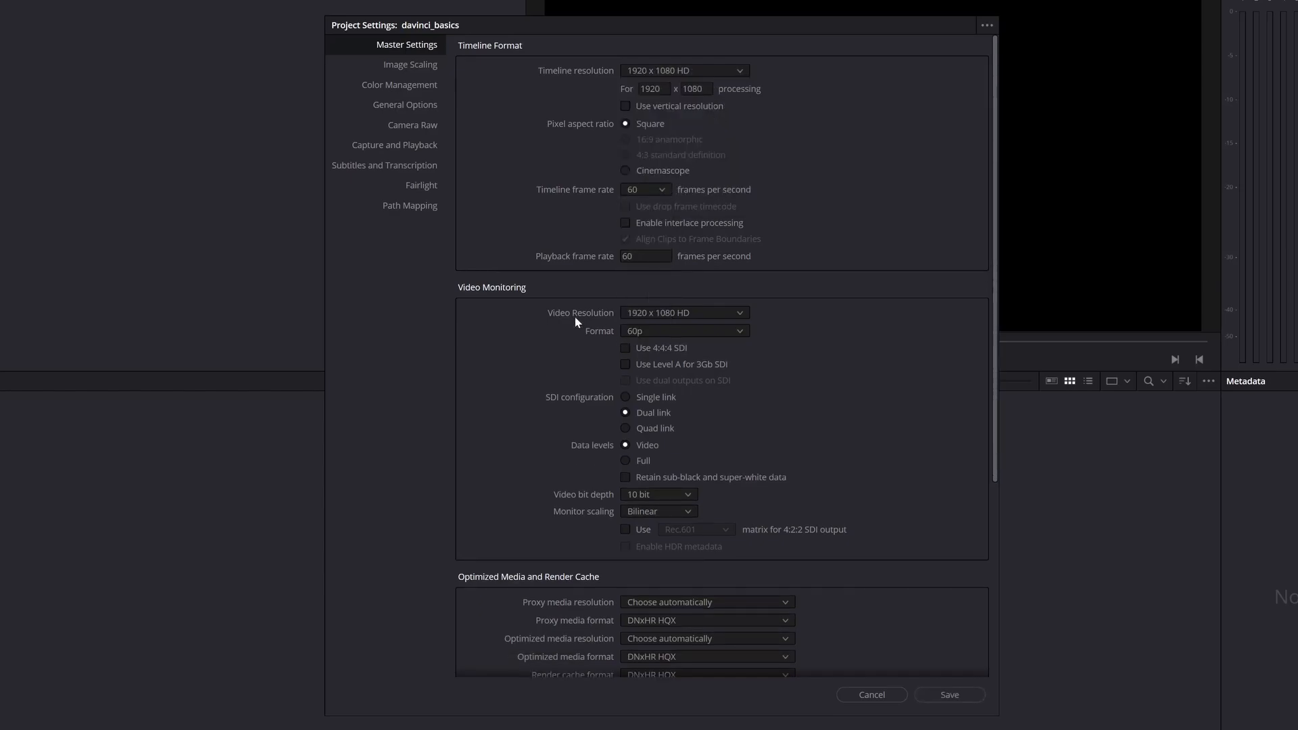
pyautogui.click(951, 697)
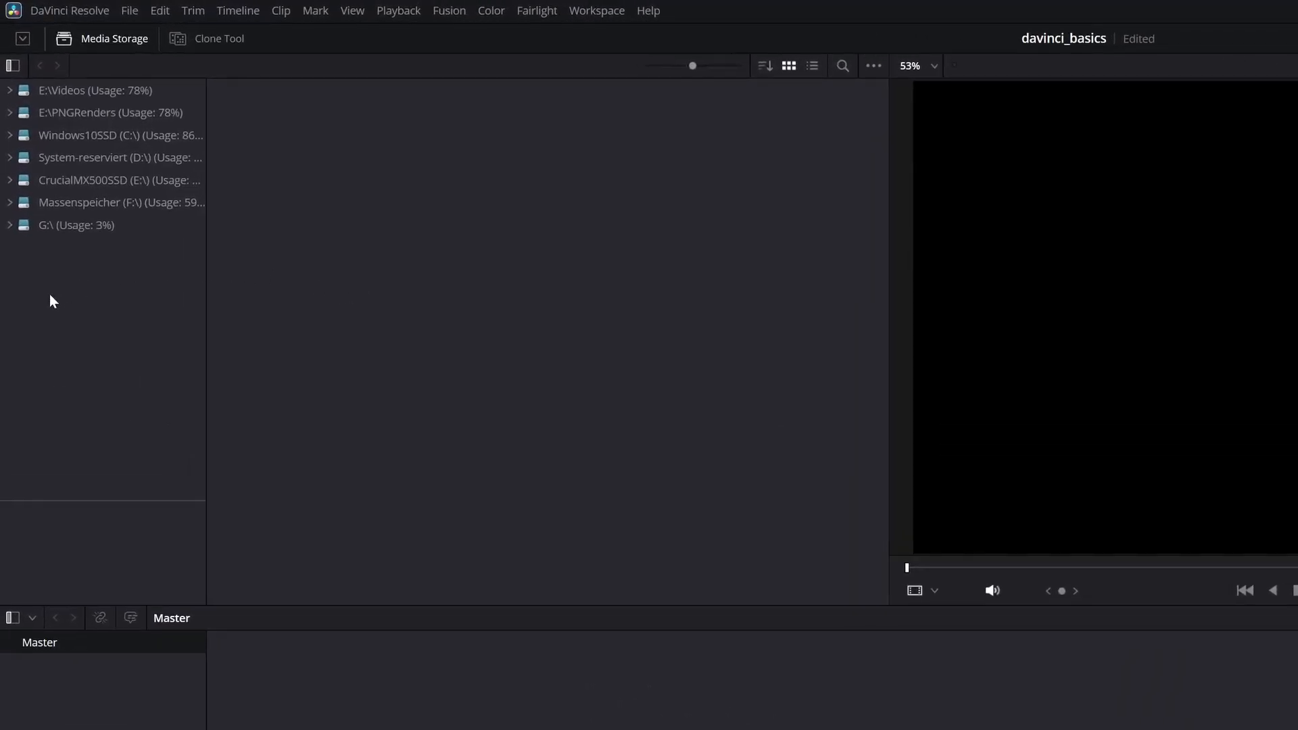
# Import blender_handdrawn.mp4 from the After_effects_alternatives Recordings folder on E:\Videos, plus project_settings.mp4, into the media pool.
pyautogui.rightClick(52, 300)
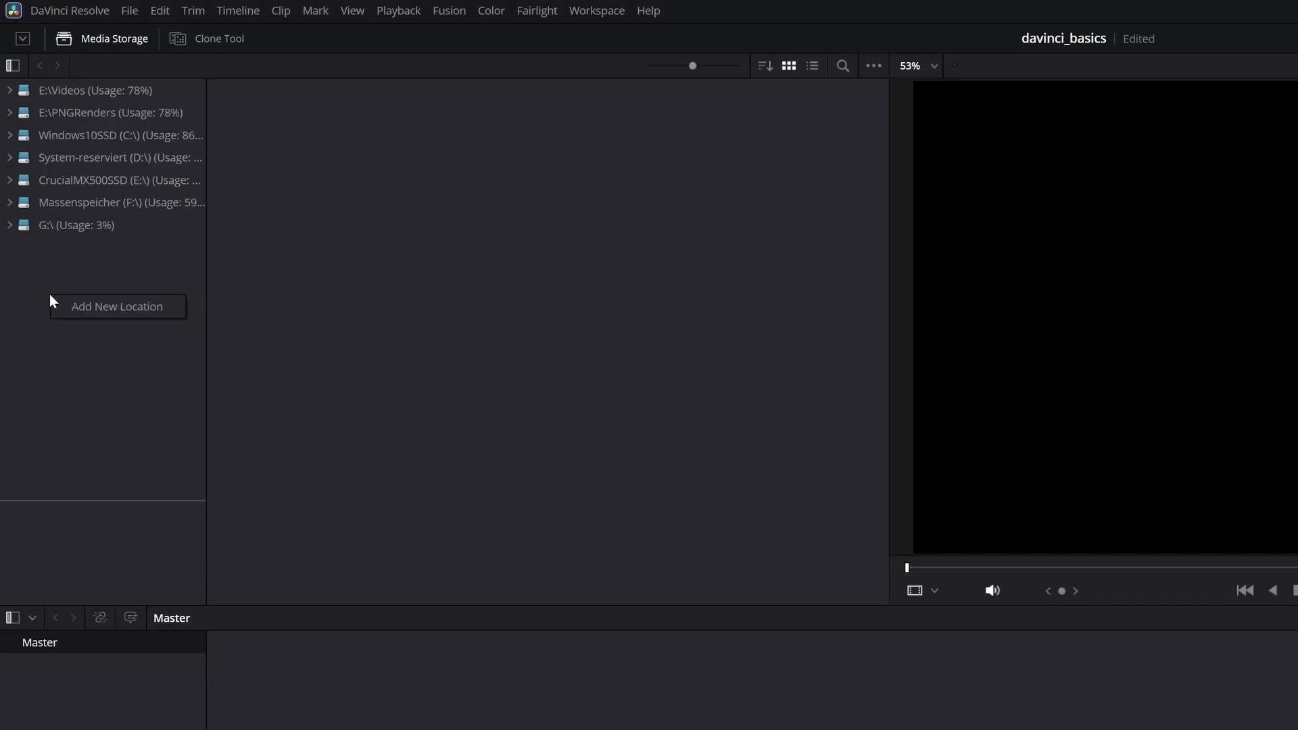
pyautogui.click(104, 349)
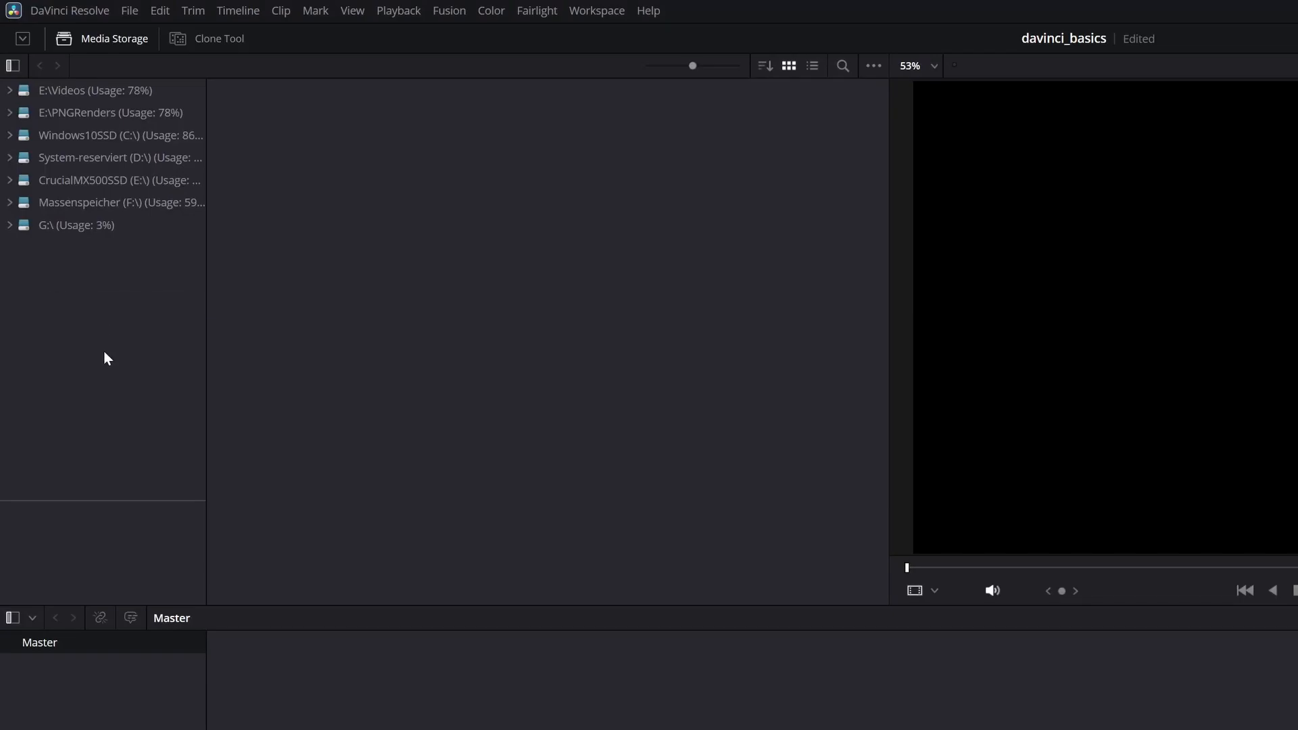
pyautogui.click(8, 92)
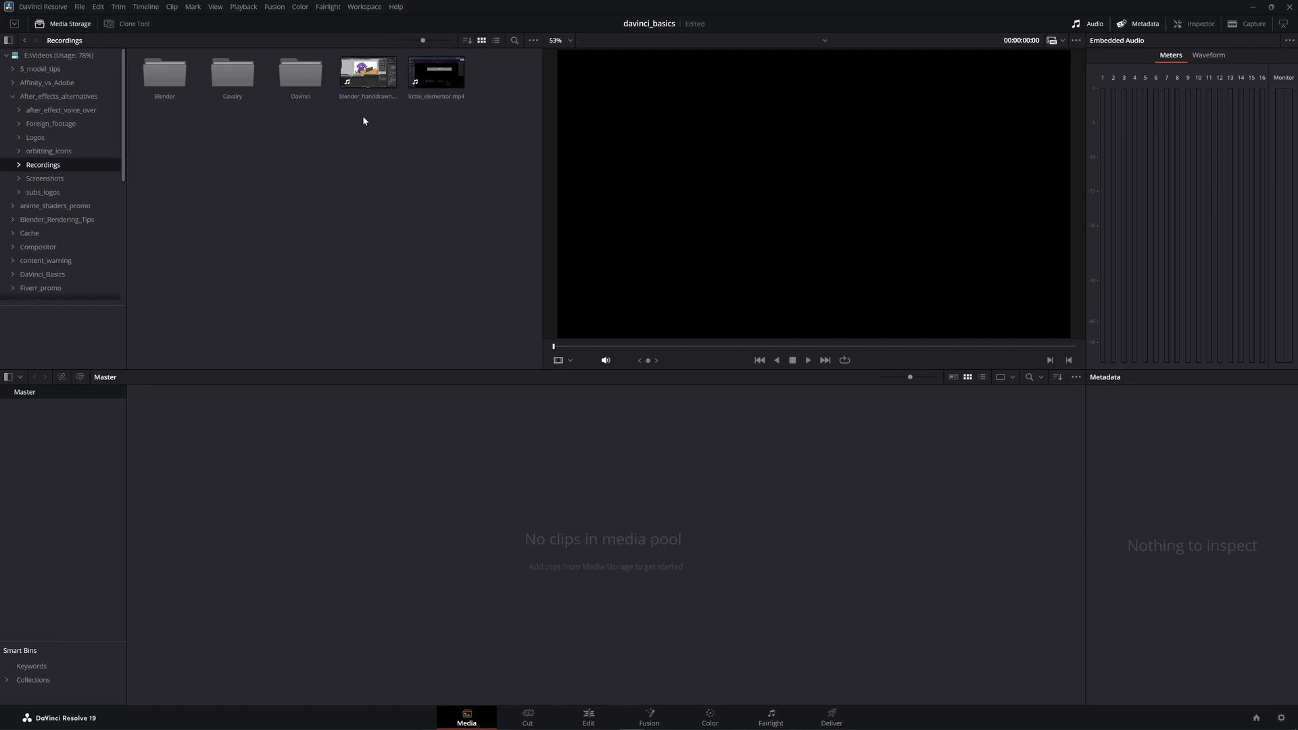
pyautogui.click(369, 77)
pyautogui.moveTo(357, 80); pyautogui.dragTo(375, 468)
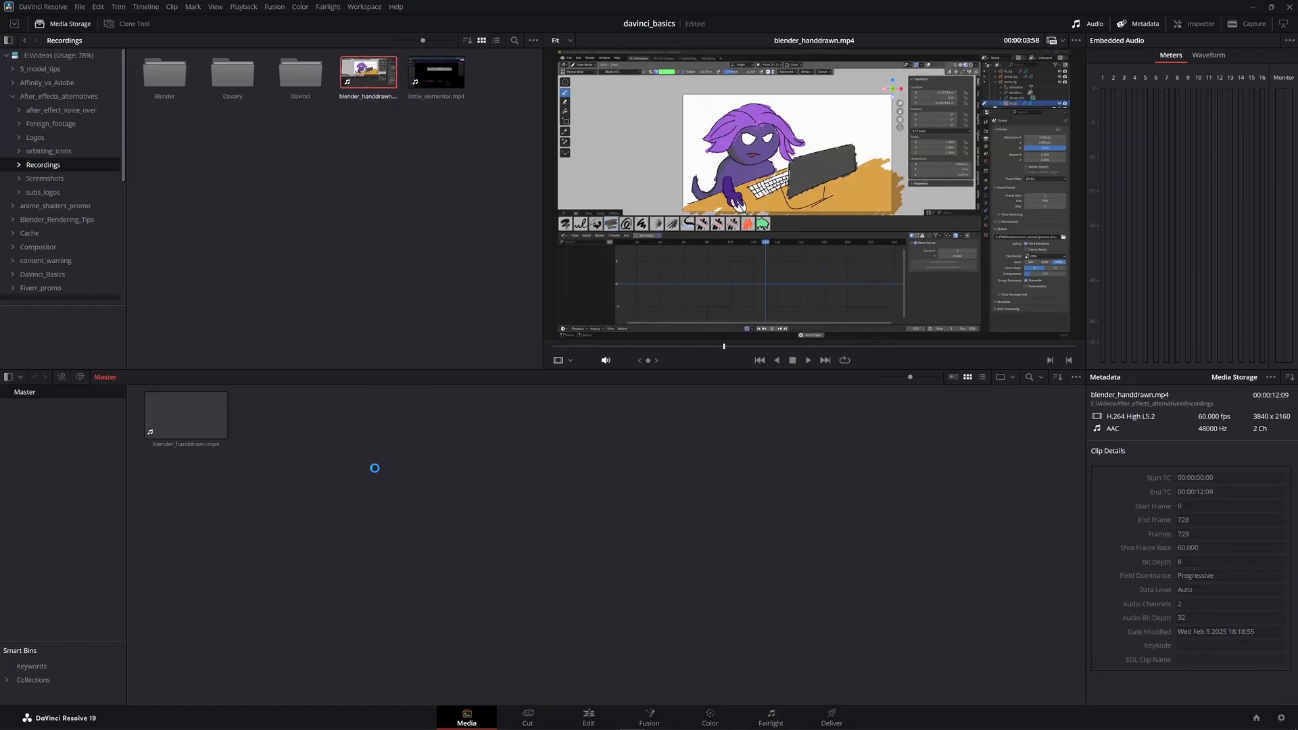
pyautogui.moveTo(468, 304); pyautogui.dragTo(250, 578)
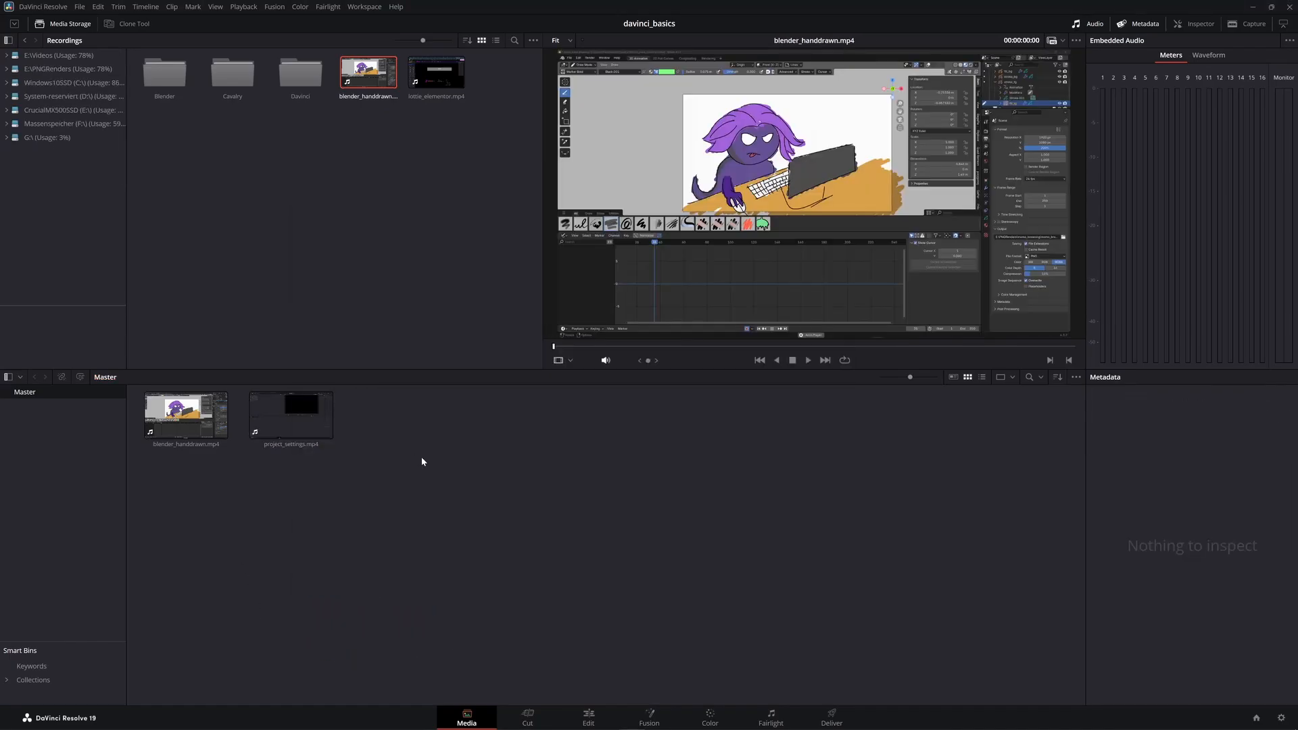
# Create a new bin inside the Master bin of the media pool.
pyautogui.rightClick(421, 457)
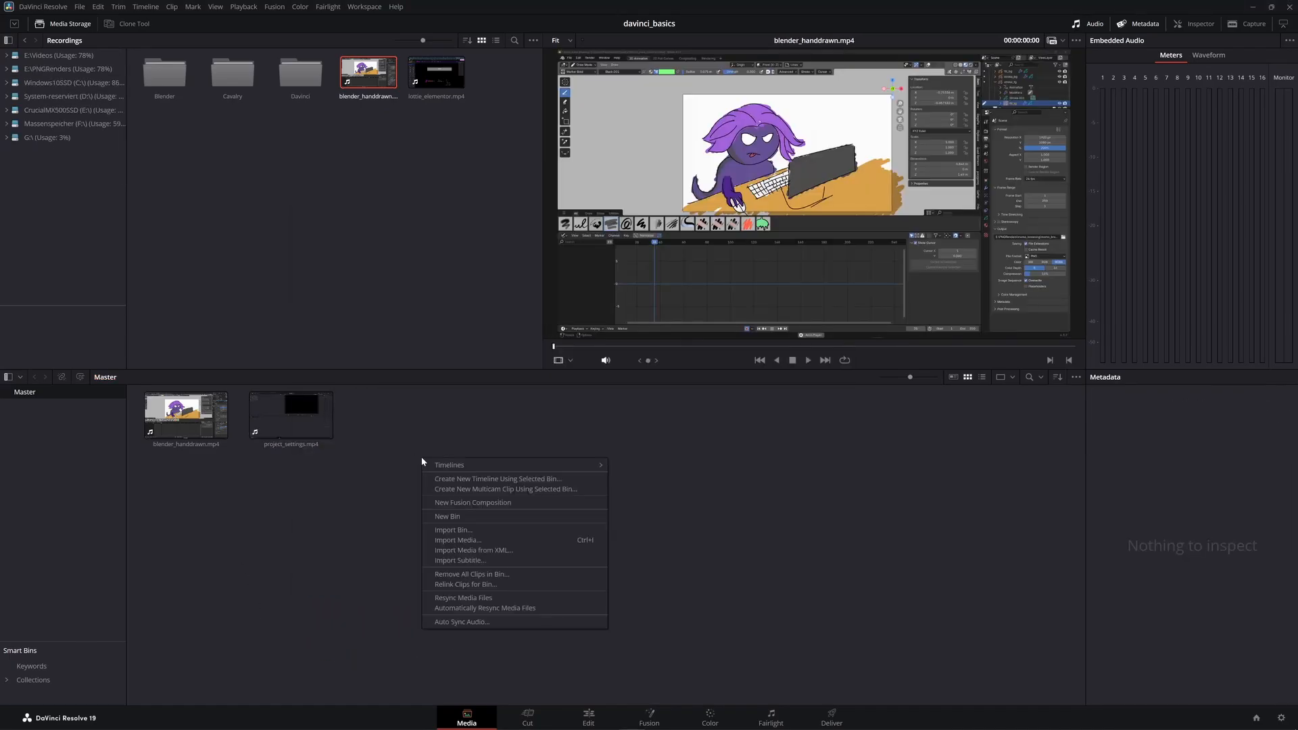
pyautogui.click(444, 517)
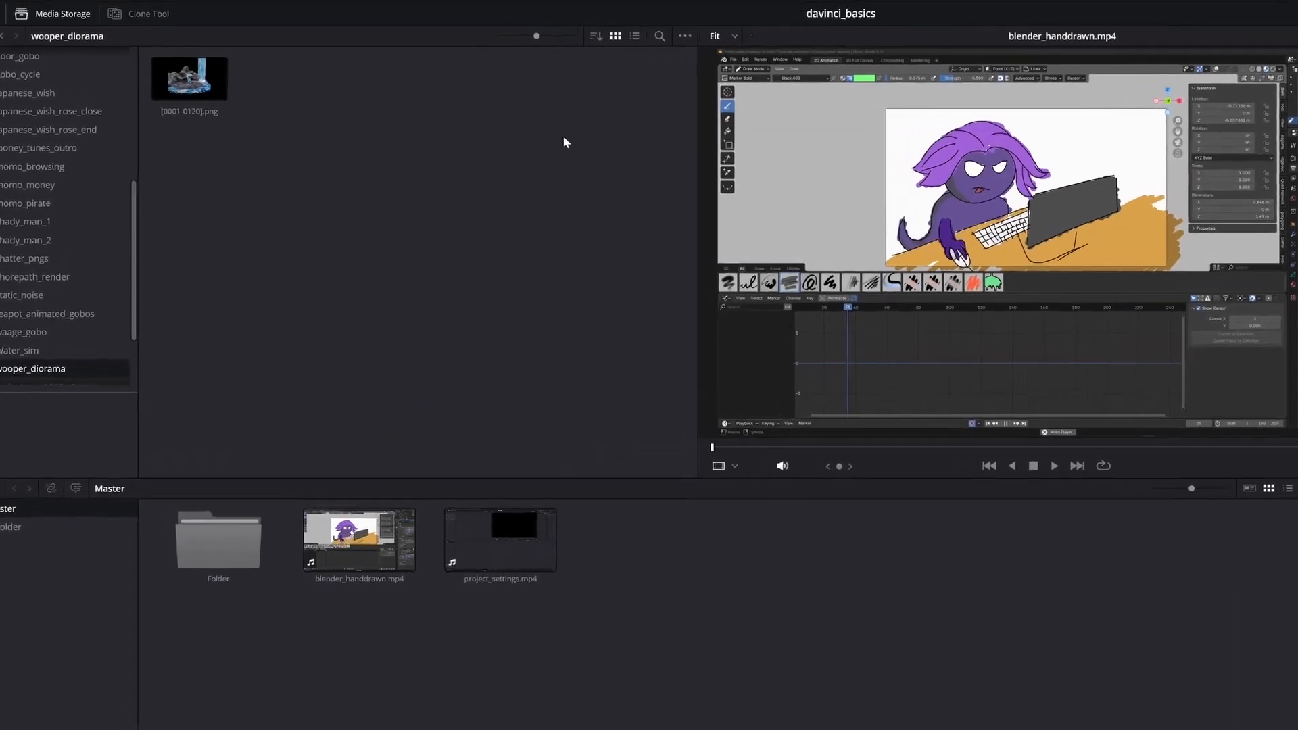
# Choose the frame display mode for the media storage and add the [0001-0120].png sequence from wooper_diorama to the media pool.
pyautogui.click(764, 33)
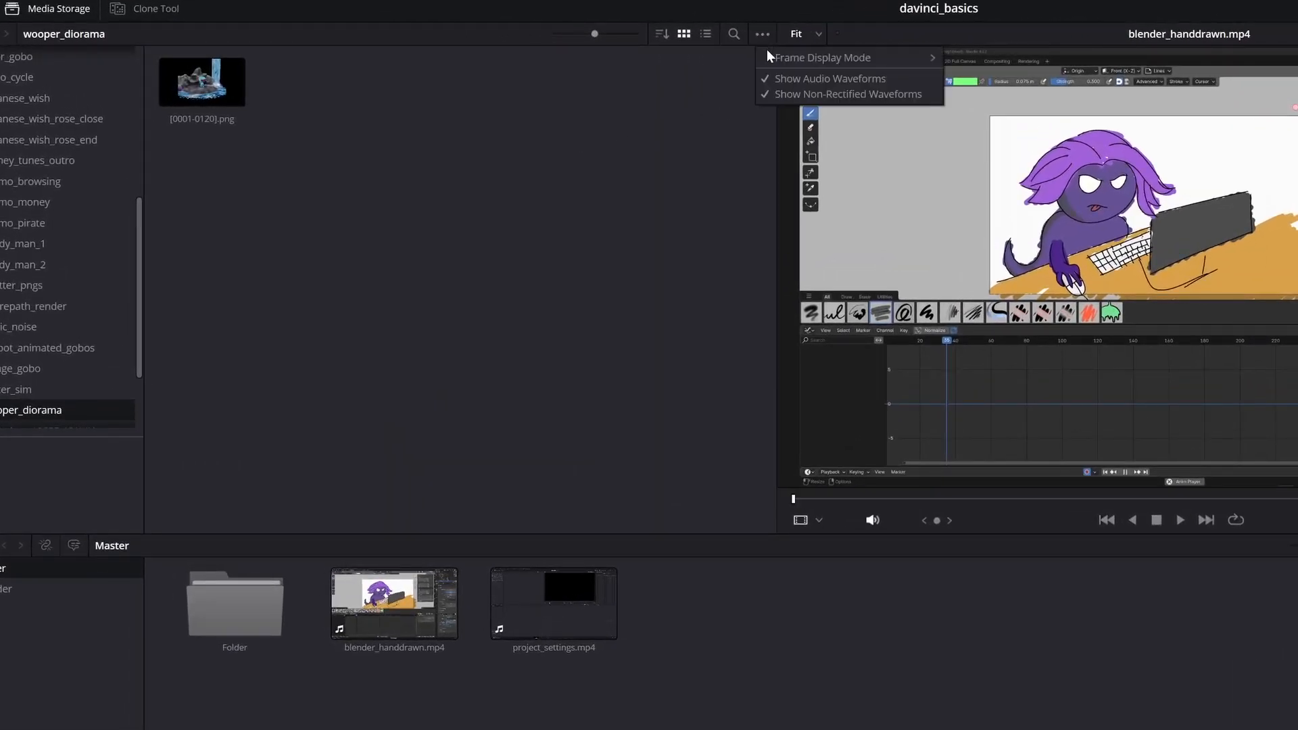
pyautogui.moveTo(812, 57)
pyautogui.click(984, 73)
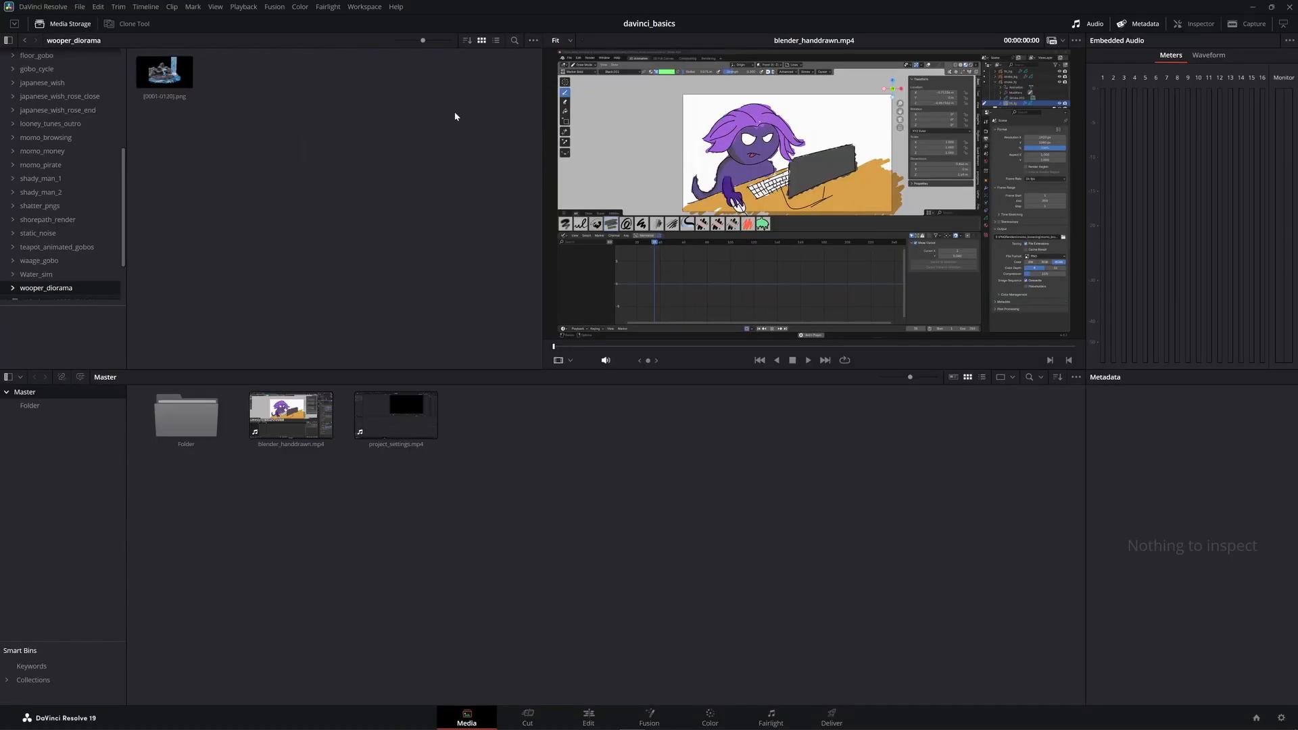
pyautogui.moveTo(159, 72); pyautogui.dragTo(525, 464)
# Set the video frame rate to 60 in the clip attributes of the [0001-0120].png sequence.
pyautogui.rightClick(193, 414)
pyautogui.click(320, 386)
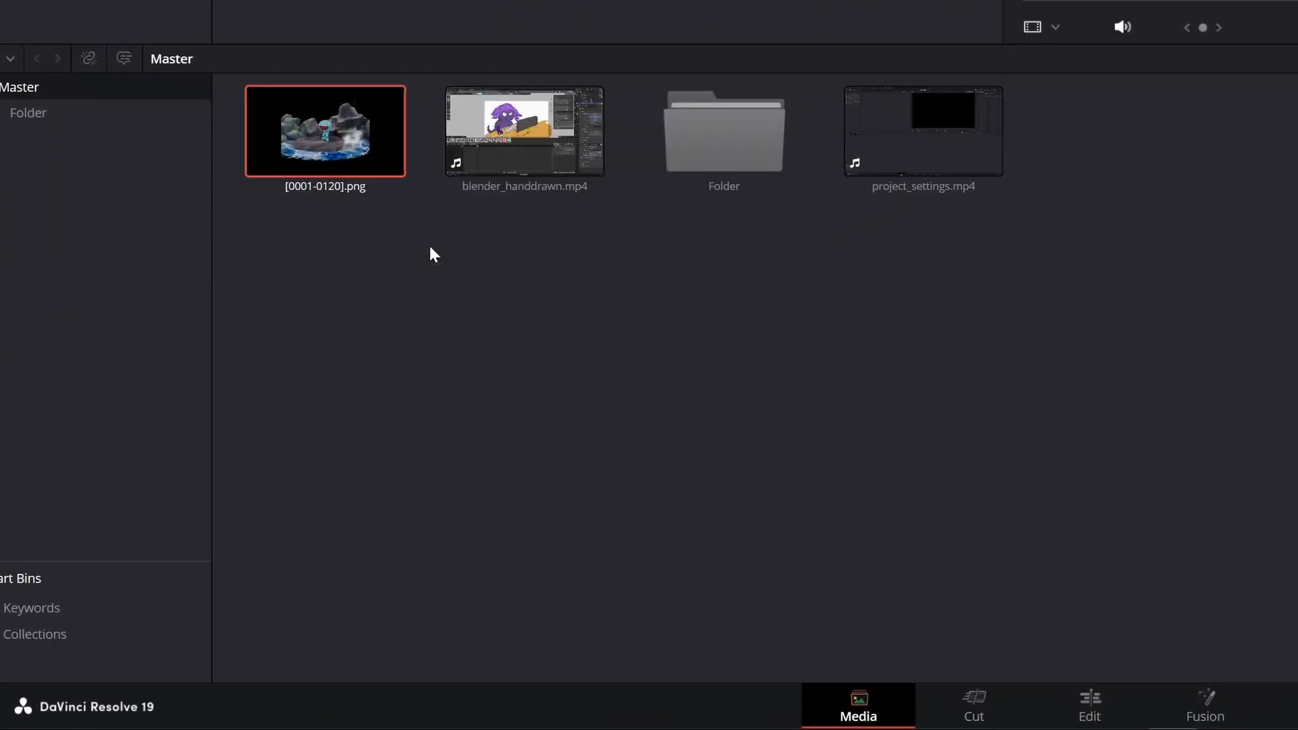
pyautogui.click(597, 130)
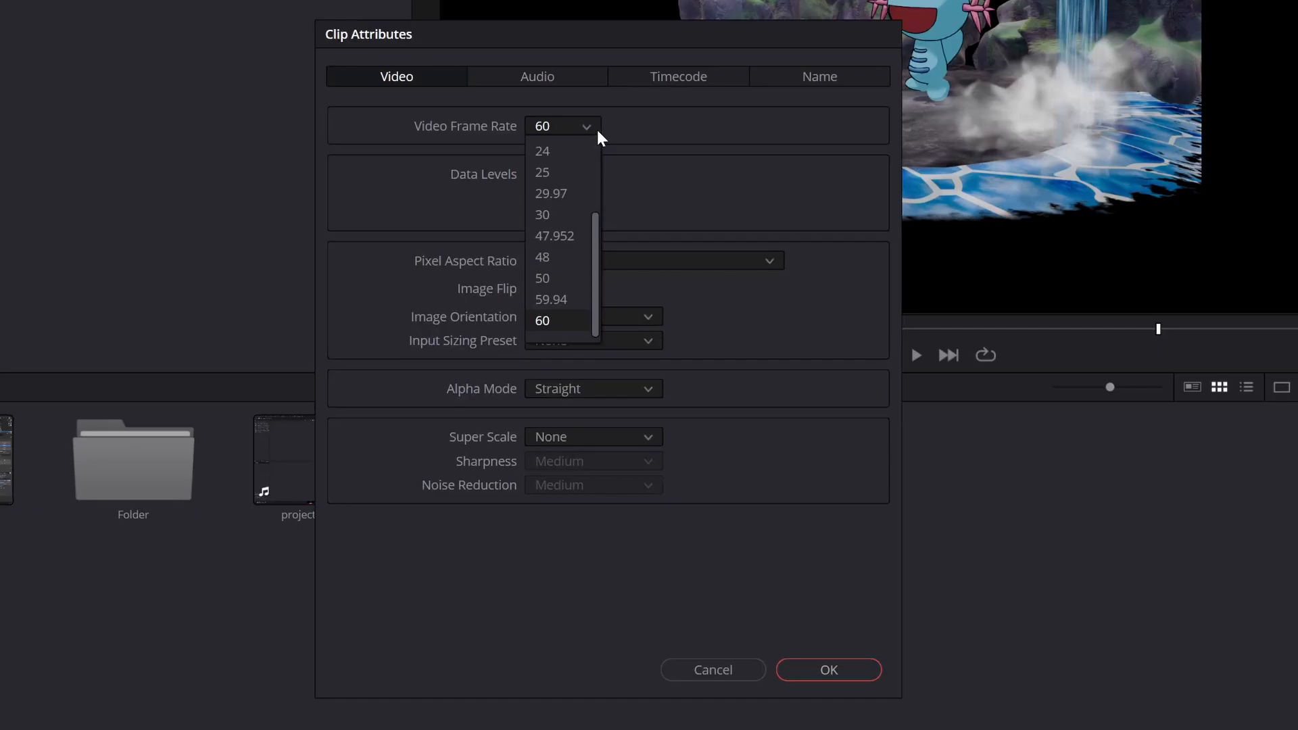
pyautogui.click(637, 128)
pyautogui.click(809, 659)
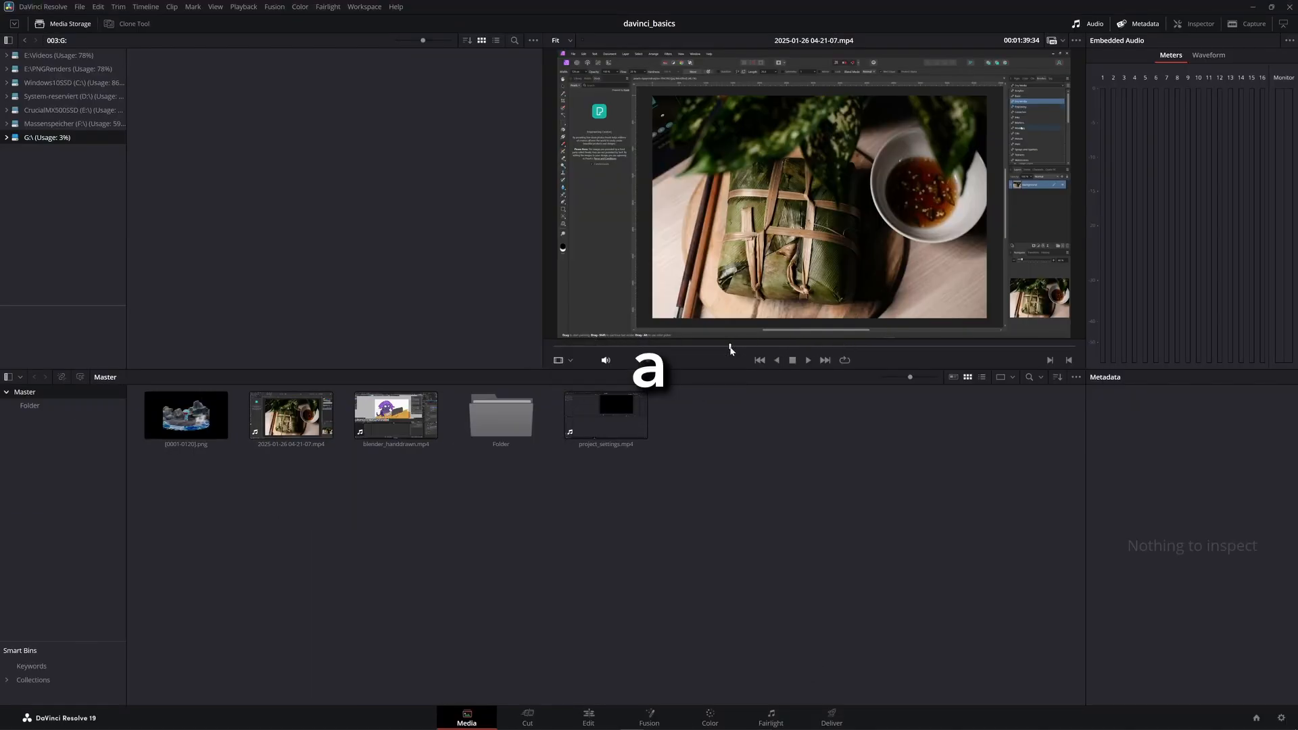
pyautogui.moveTo(730, 350); pyautogui.dragTo(968, 354)
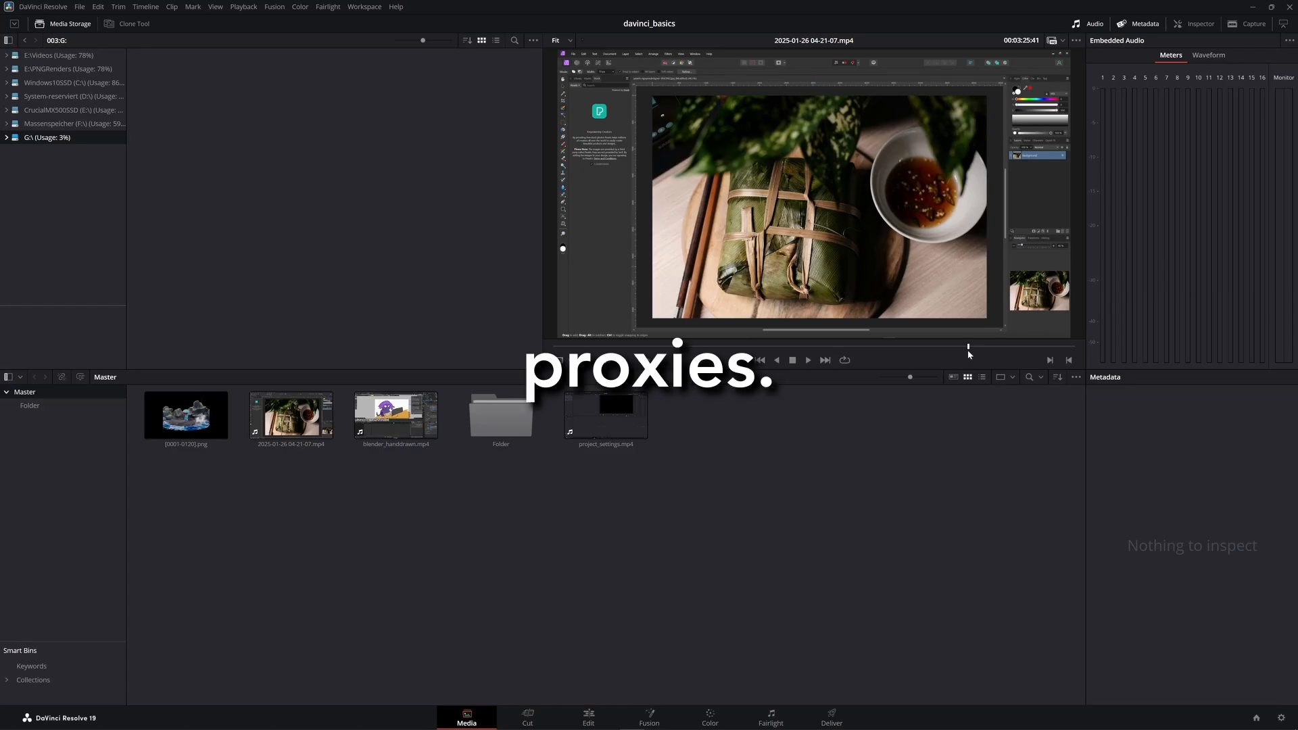
pyautogui.moveTo(432, 501); pyautogui.dragTo(327, 409)
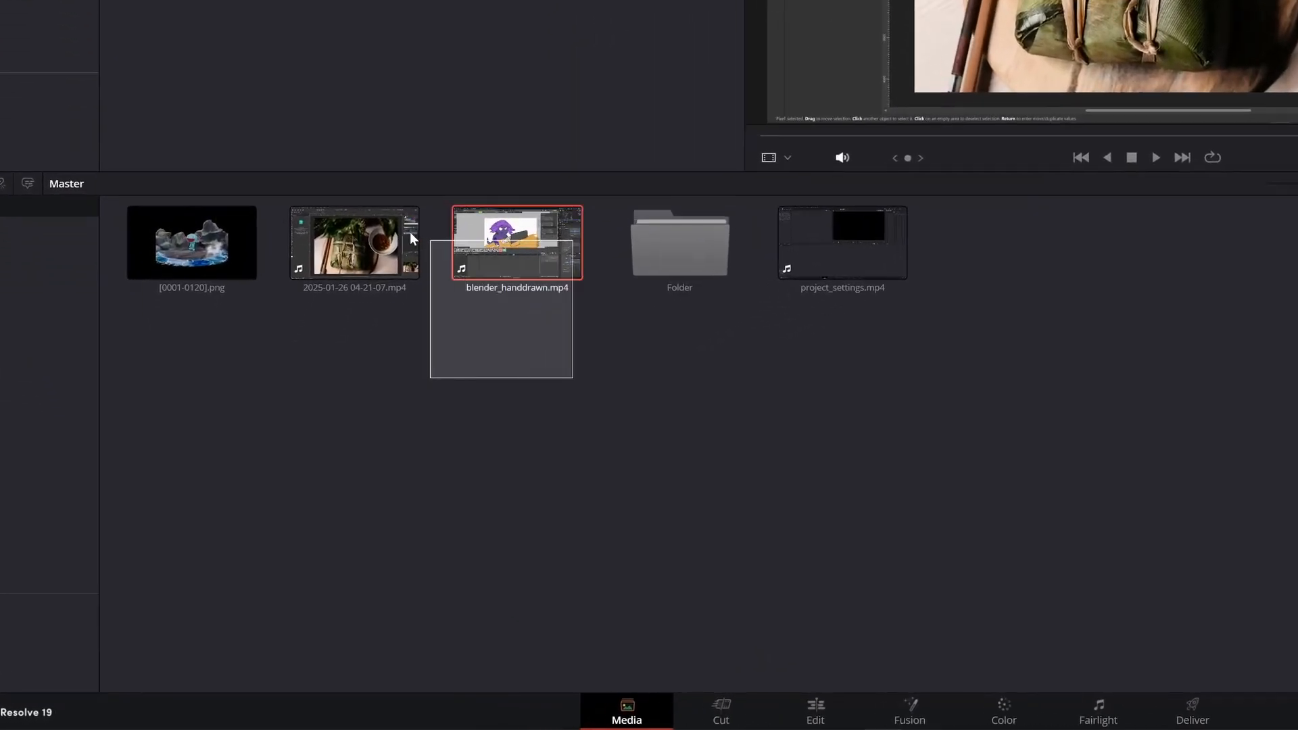
pyautogui.moveTo(409, 233); pyautogui.dragTo(340, 233)
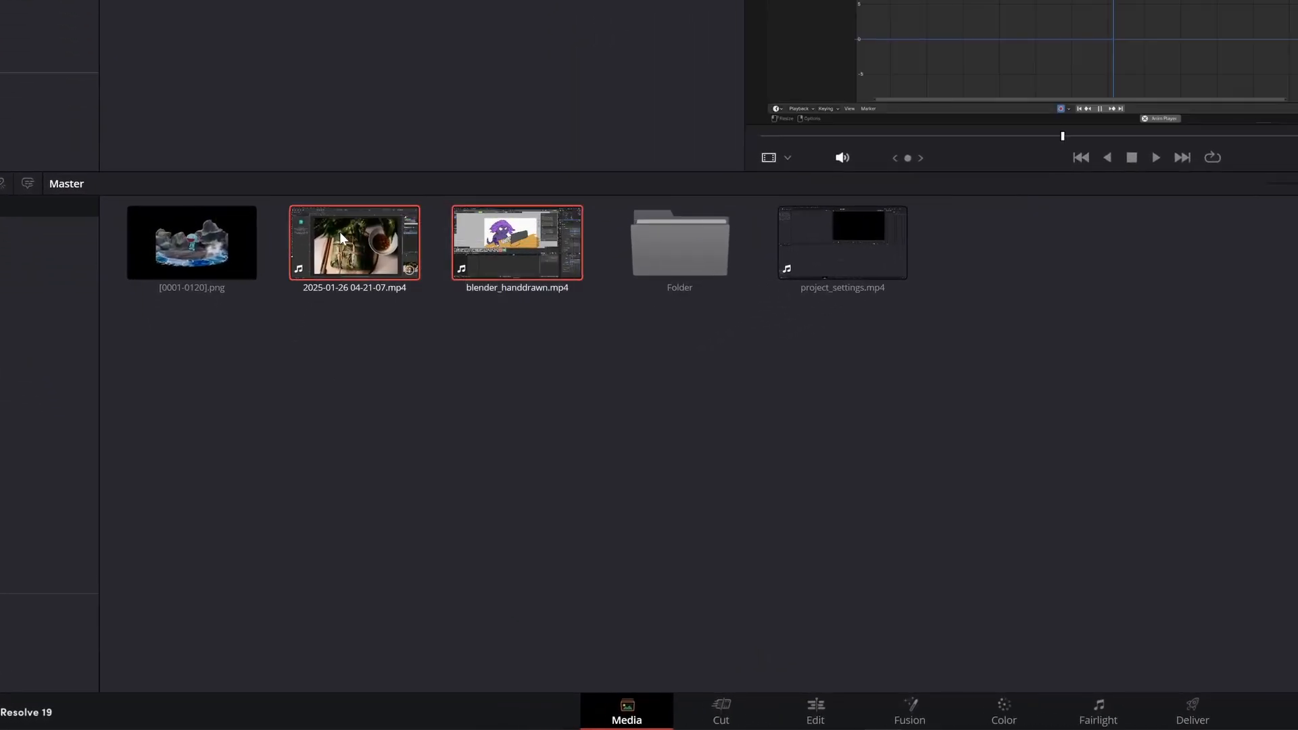
pyautogui.rightClick(341, 237)
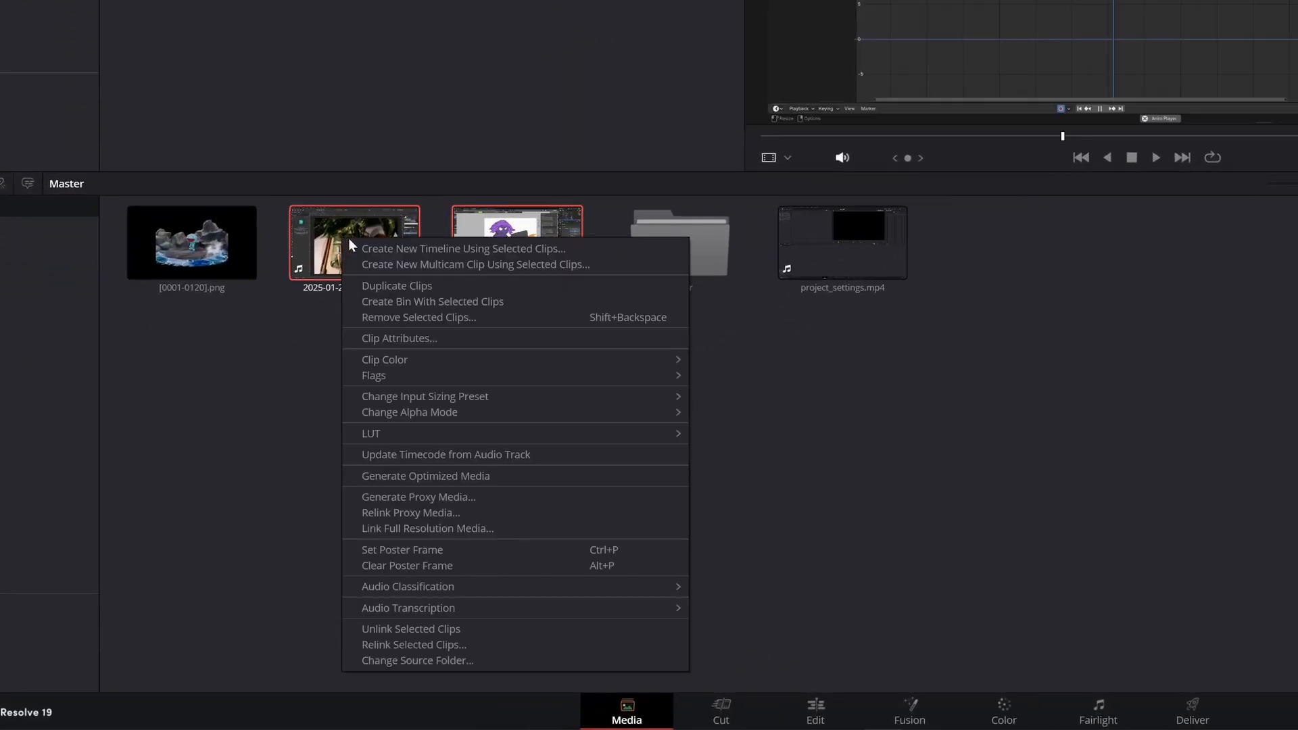
pyautogui.click(511, 497)
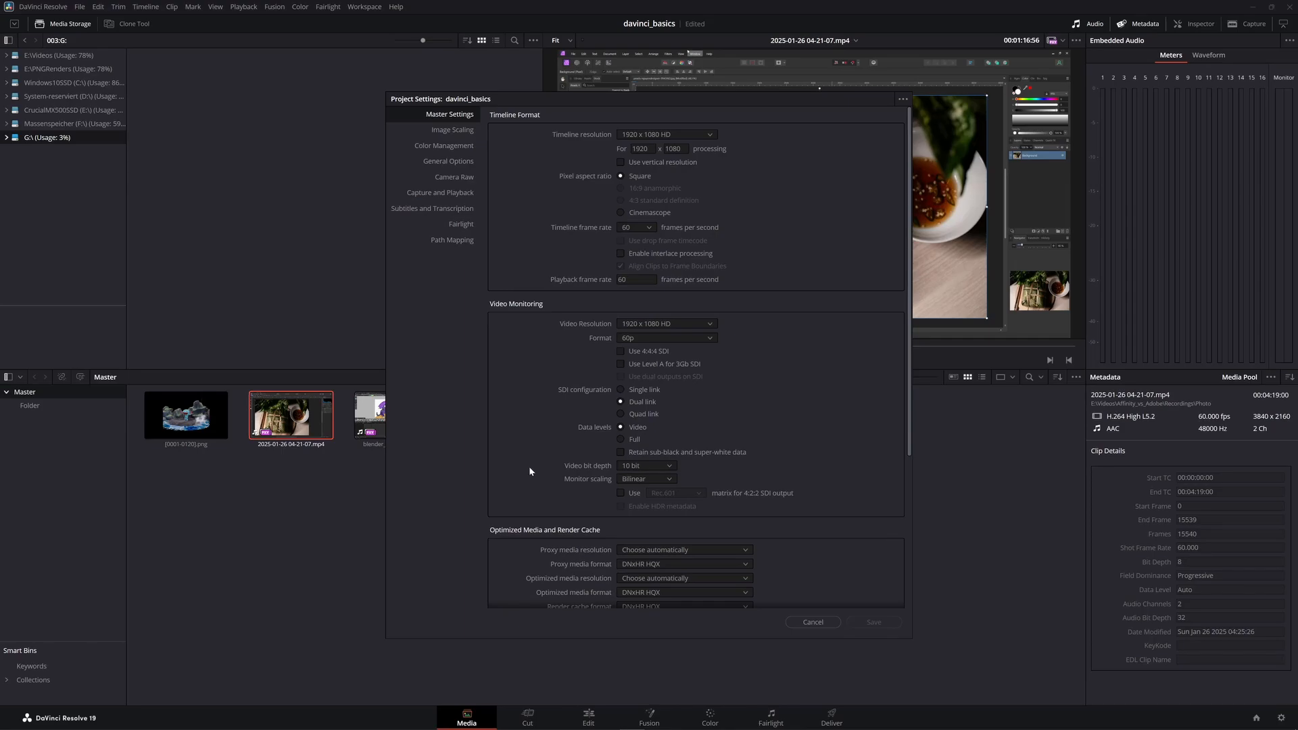
# Check the proxy generation location in the project settings and open the Videos subfolder of ProxyMedia in the file explorer.
pyautogui.scroll(-4, 529, 465)
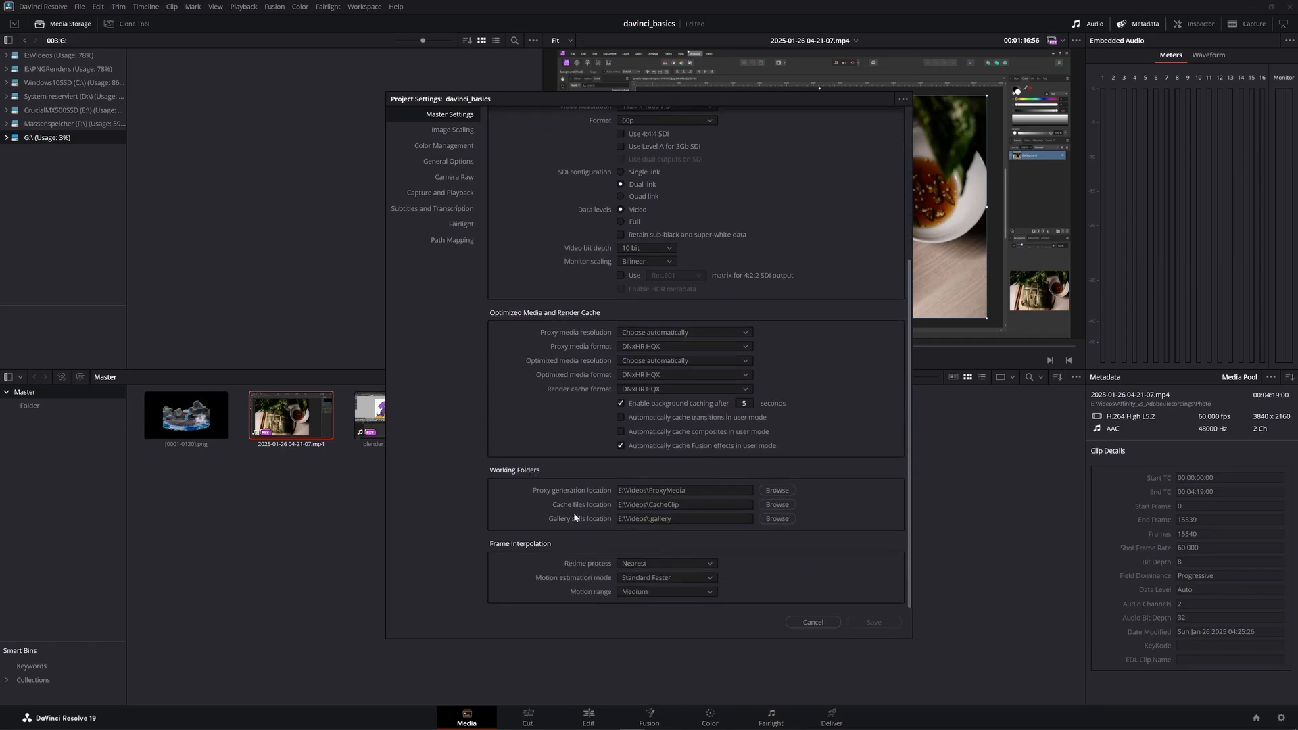
pyautogui.moveTo(699, 491); pyautogui.dragTo(616, 491)
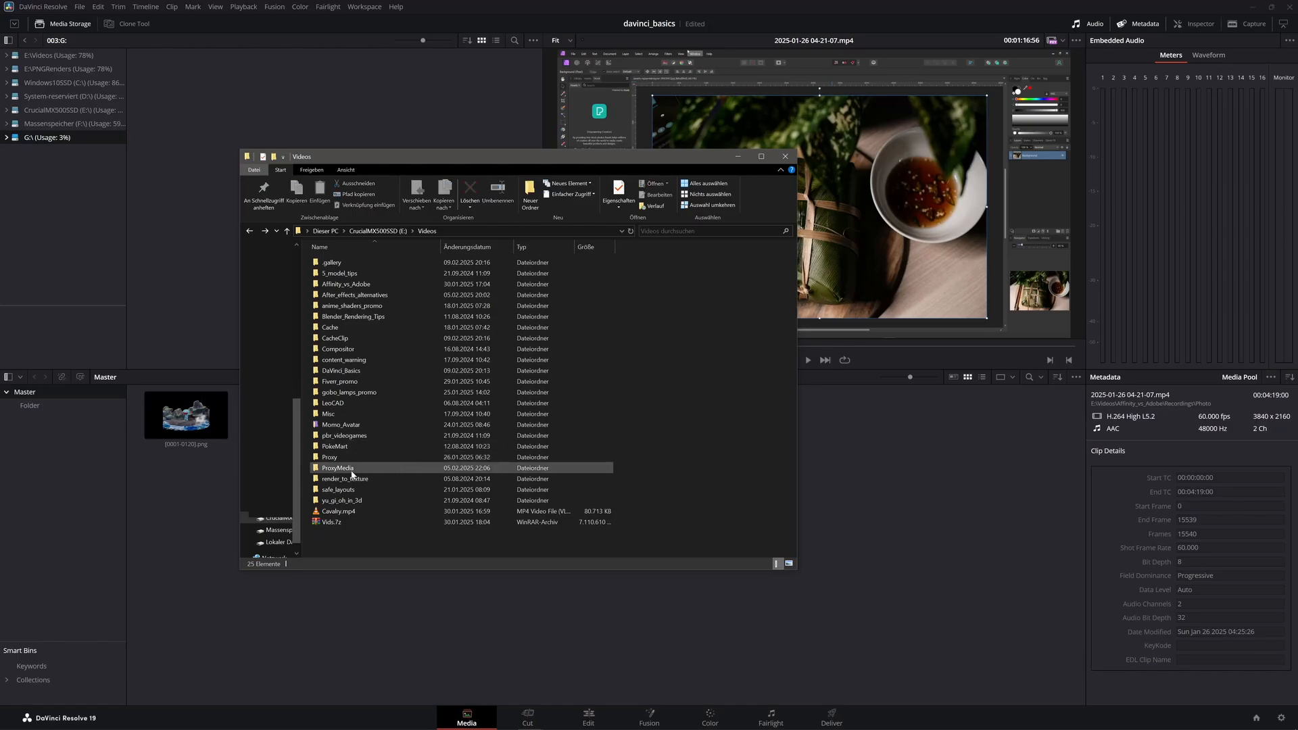
pyautogui.doubleClick(350, 470)
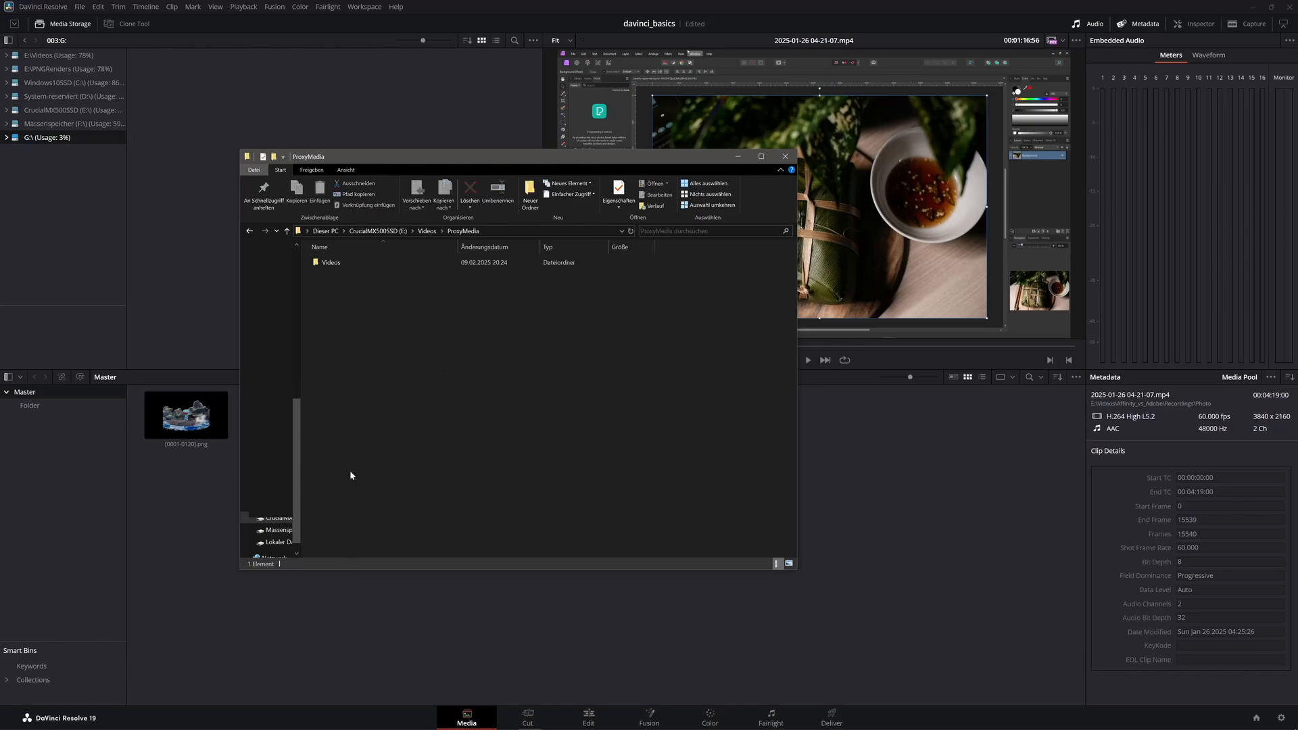
pyautogui.doubleClick(371, 264)
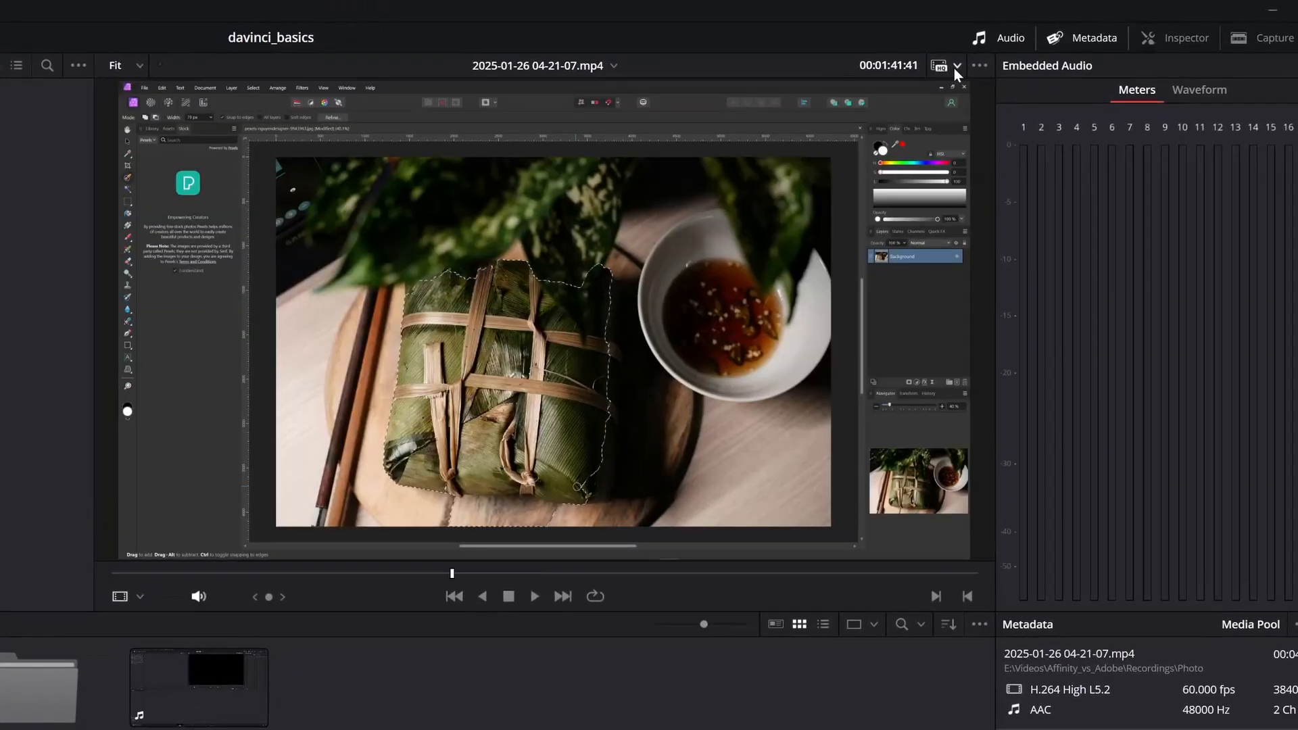
pyautogui.click(954, 67)
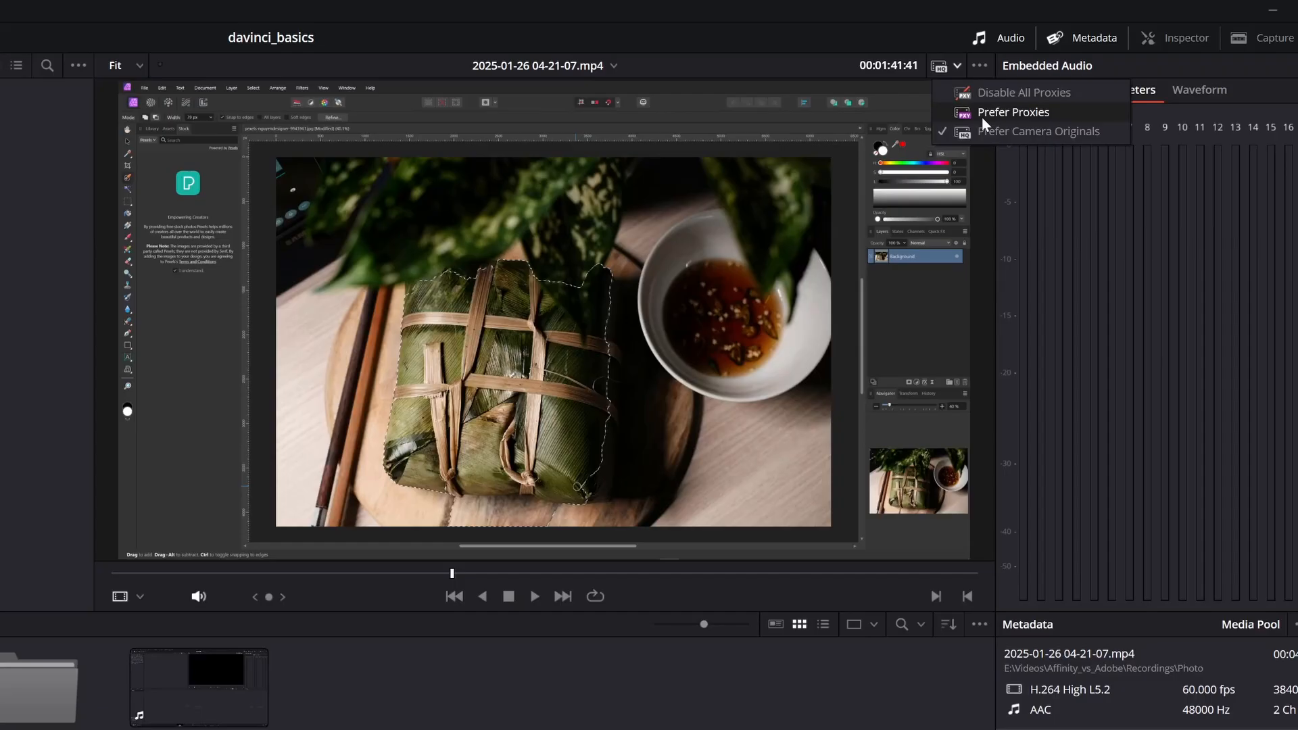
pyautogui.click(982, 116)
pyautogui.moveTo(760, 347); pyautogui.dragTo(992, 349)
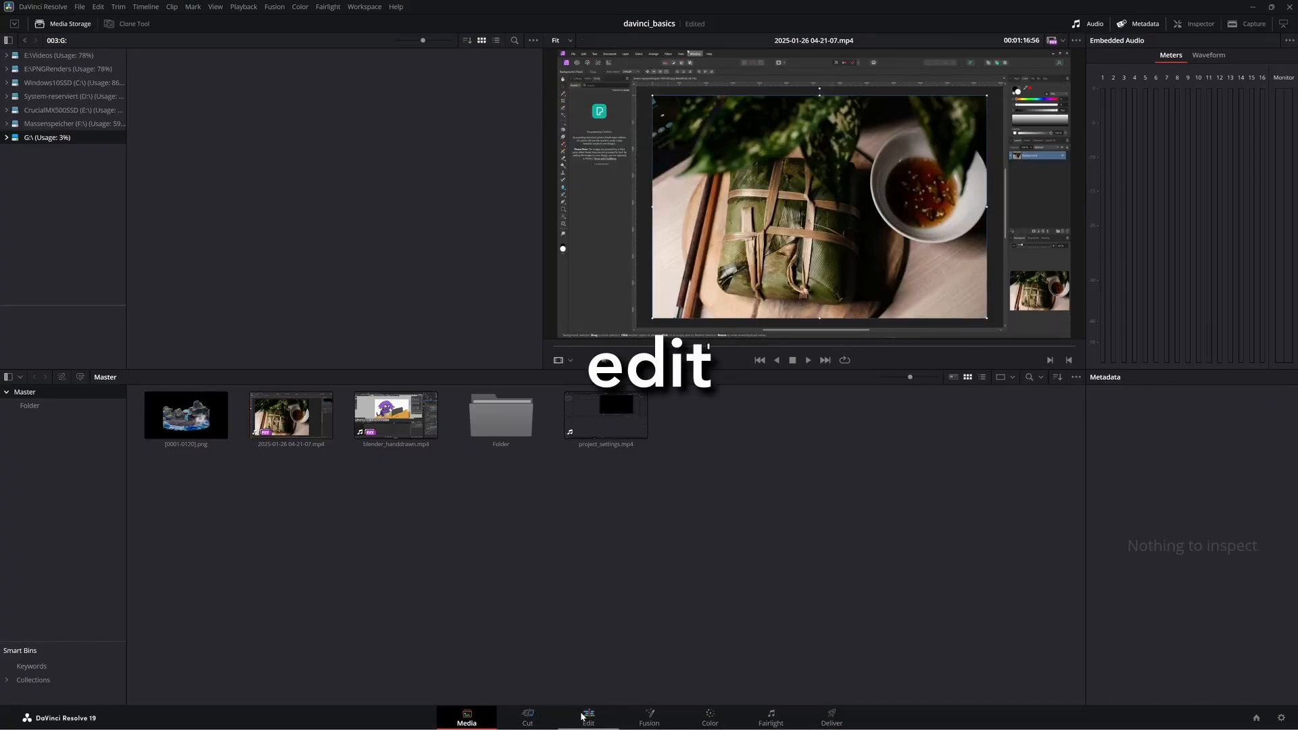
pyautogui.click(541, 716)
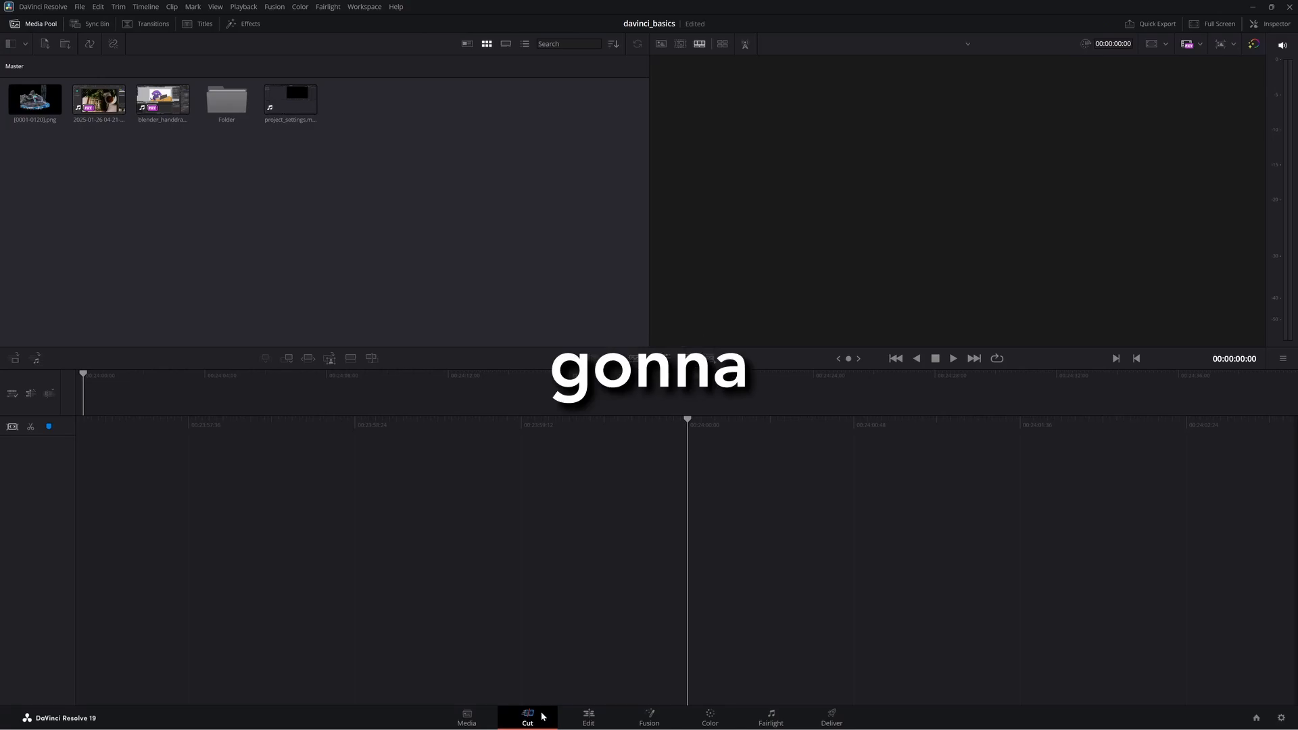
pyautogui.click(577, 719)
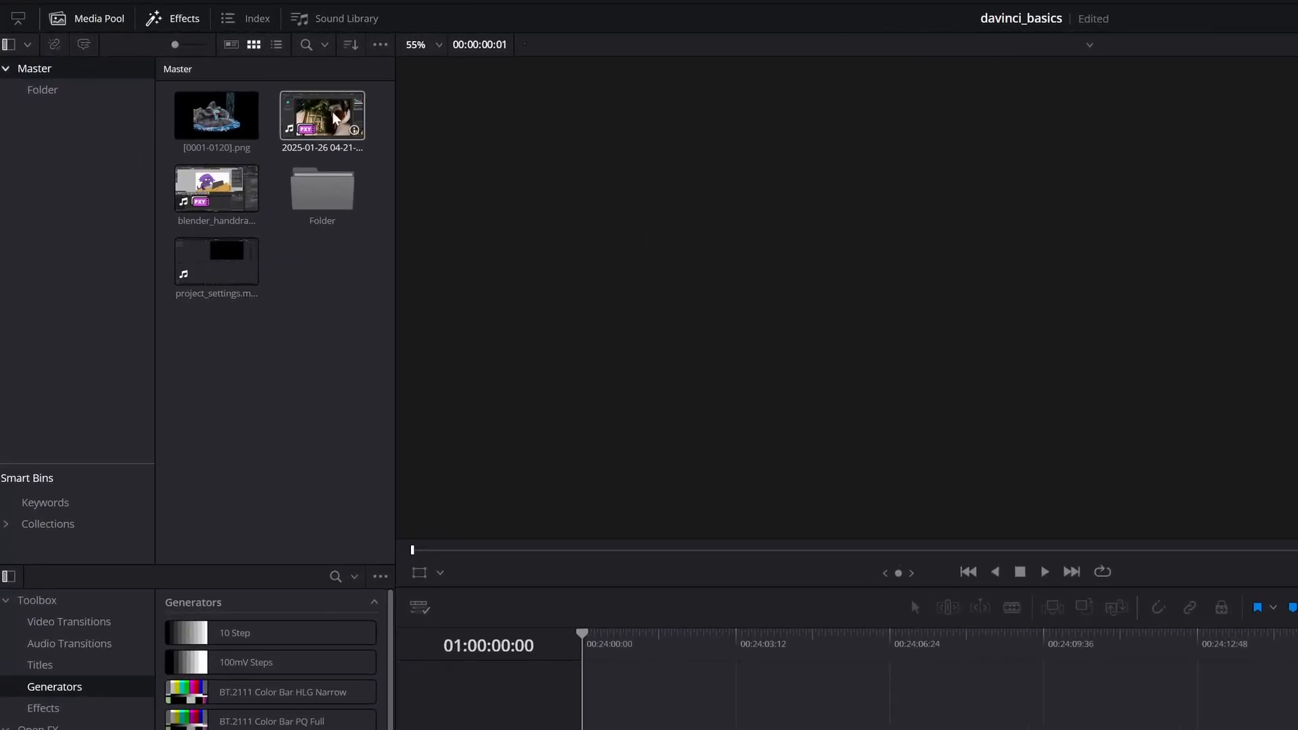
pyautogui.moveTo(213, 84); pyautogui.dragTo(224, 80)
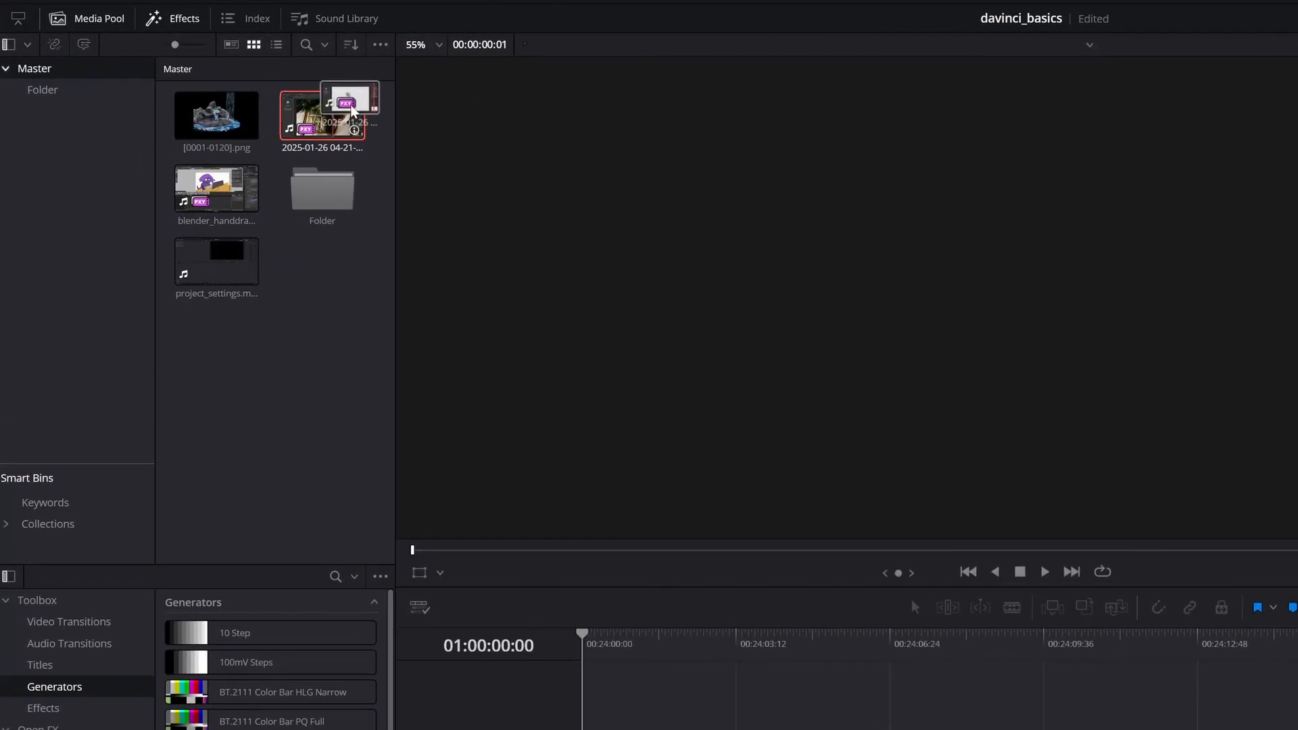
pyautogui.moveTo(352, 110); pyautogui.dragTo(693, 729)
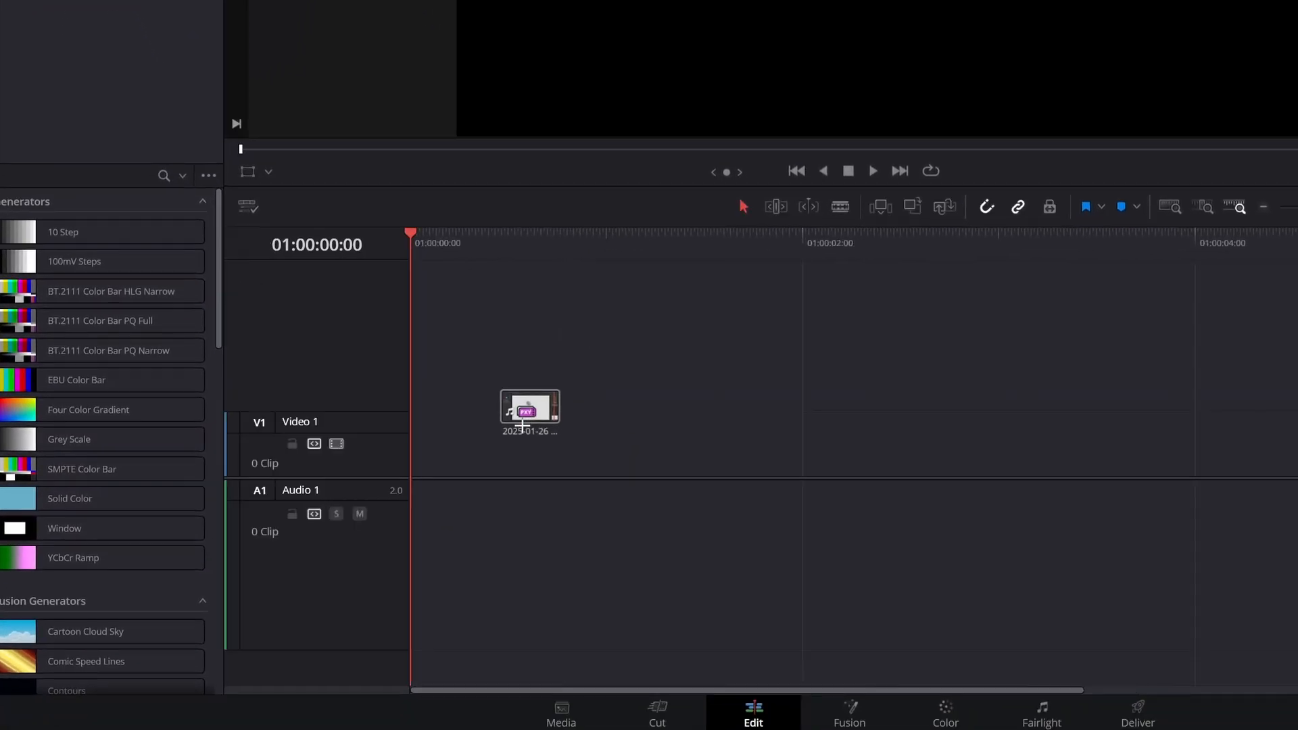
pyautogui.moveTo(522, 422); pyautogui.dragTo(411, 473)
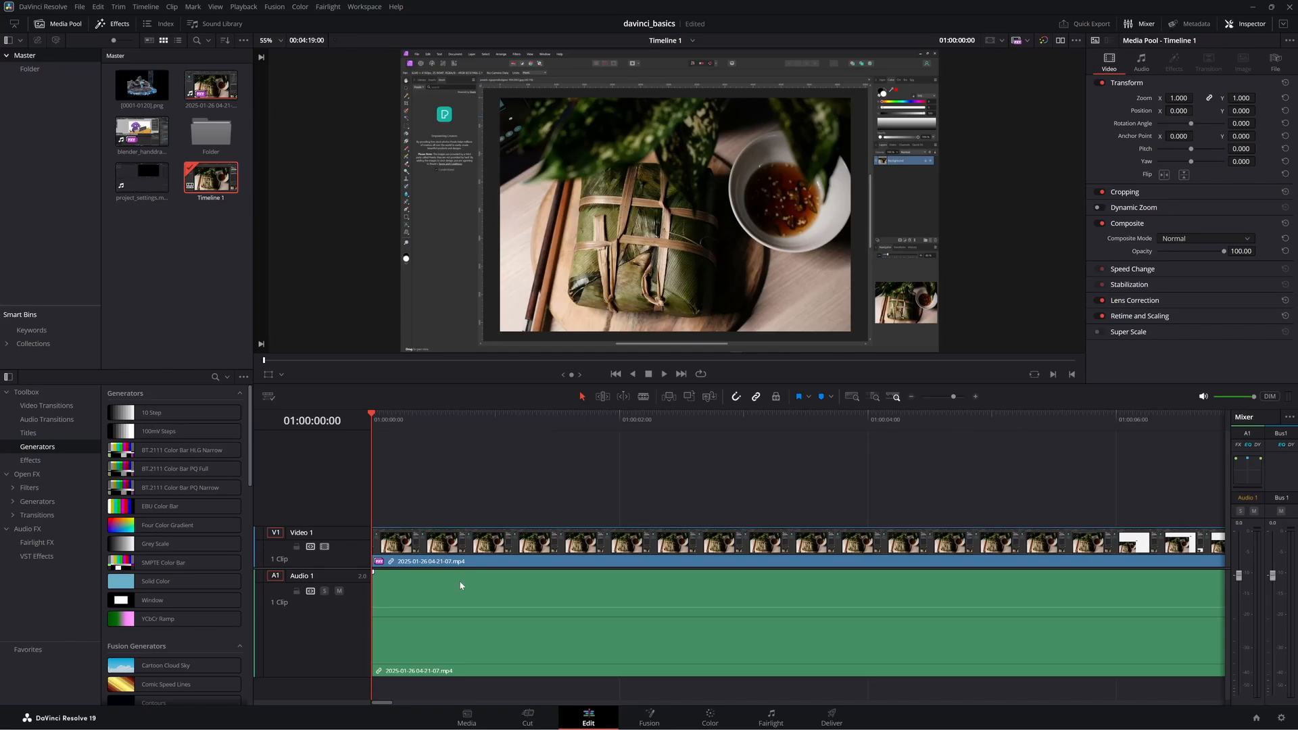
pyautogui.click(472, 538)
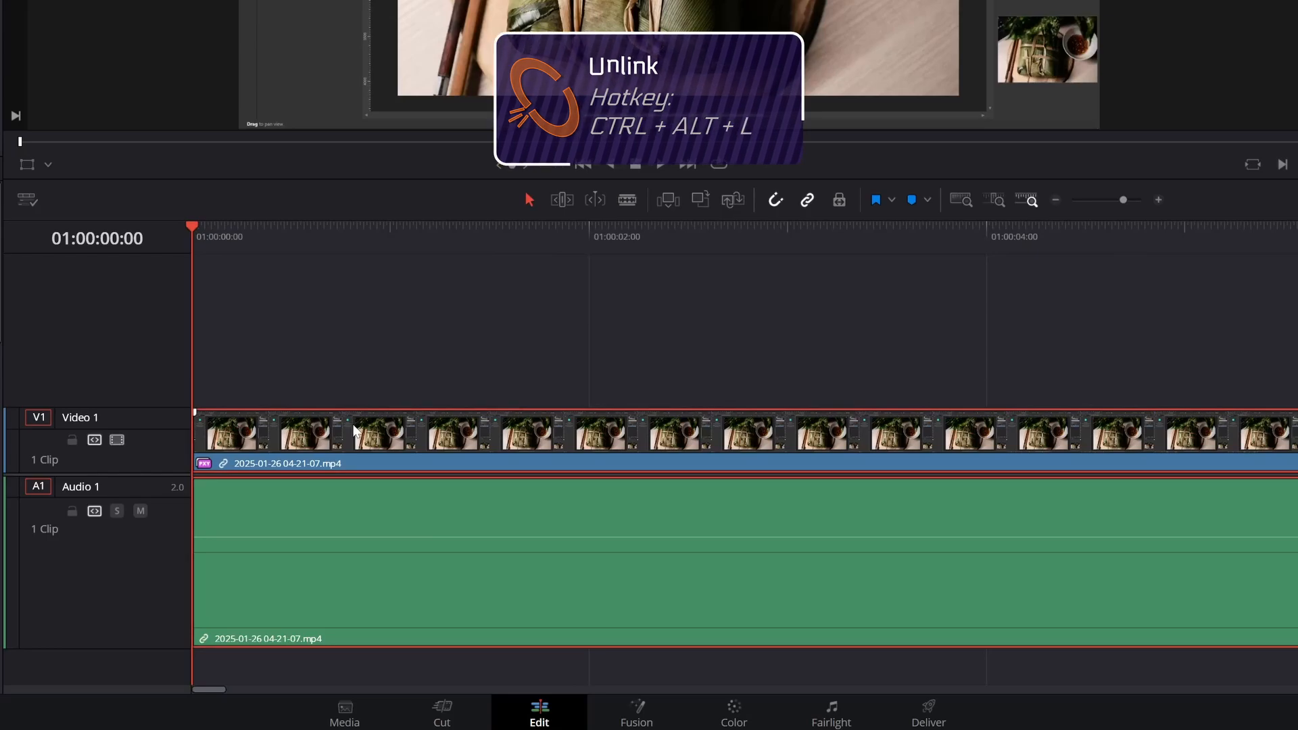
pyautogui.hotkey('ctrl', 'alt', 'l')
pyautogui.click(347, 354)
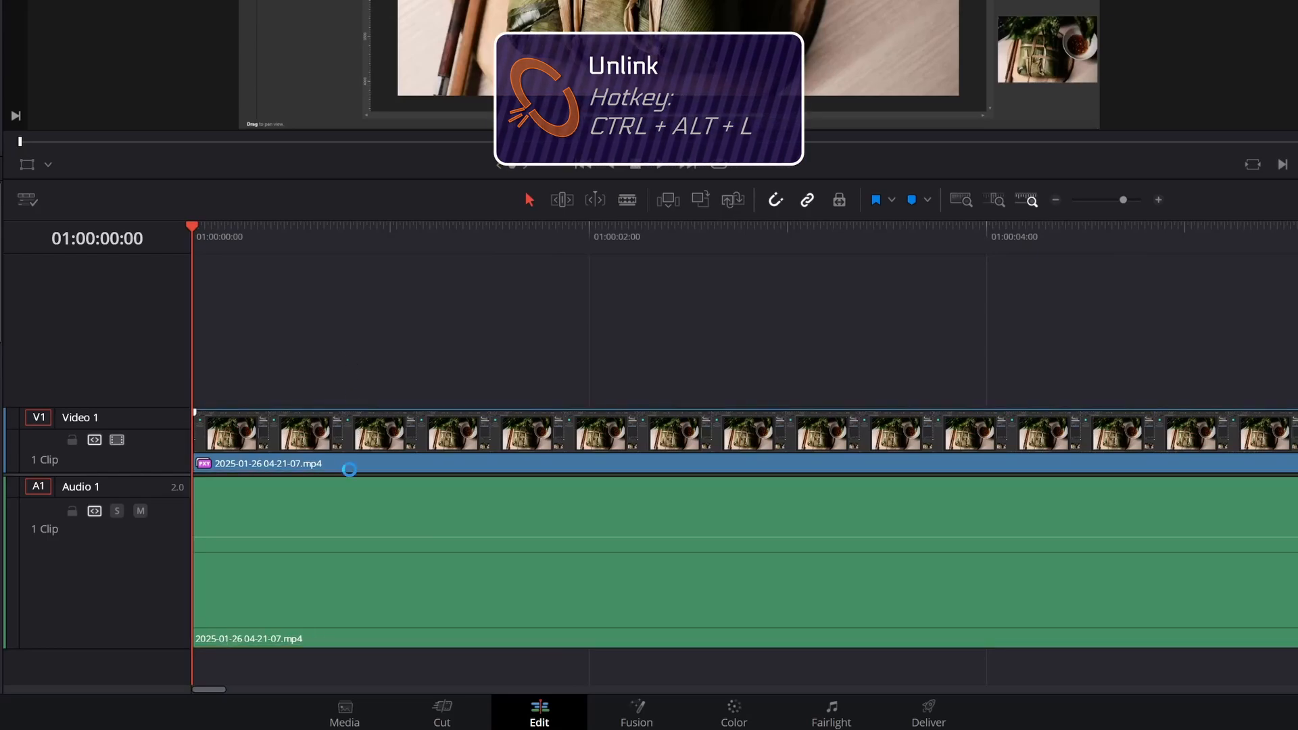
pyautogui.click(342, 579)
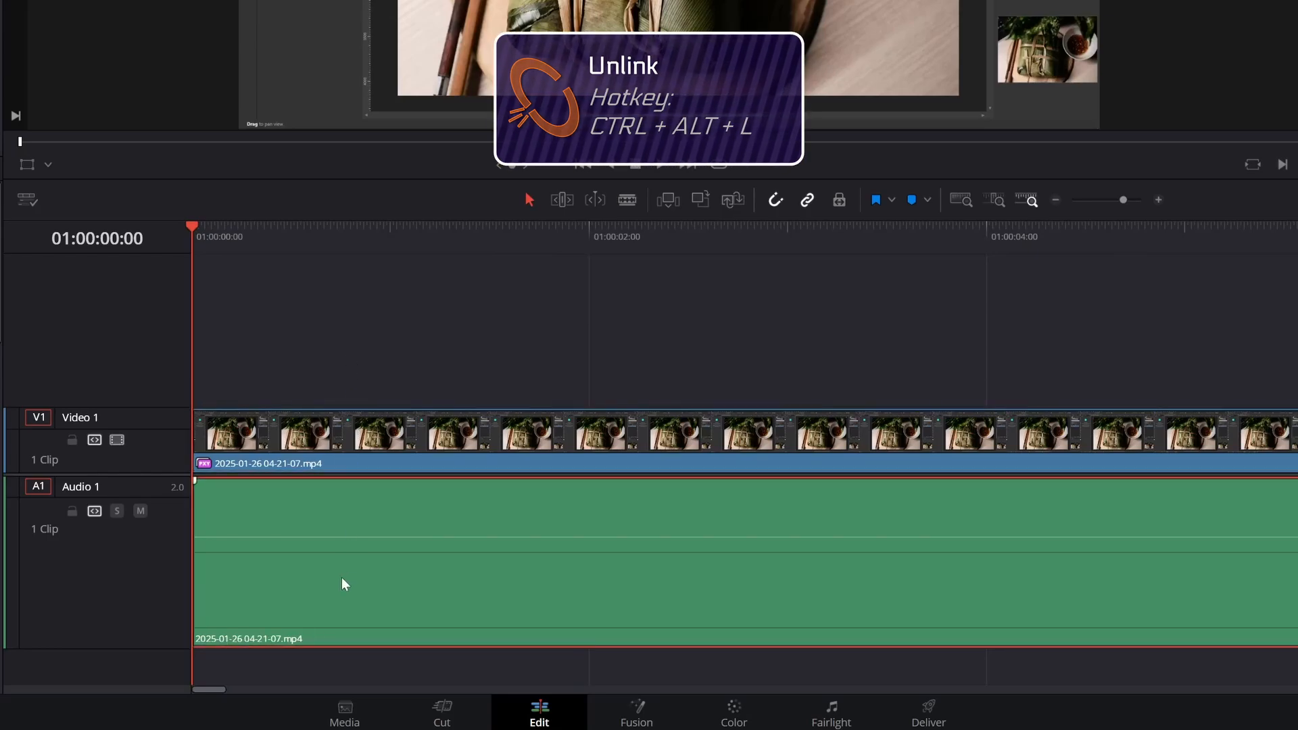
pyautogui.press('Delete')
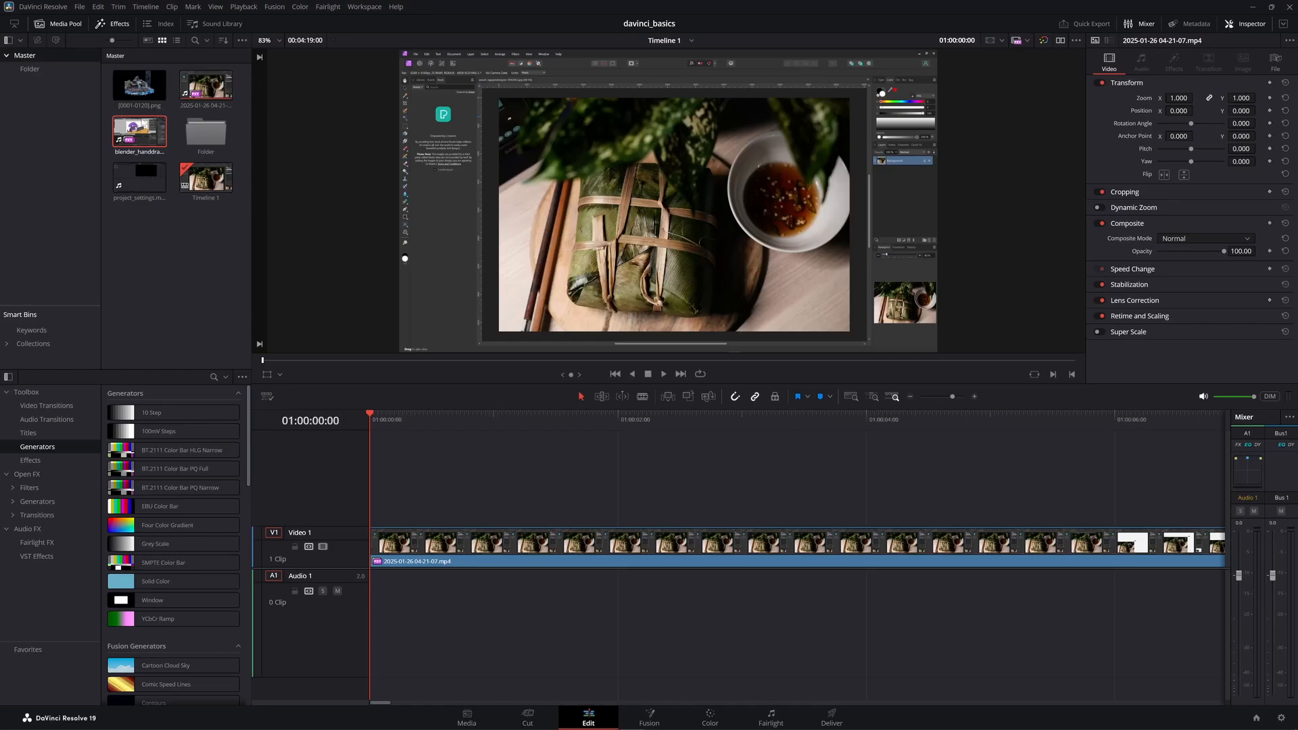
# Place blender_handdrawn.mp4 at the timeline start on Video 2, then unlink and delete its audio.
pyautogui.moveTo(139, 131); pyautogui.dragTo(422, 490)
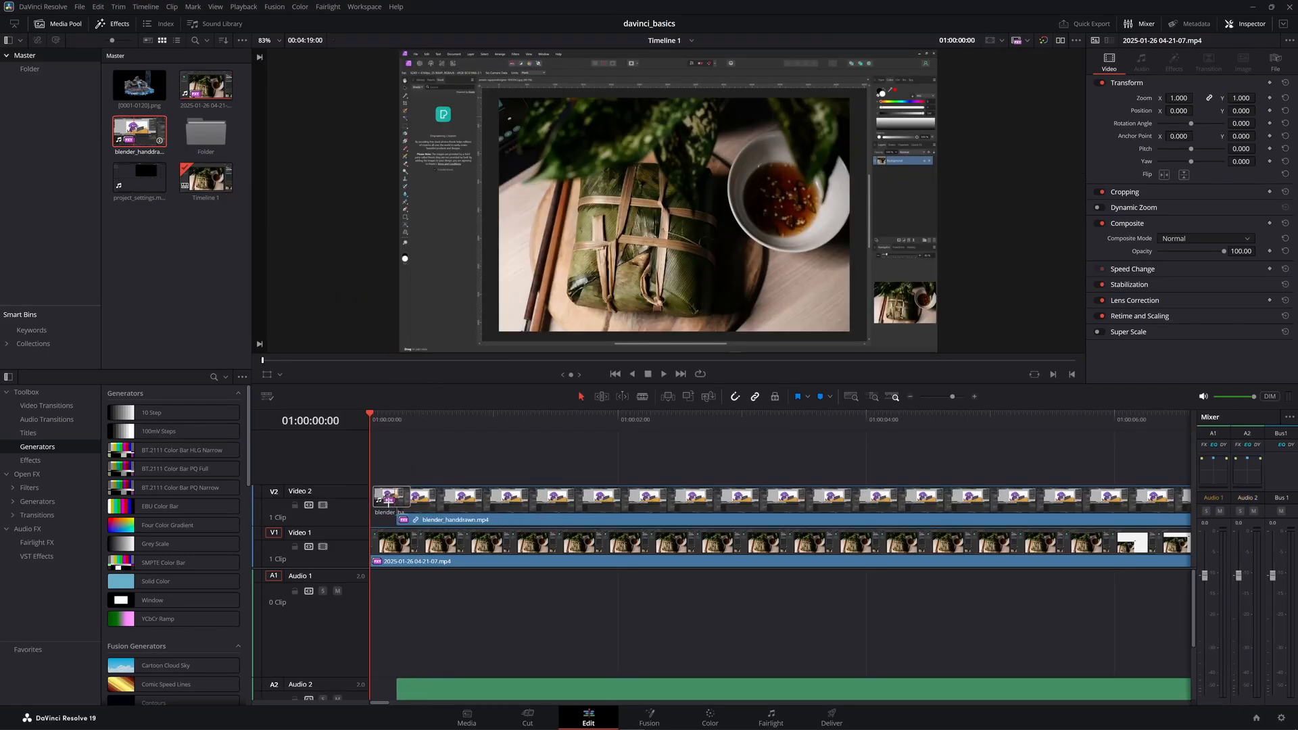
pyautogui.hotkey('ctrl', 'alt', 'l')
pyautogui.click(420, 693)
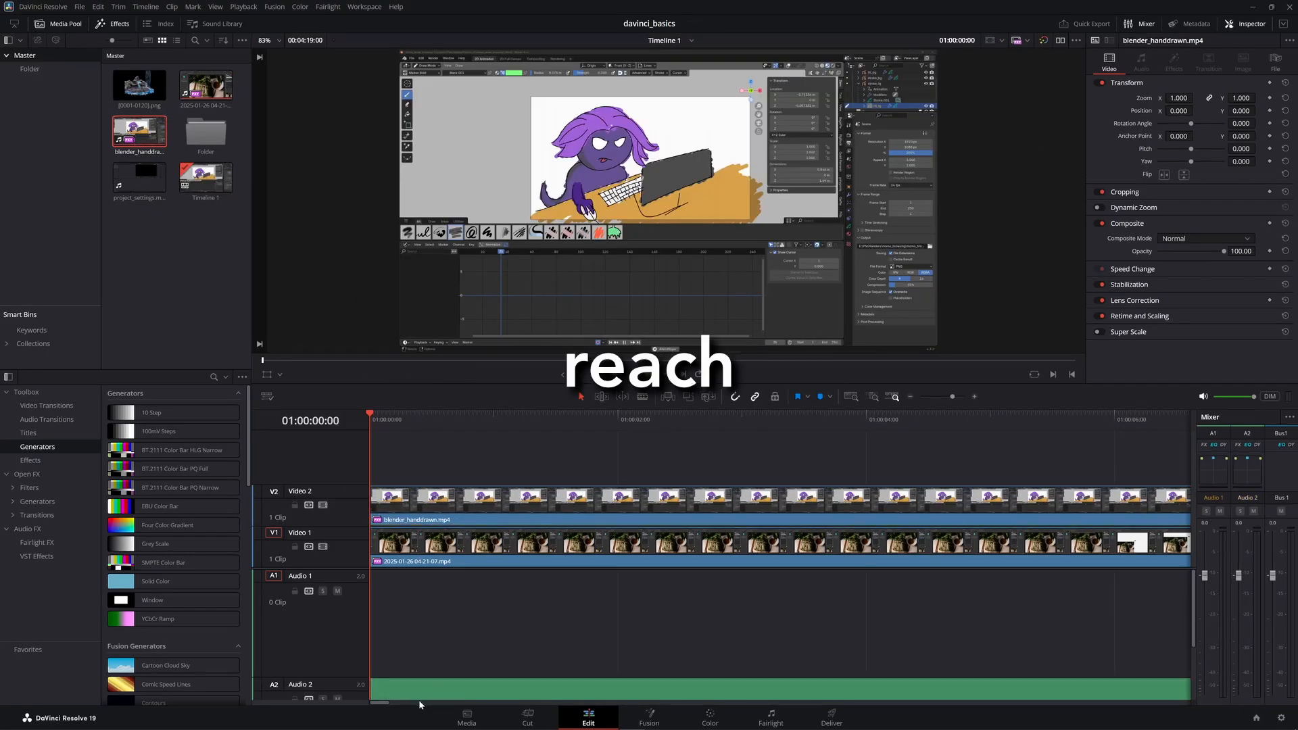
pyautogui.press('Delete')
# Add two empty video tracks, Video 3 and Video 4, above the existing ones.
pyautogui.rightClick(336, 467)
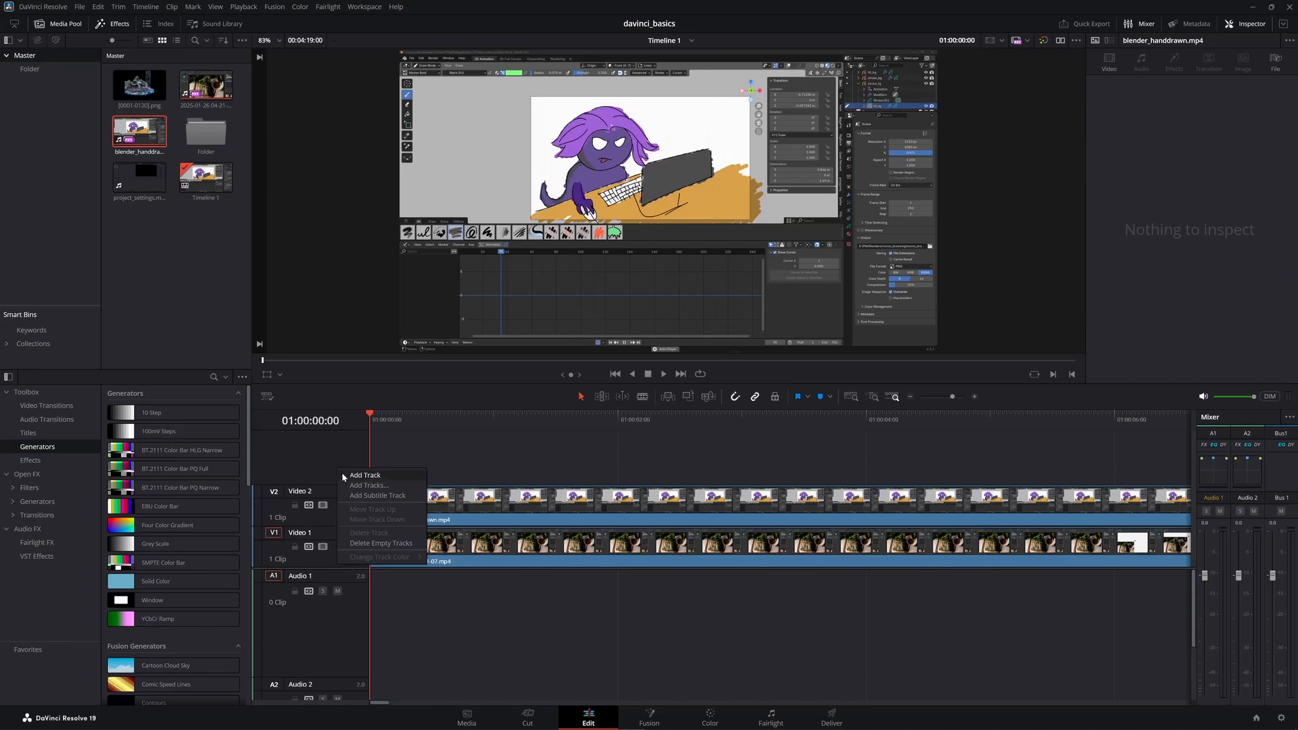
pyautogui.click(351, 476)
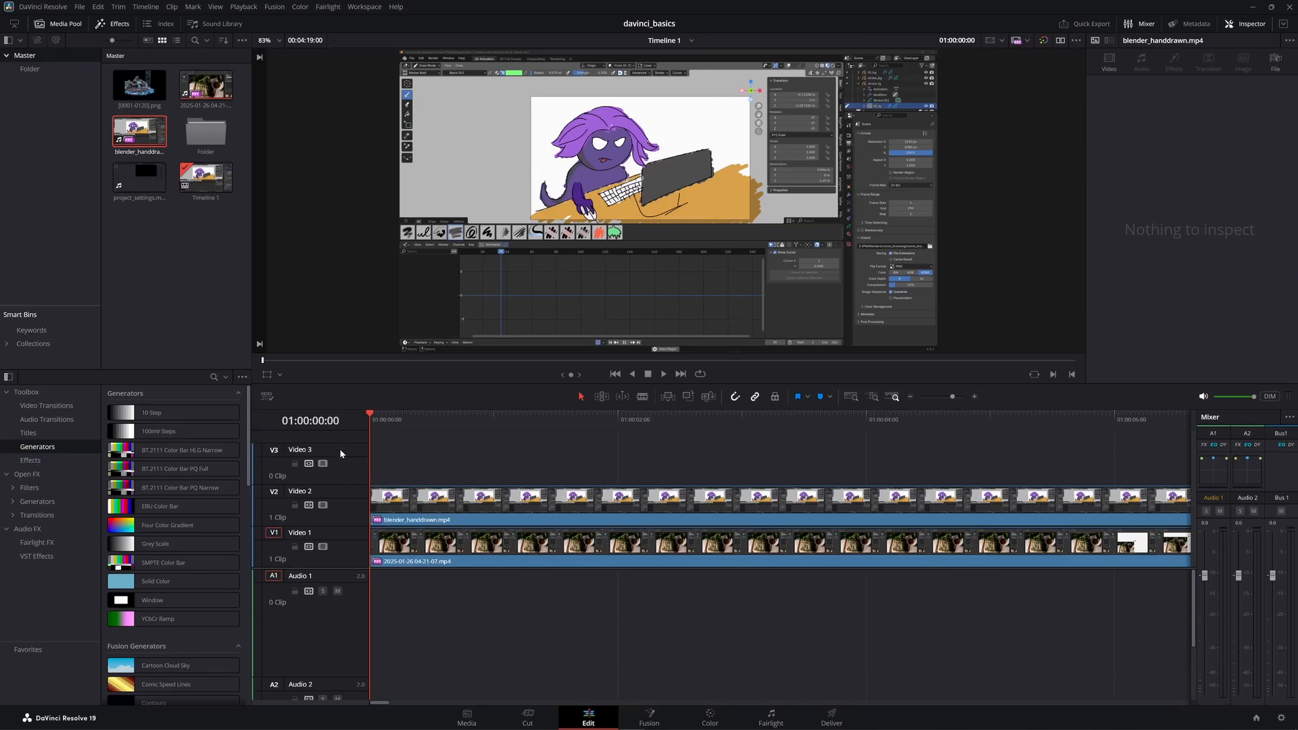
pyautogui.rightClick(337, 443)
pyautogui.click(360, 451)
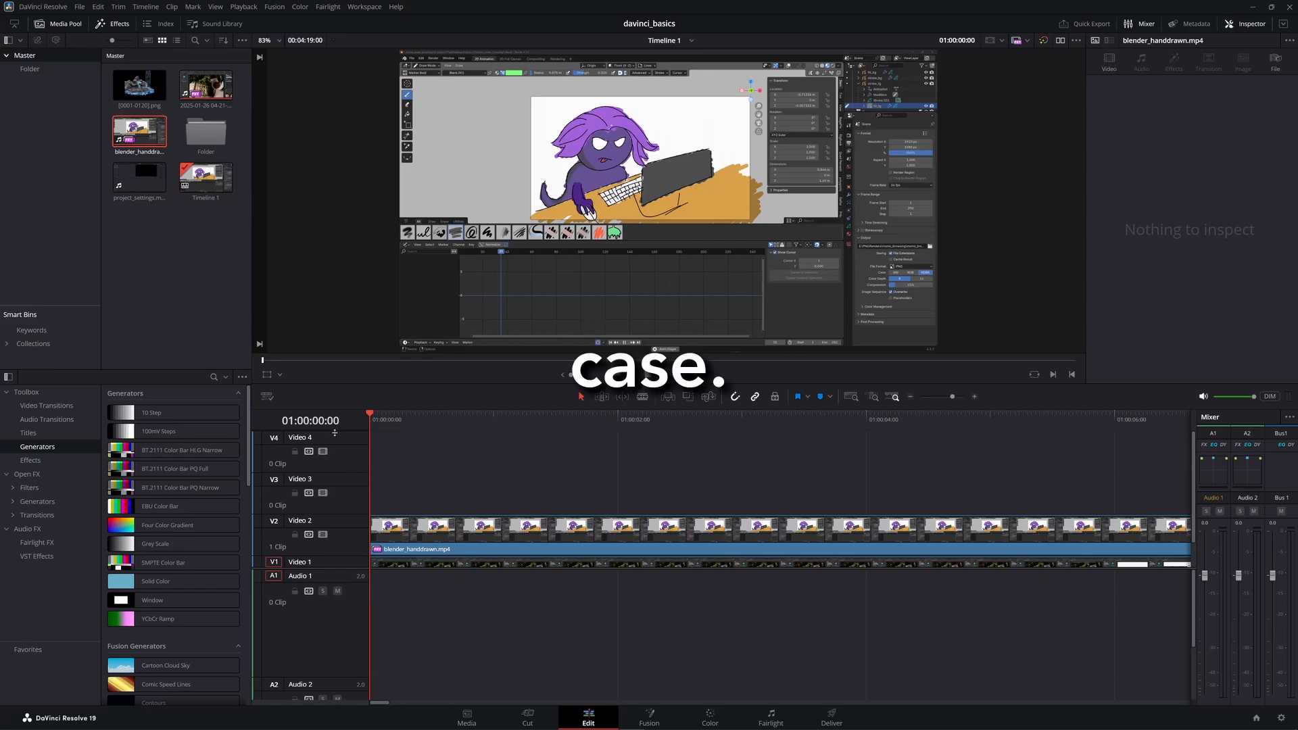
pyautogui.rightClick(334, 434)
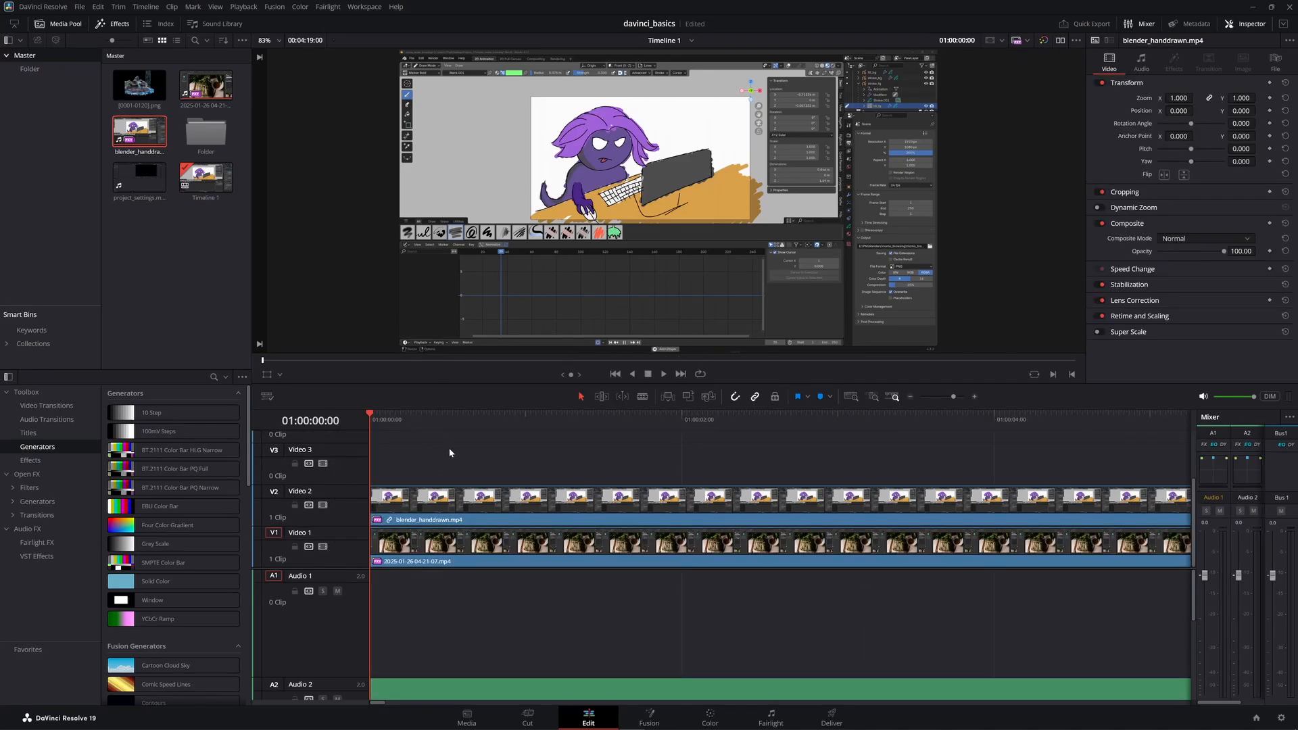
pyautogui.scroll(-12, 449, 447)
pyautogui.scroll(-4, 449, 447)
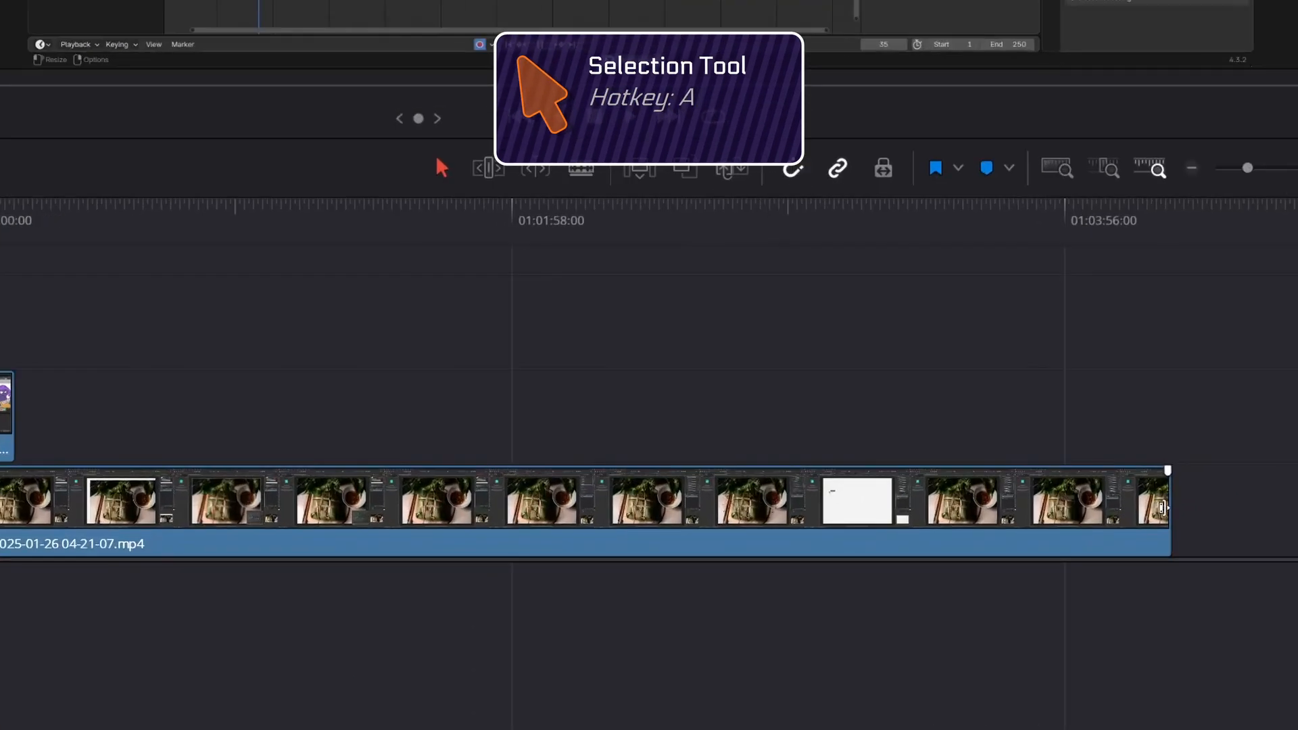
pyautogui.moveTo(1163, 507); pyautogui.dragTo(103, 512)
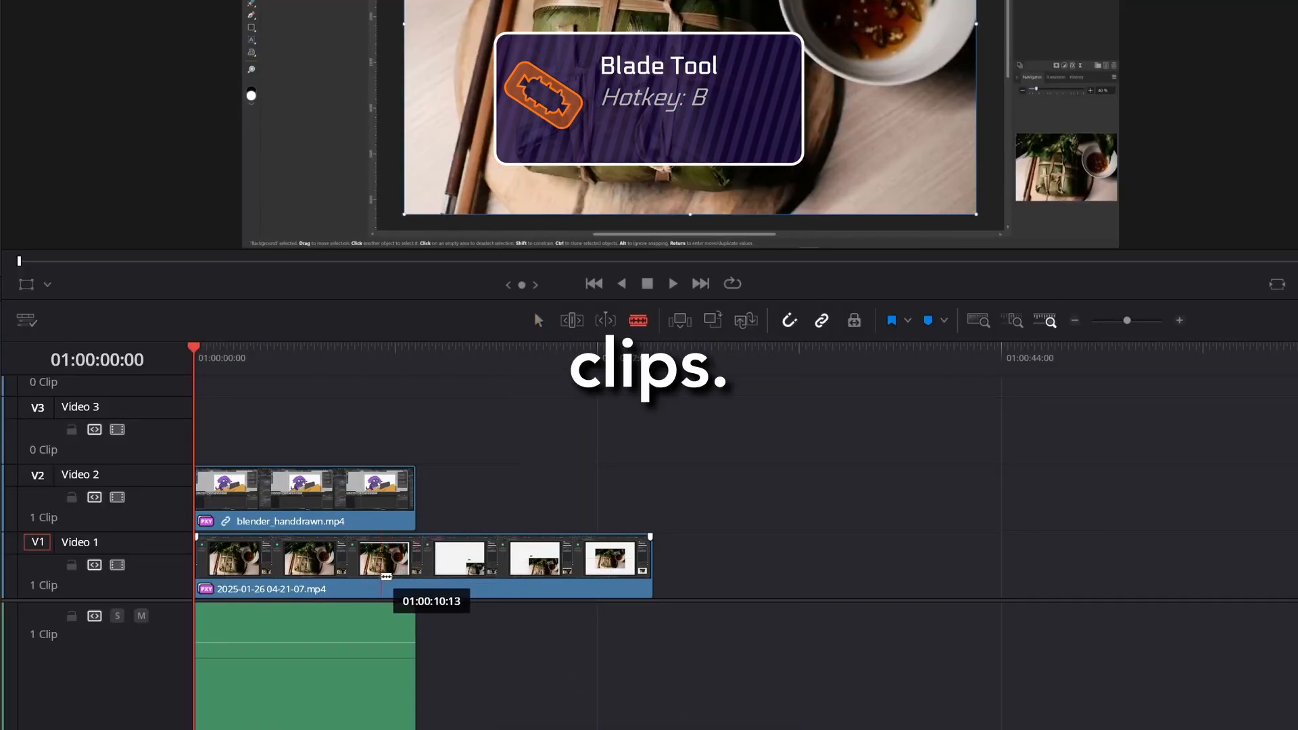
pyautogui.click(372, 571)
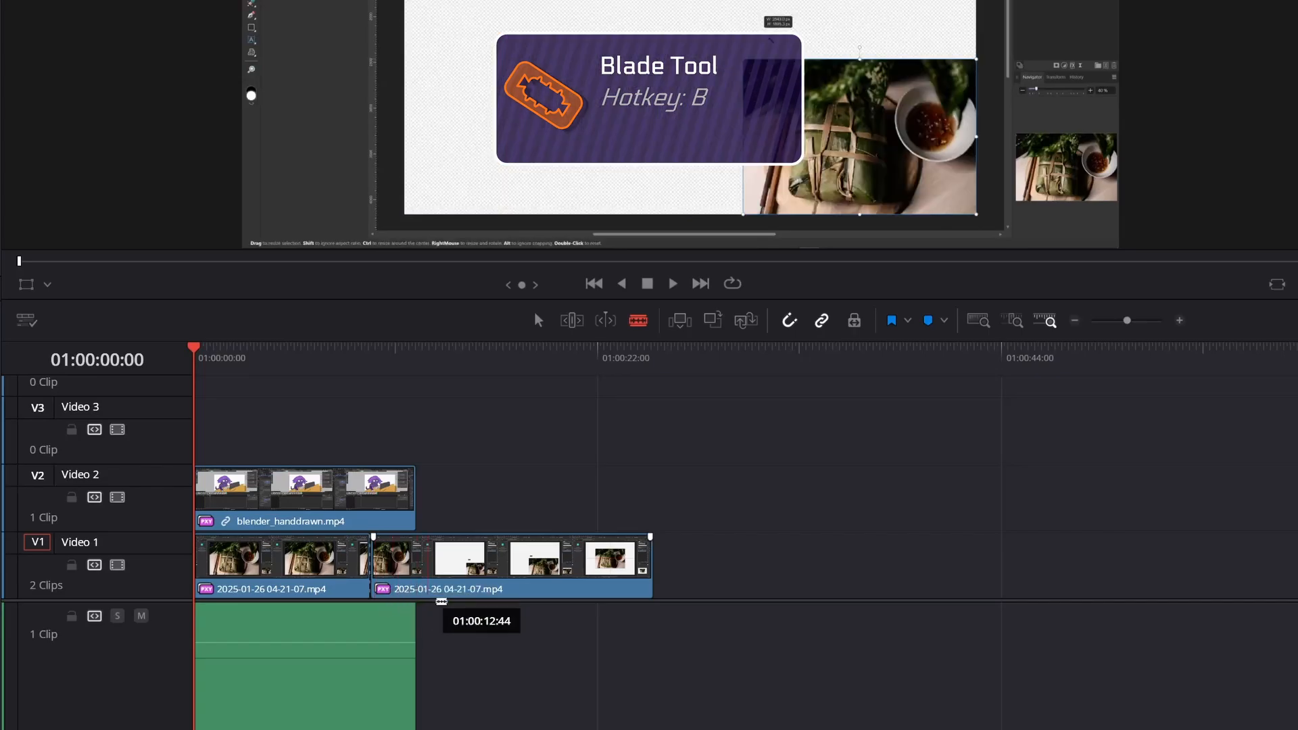
# Delete the first segment on Video 1 so that a gap remains, and undo the deletion.
pyautogui.press('a')
pyautogui.click(356, 594)
pyautogui.press('BackSpace')
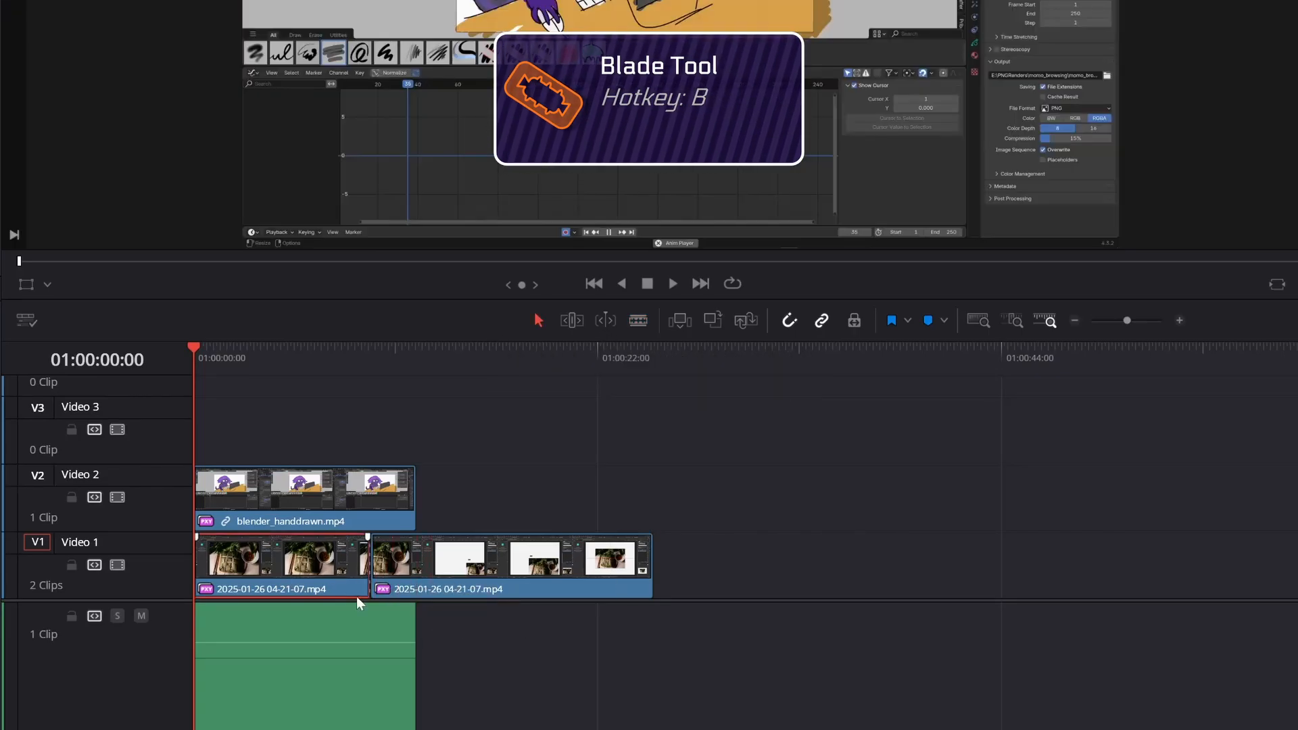
pyautogui.press('BackSpace')
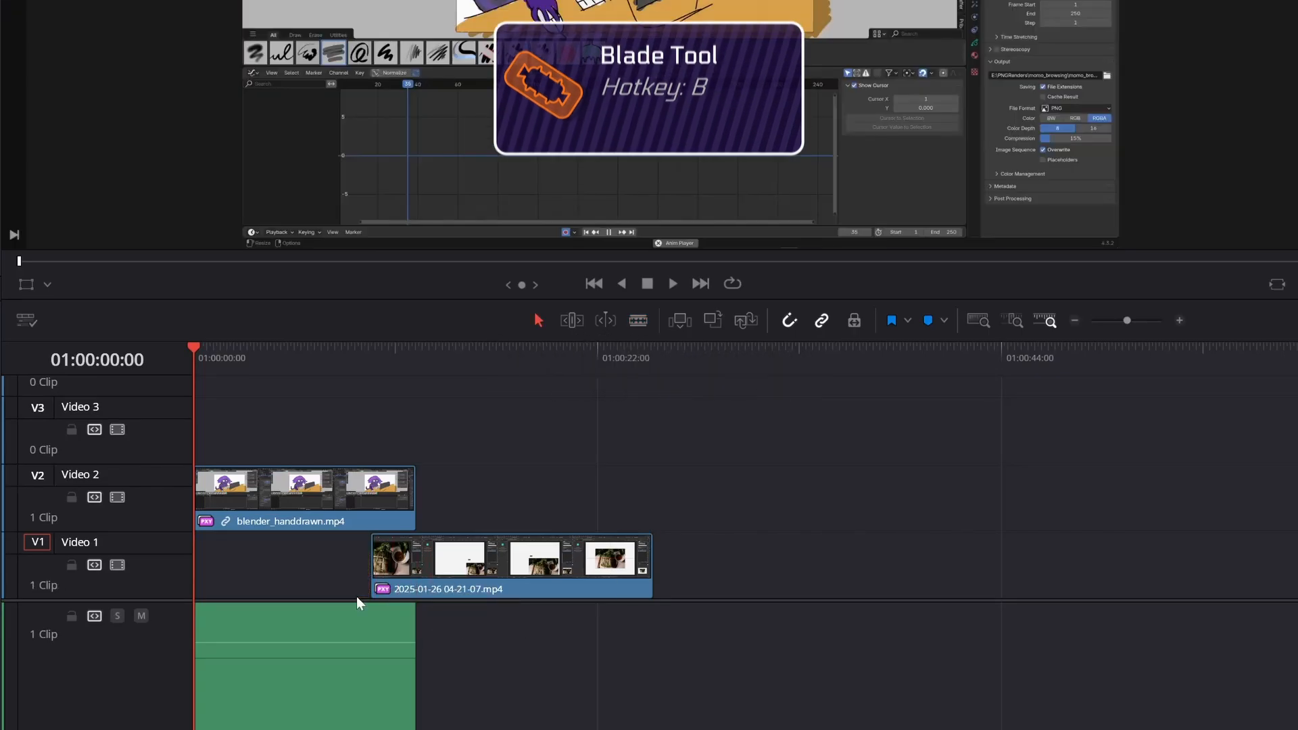
pyautogui.hotkey('ctrl', 'z')
# Ripple-delete the first segment on Video 1 so the following clips close the gap, and undo it.
pyautogui.click(324, 561)
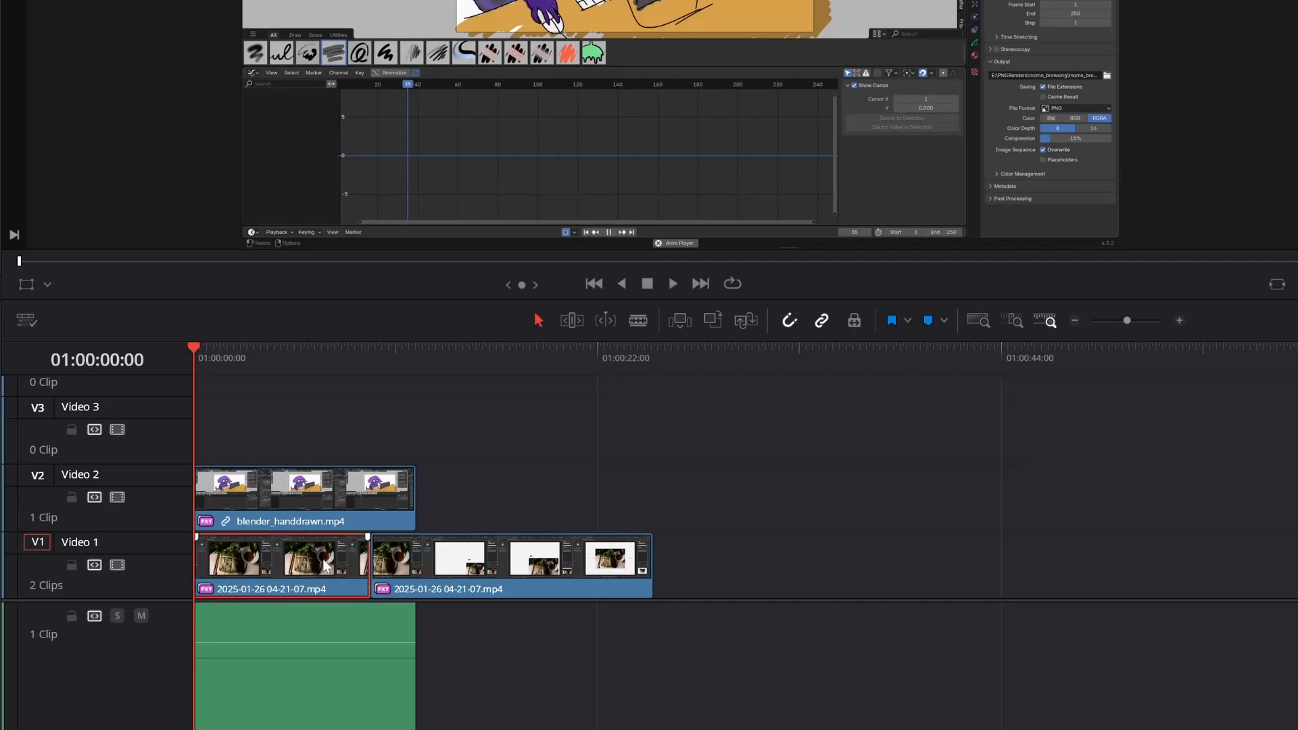
pyautogui.press('Delete')
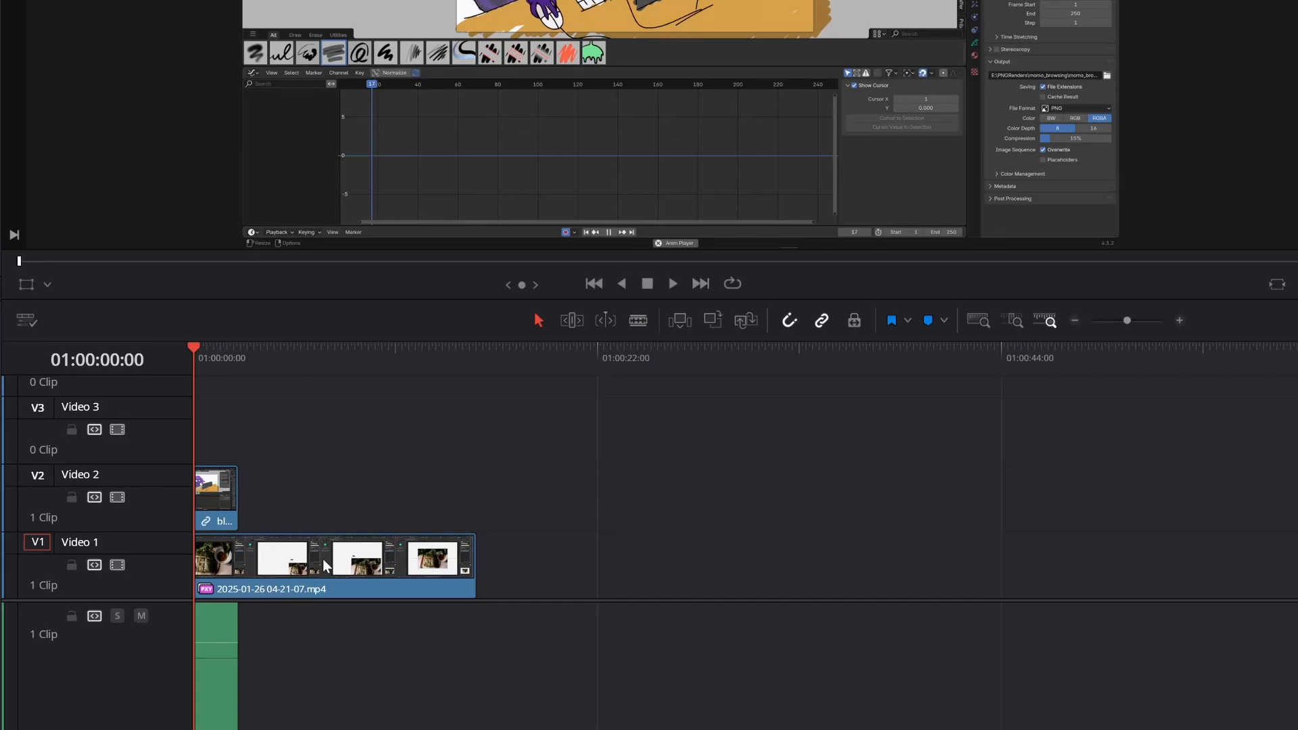
pyautogui.hotkey('ctrl', 'z')
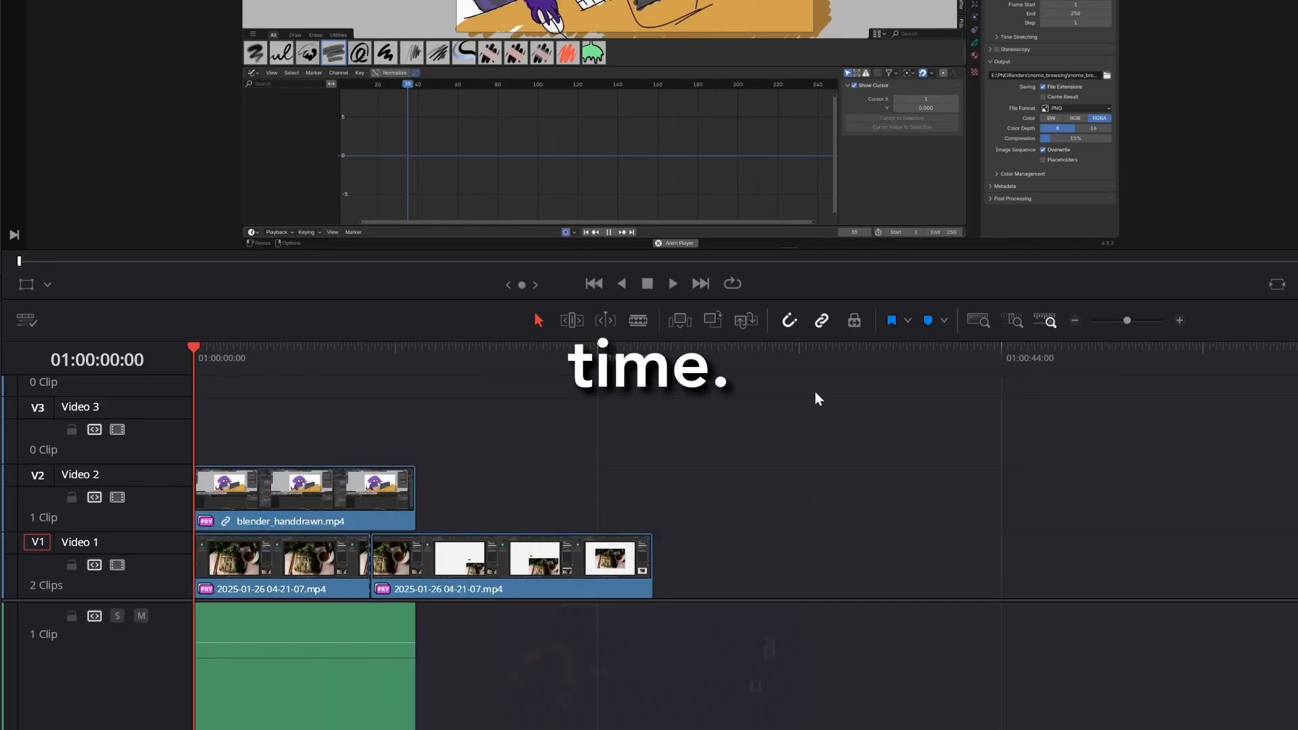
# Toggle timeline snapping off and on, and hide and reshow the clip inspector.
pyautogui.click(790, 321)
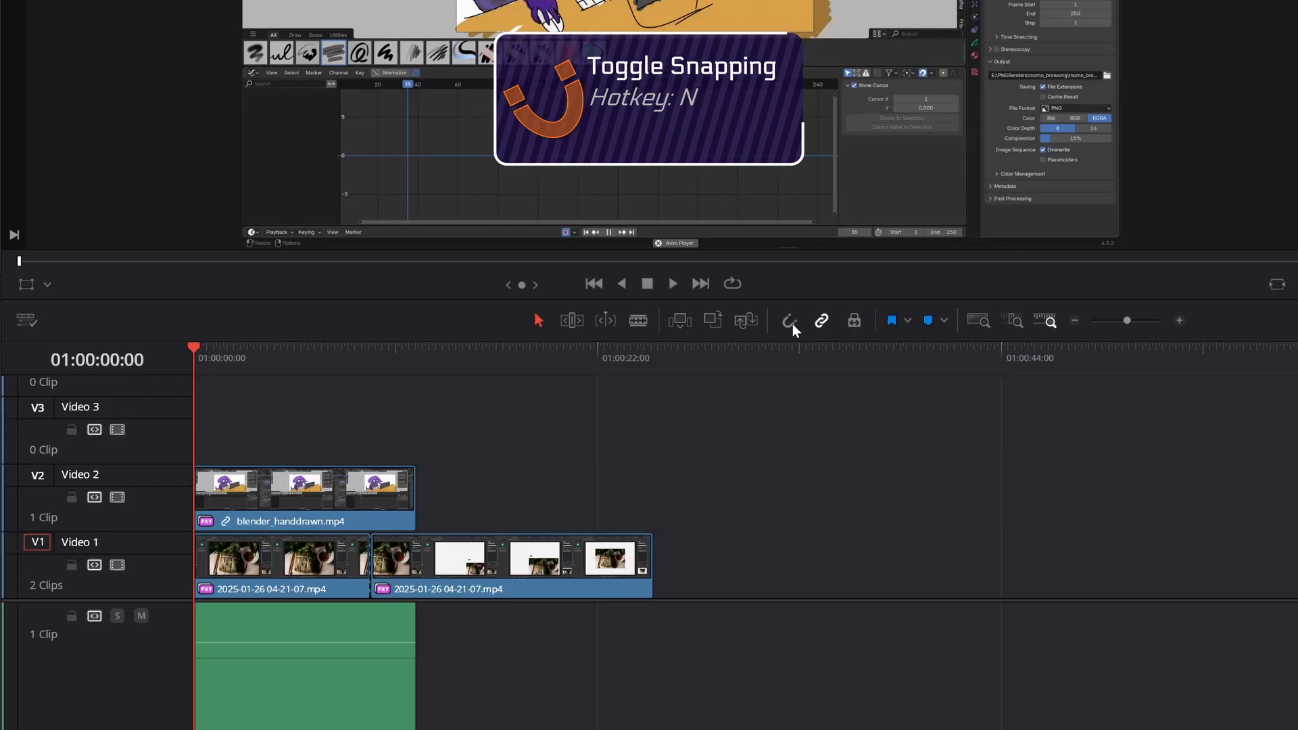
pyautogui.click(789, 322)
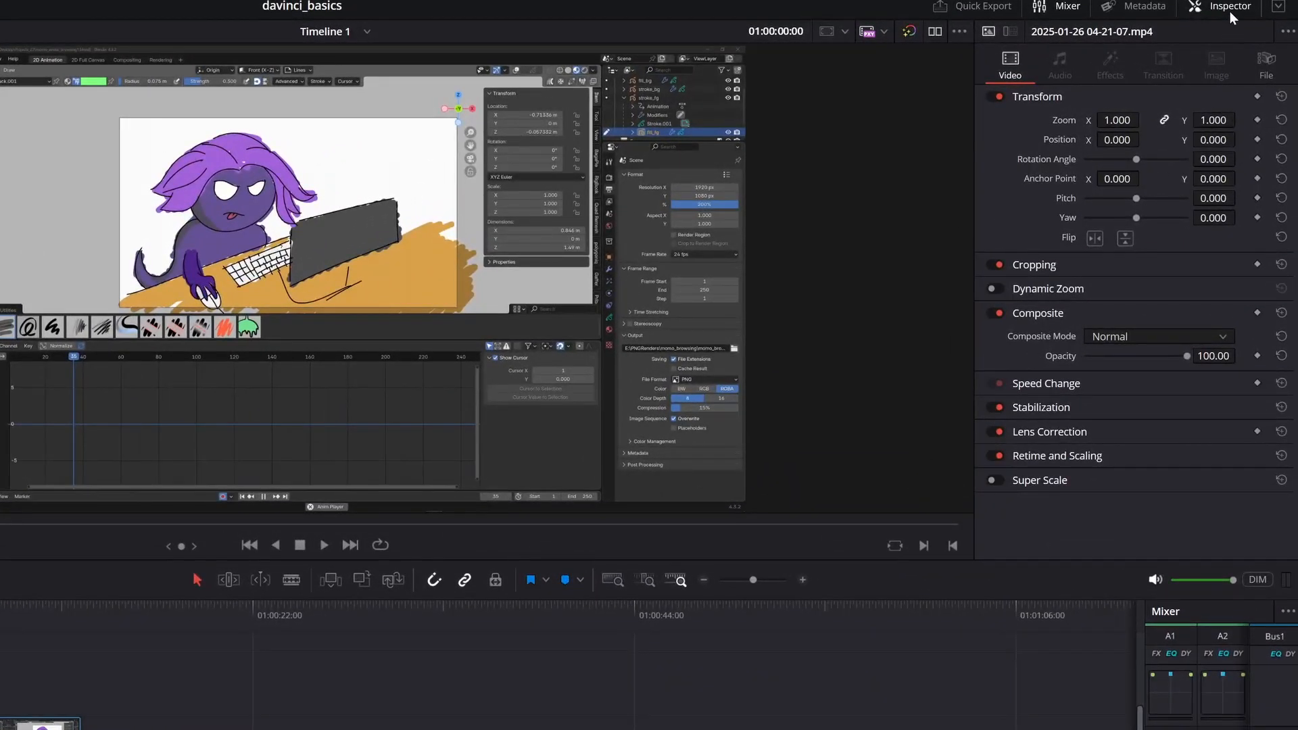
pyautogui.click(1230, 13)
pyautogui.click(1230, 12)
# Expand the Speed Change settings, make the short last segment on Video 1 a freeze frame, and scrub across it to 01:00:20:30.
pyautogui.click(1053, 384)
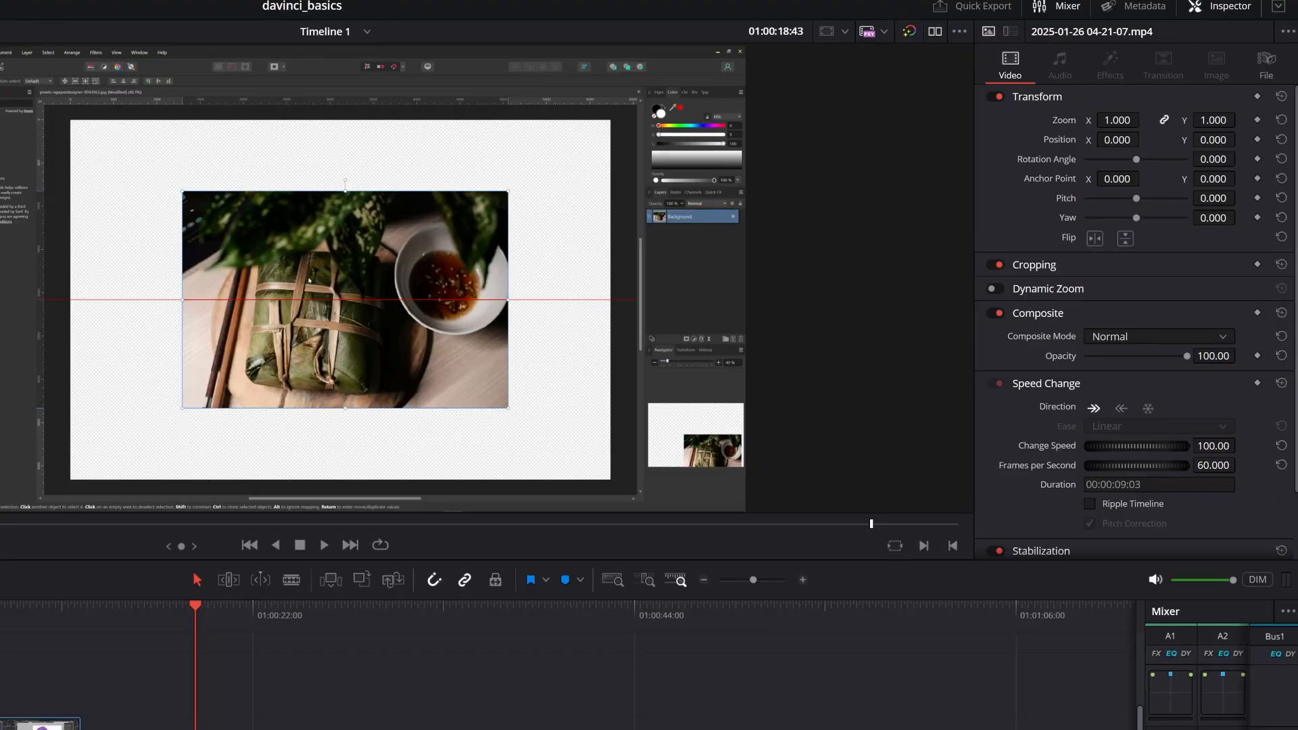
pyautogui.scroll(3, 579, 551)
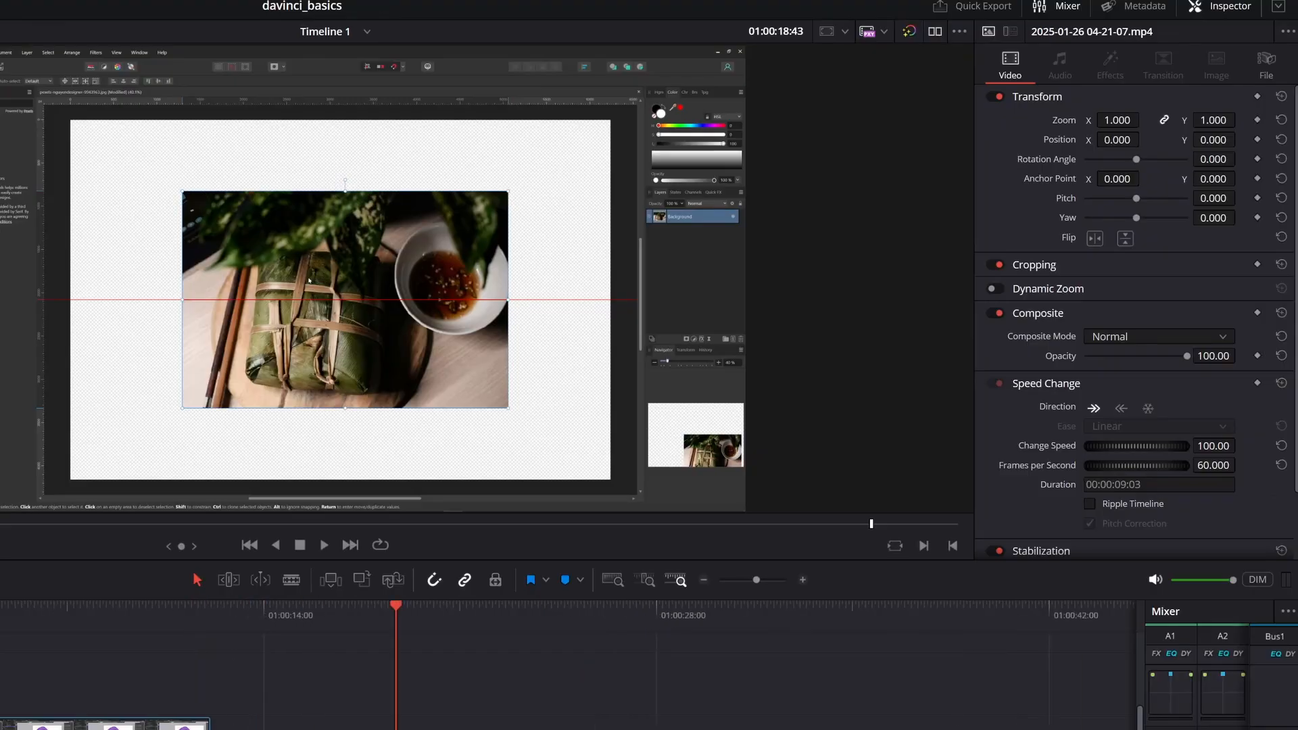
pyautogui.moveTo(515, 613); pyautogui.dragTo(468, 655)
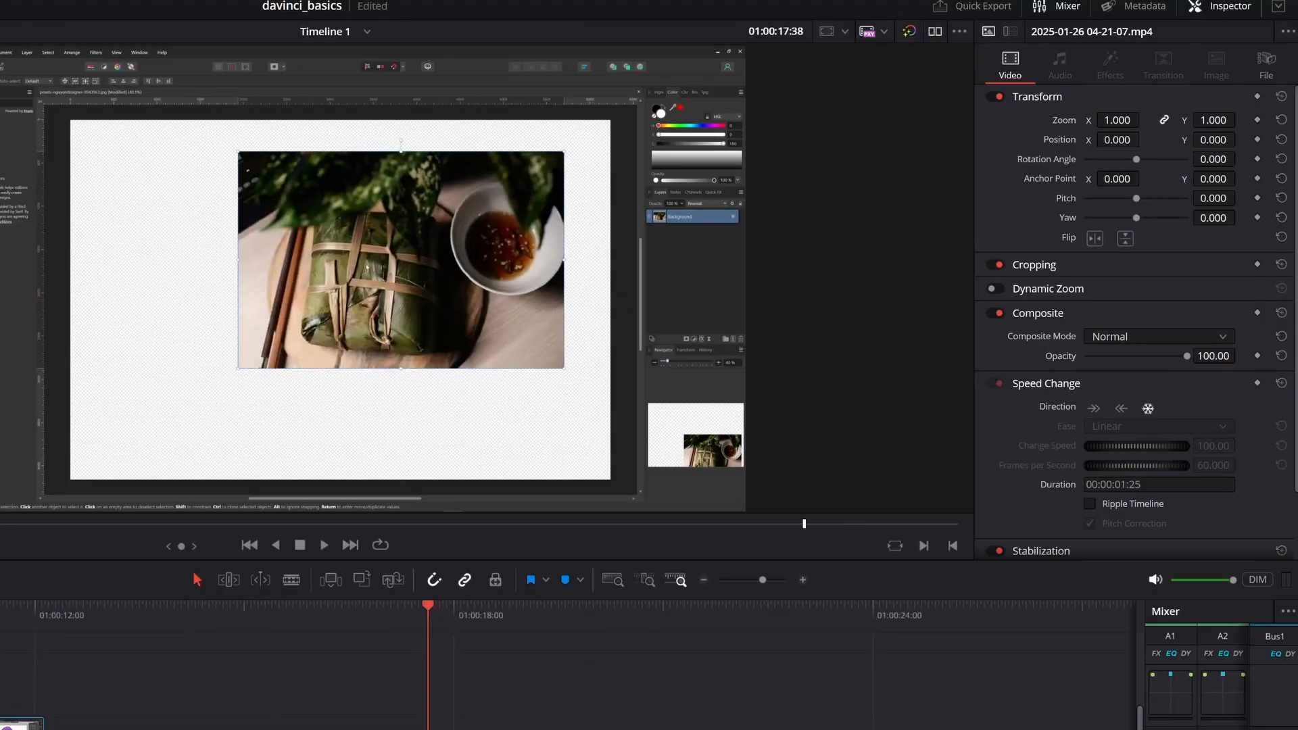
pyautogui.moveTo(427, 611); pyautogui.dragTo(615, 611)
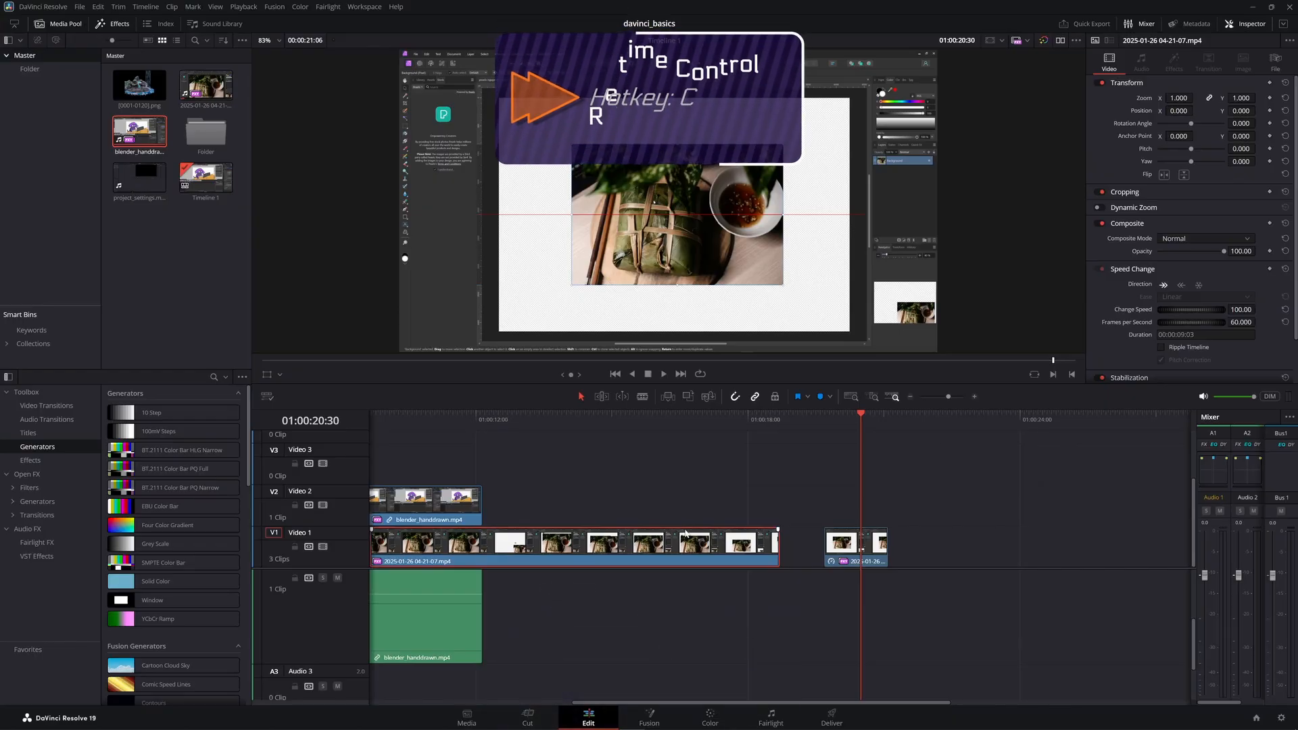
# Speed up the middle clip on Video 1 to about 296% with the retime controls and move the playhead to 01:00:12:09.
pyautogui.hotkey('ctrl', 'r')
pyautogui.moveTo(776, 515); pyautogui.dragTo(484, 527)
pyautogui.hotkey('ctrl', 'r')
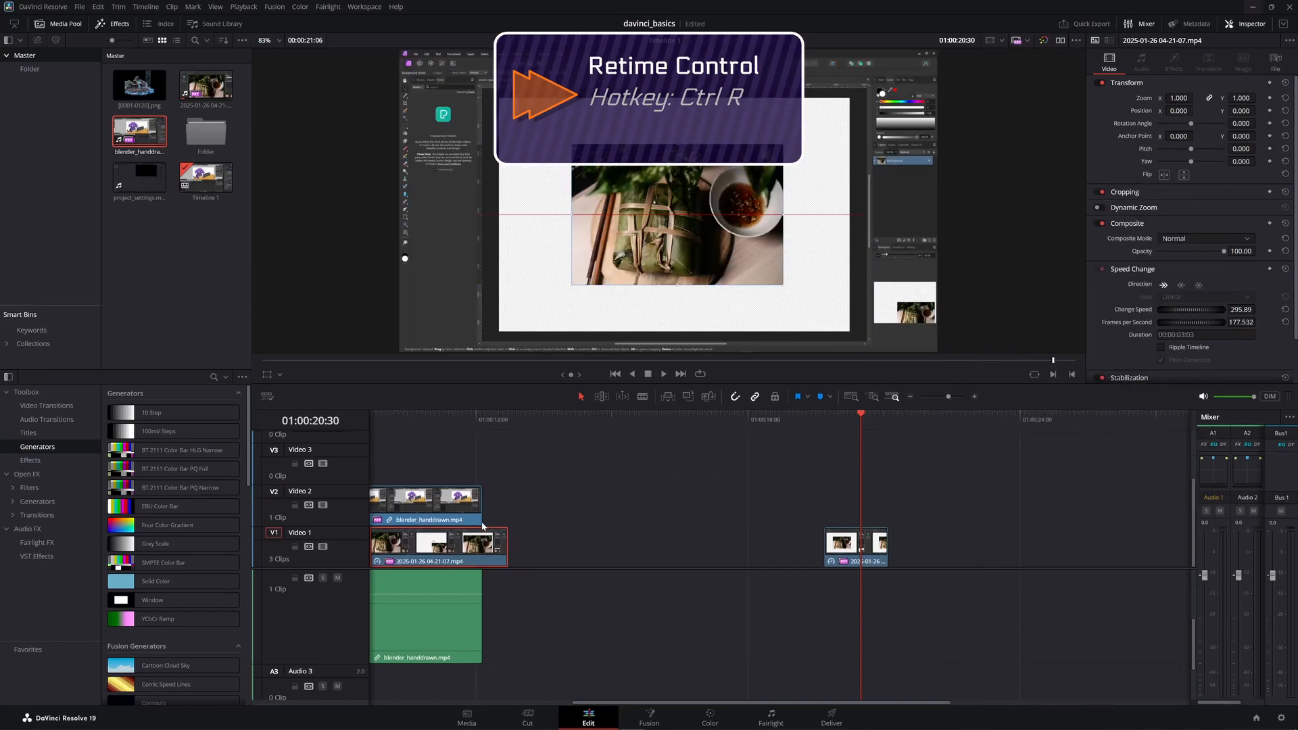
pyautogui.moveTo(503, 423)
pyautogui.mouseDown()
pyautogui.moveTo(423, 432)
pyautogui.moveTo(480, 422)
pyautogui.mouseUp()
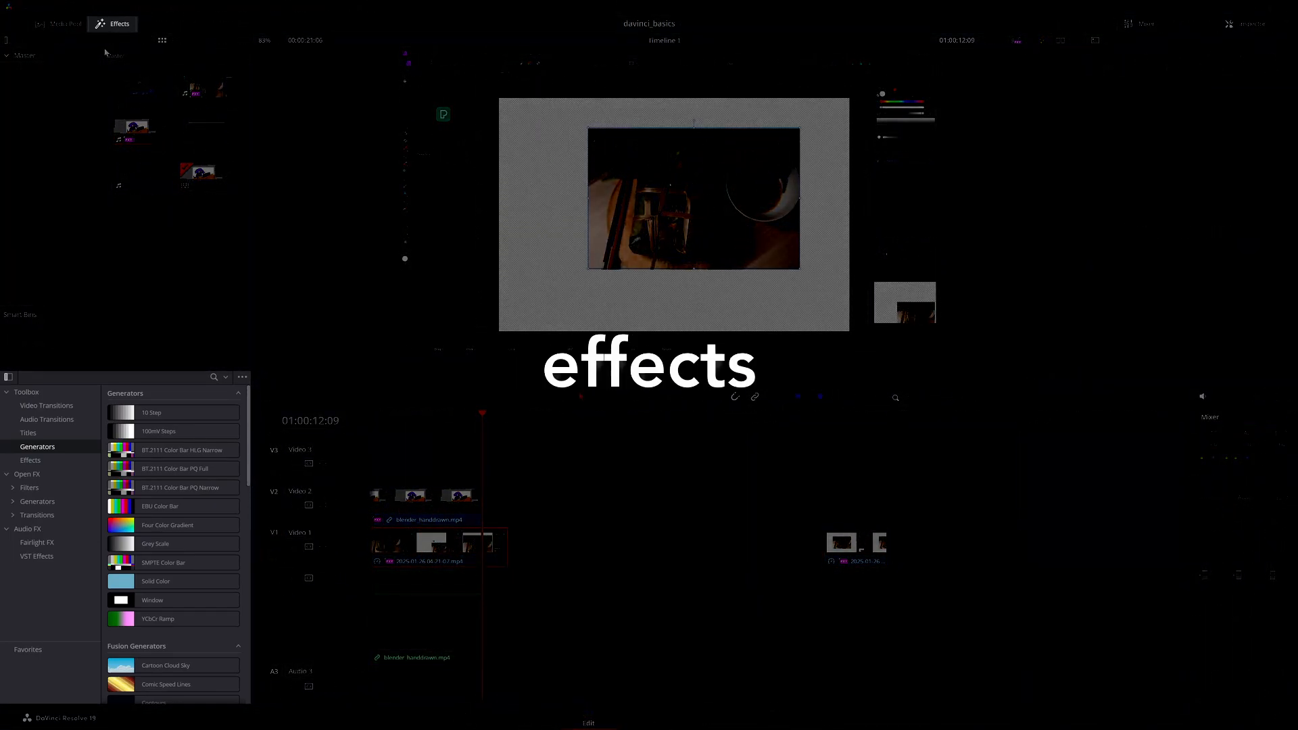
# Hide and reshow the effects library, and preview the video transitions, including the Shape and Dissolve groups.
pyautogui.click(117, 27)
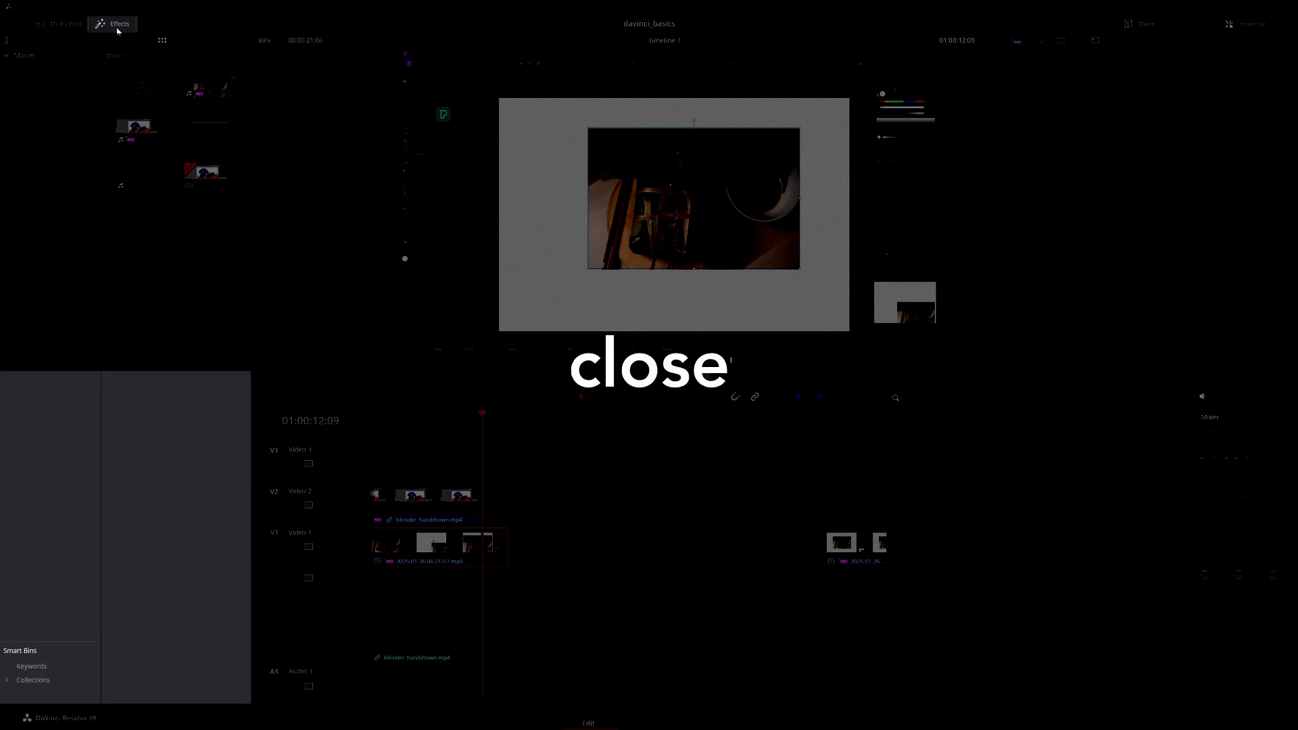
pyautogui.click(117, 27)
pyautogui.click(46, 405)
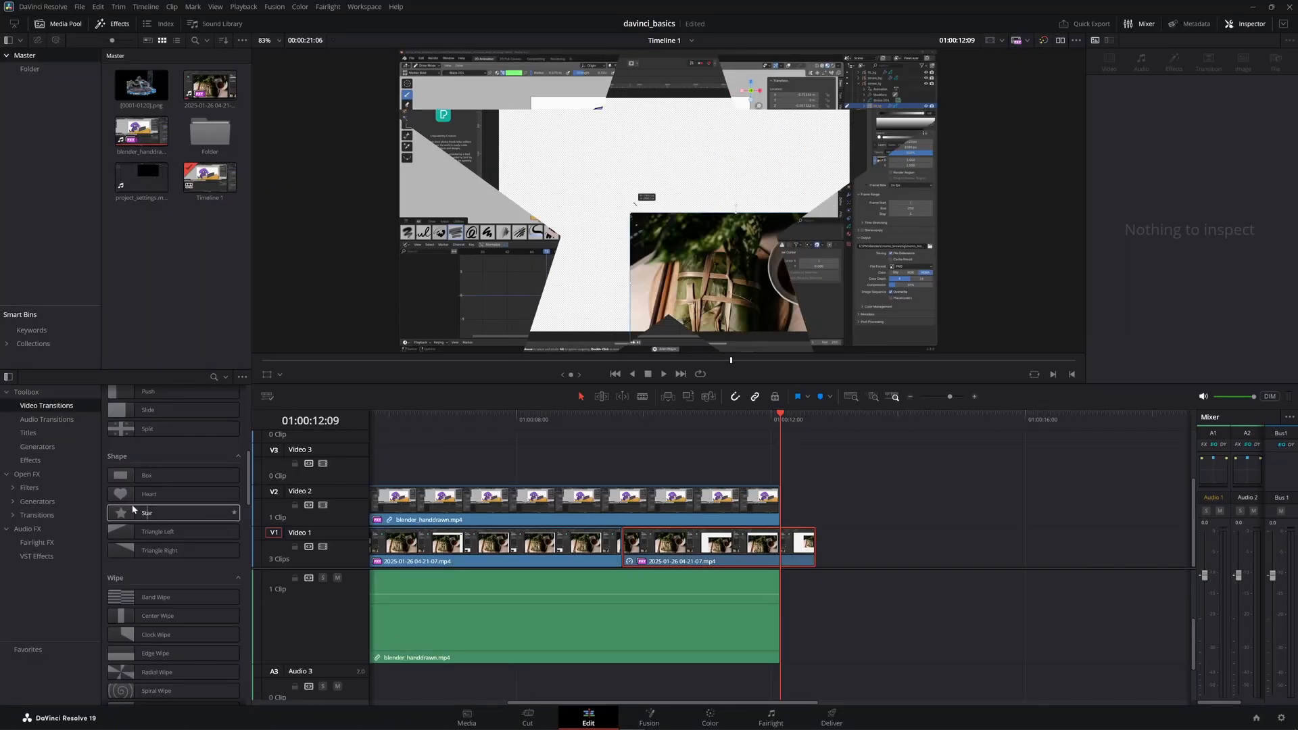
pyautogui.scroll(-5, 183, 477)
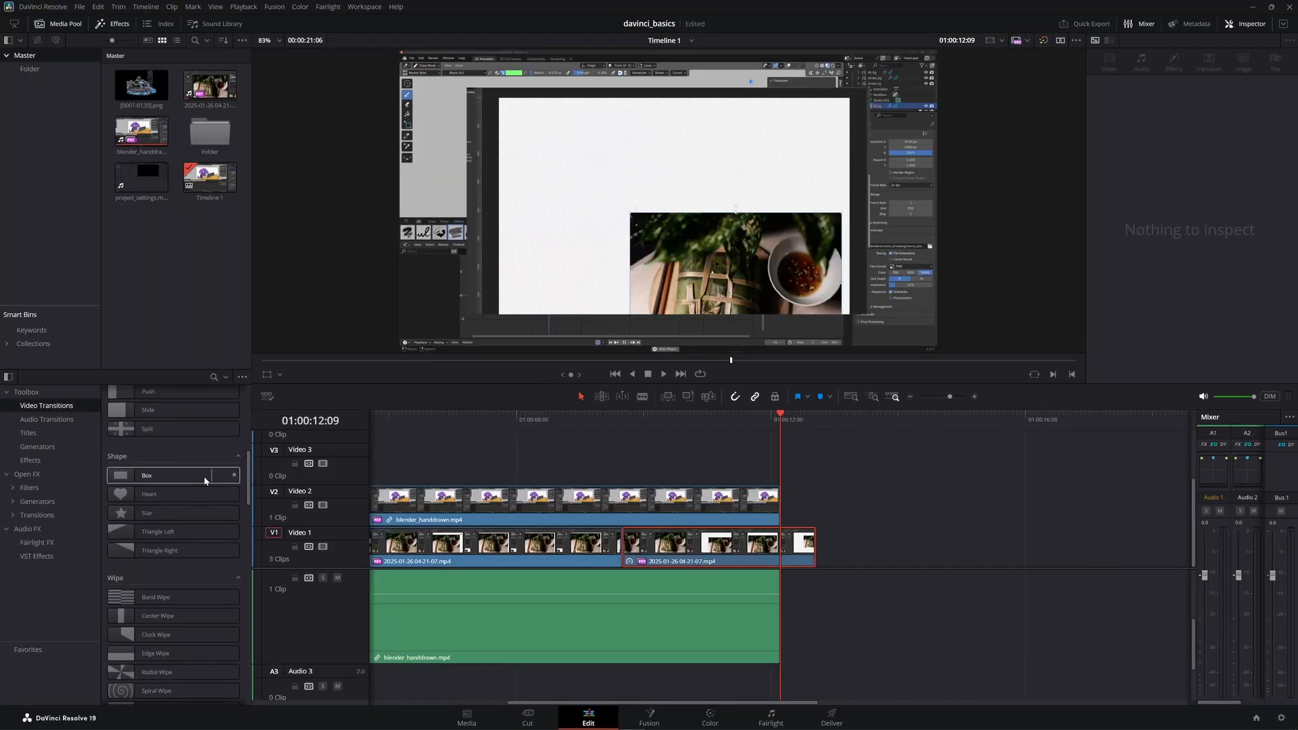
pyautogui.scroll(5, 186, 415)
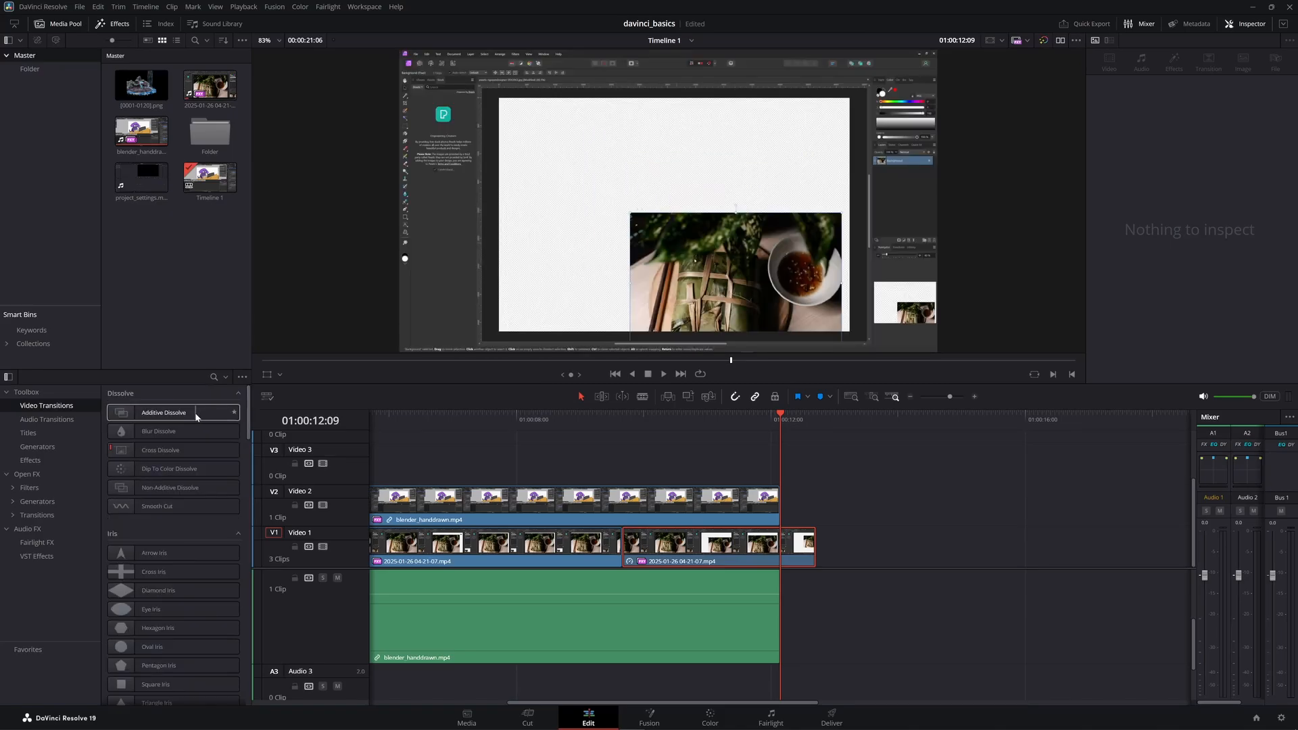
# Try the Additive Dissolve transition at the end of the last Video 1 clip and at the cut before it.
pyautogui.moveTo(197, 416); pyautogui.dragTo(668, 531)
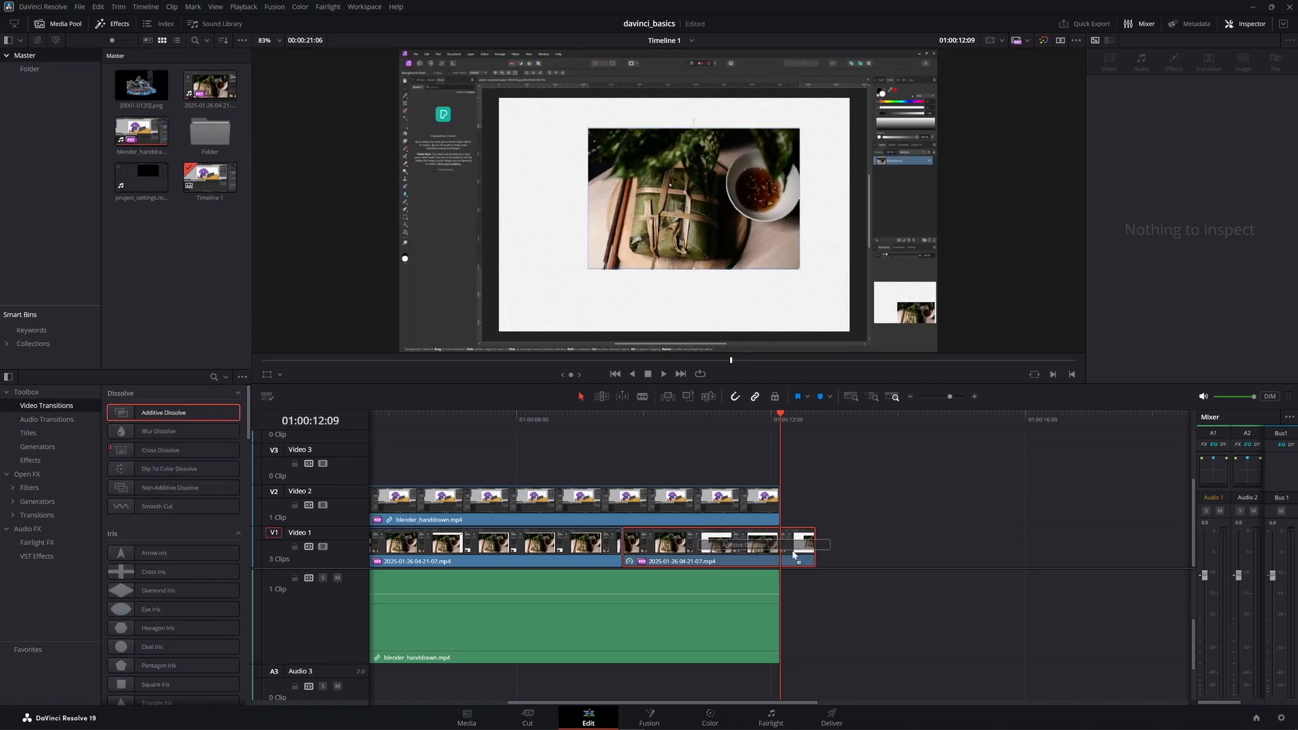
pyautogui.moveTo(794, 554); pyautogui.dragTo(659, 556)
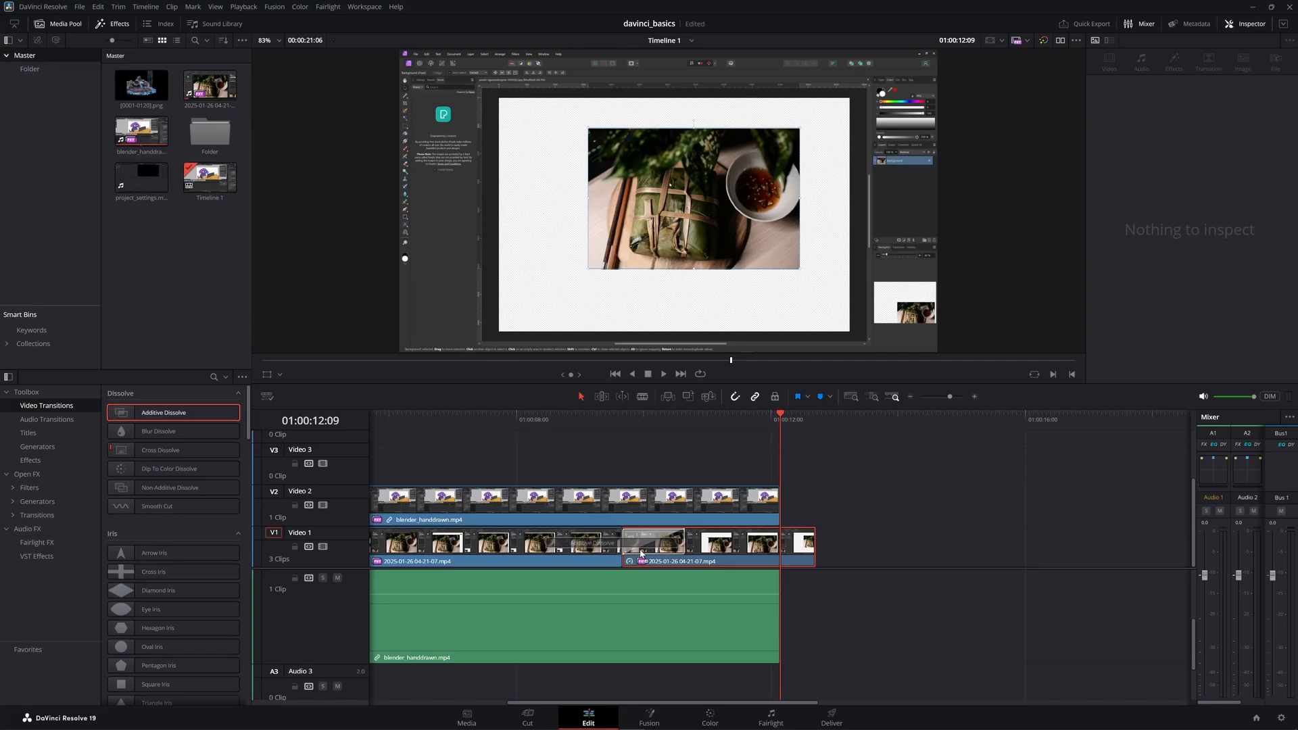
pyautogui.moveTo(623, 553); pyautogui.dragTo(607, 539)
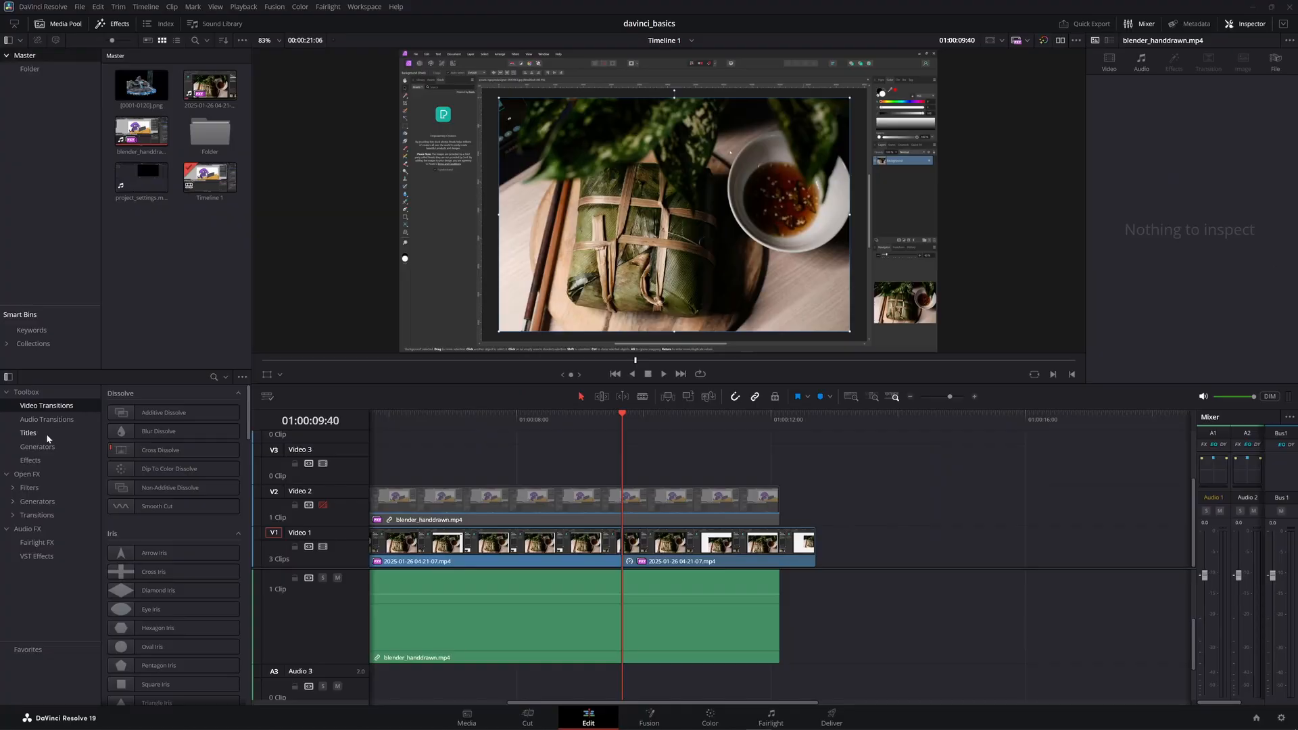
# Browse the title presets, add the Fade On title to Video 3 and change its text to TITLE.
pyautogui.click(46, 433)
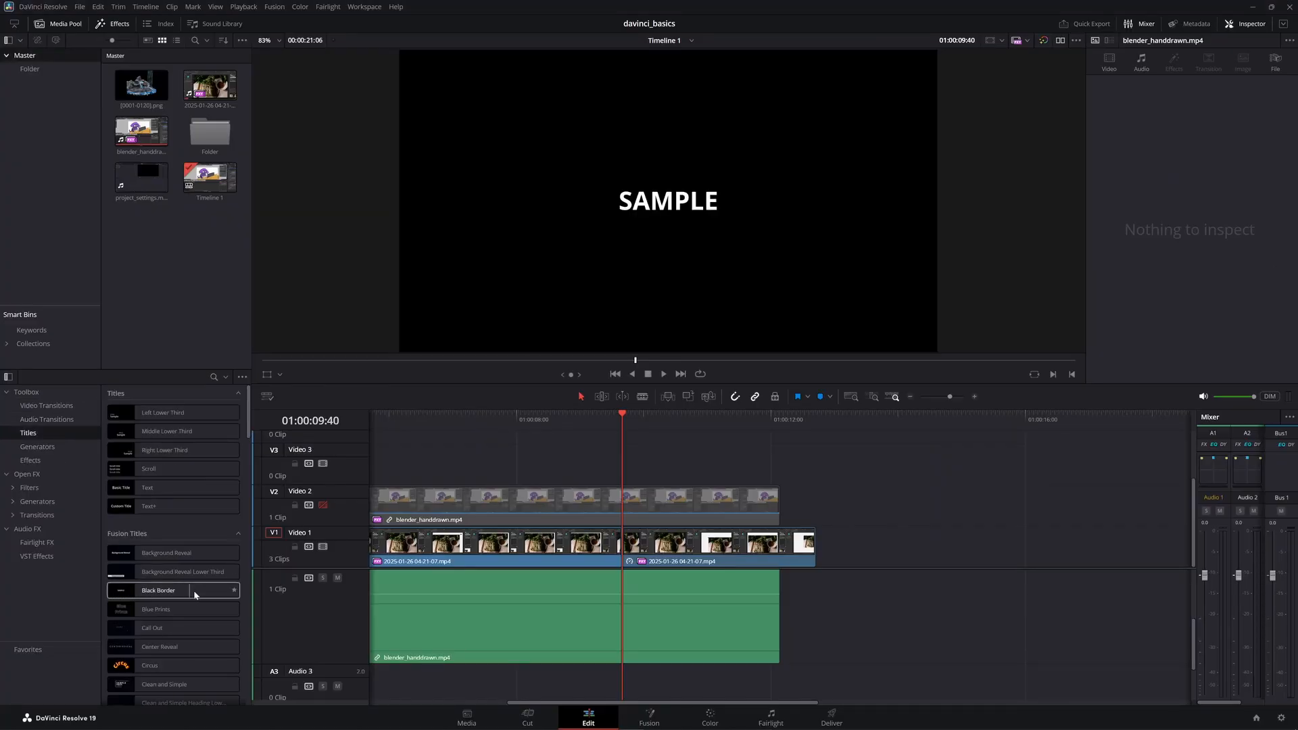
pyautogui.scroll(-3, 111, 582)
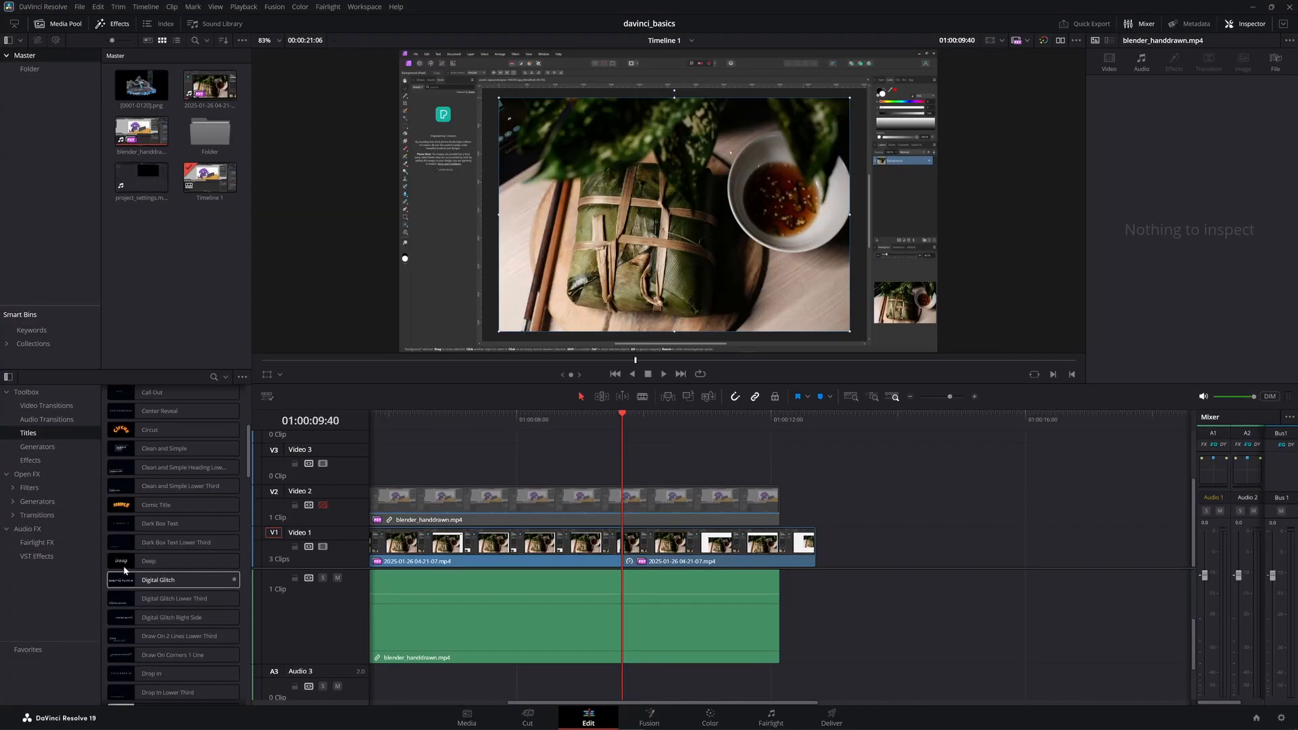
pyautogui.scroll(-4, 111, 613)
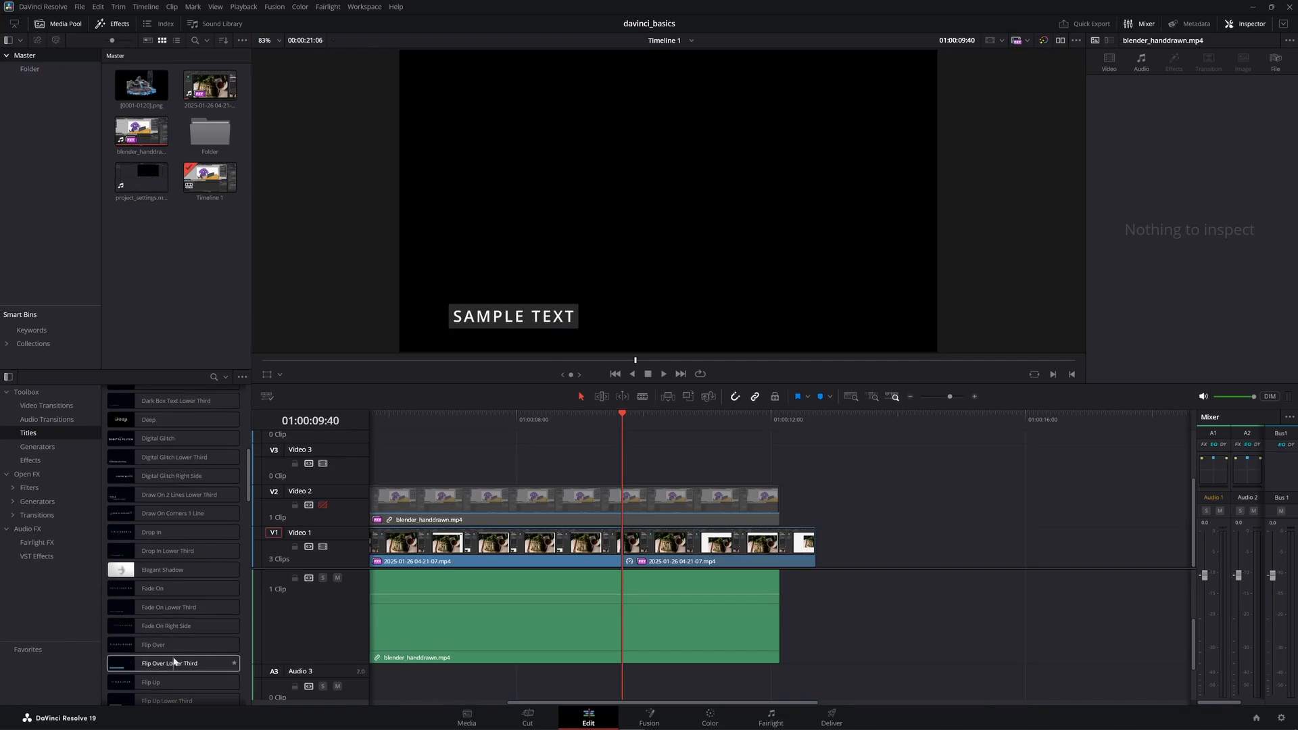
pyautogui.moveTo(119, 592); pyautogui.dragTo(528, 464)
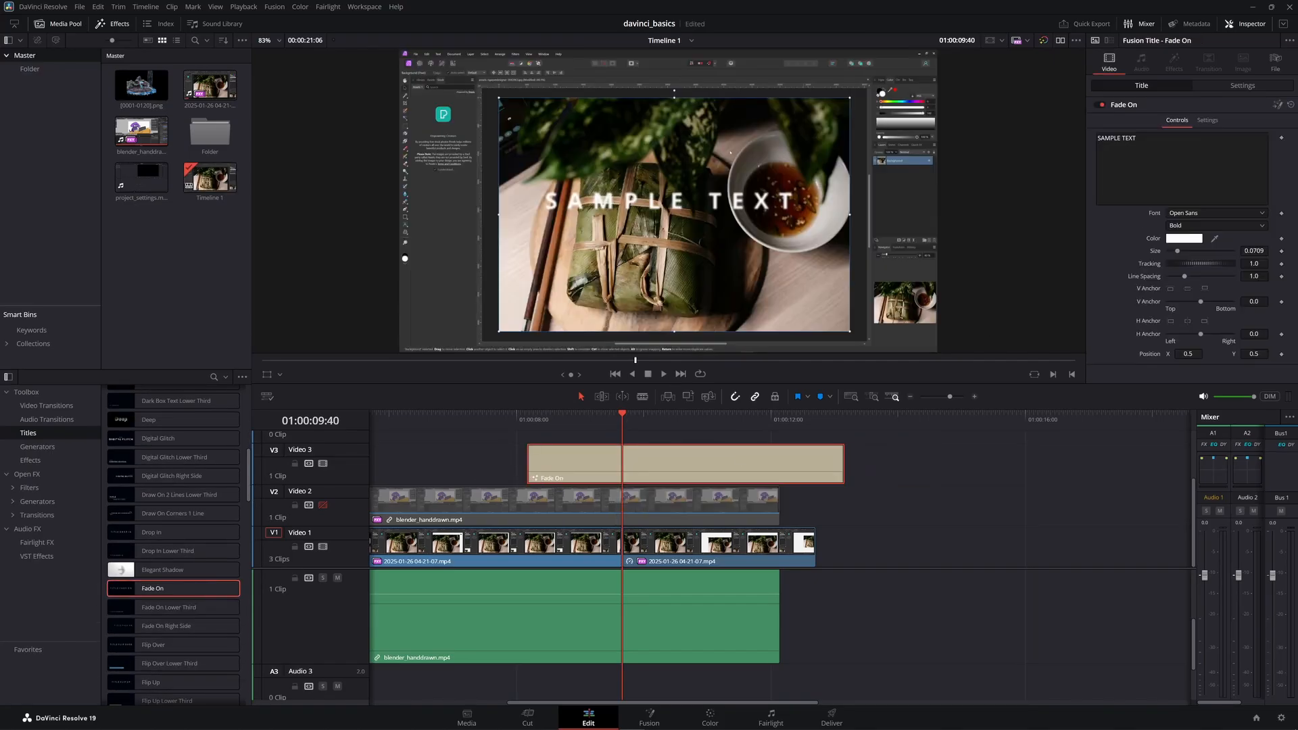
pyautogui.write('TITLE')
pyautogui.click(636, 418)
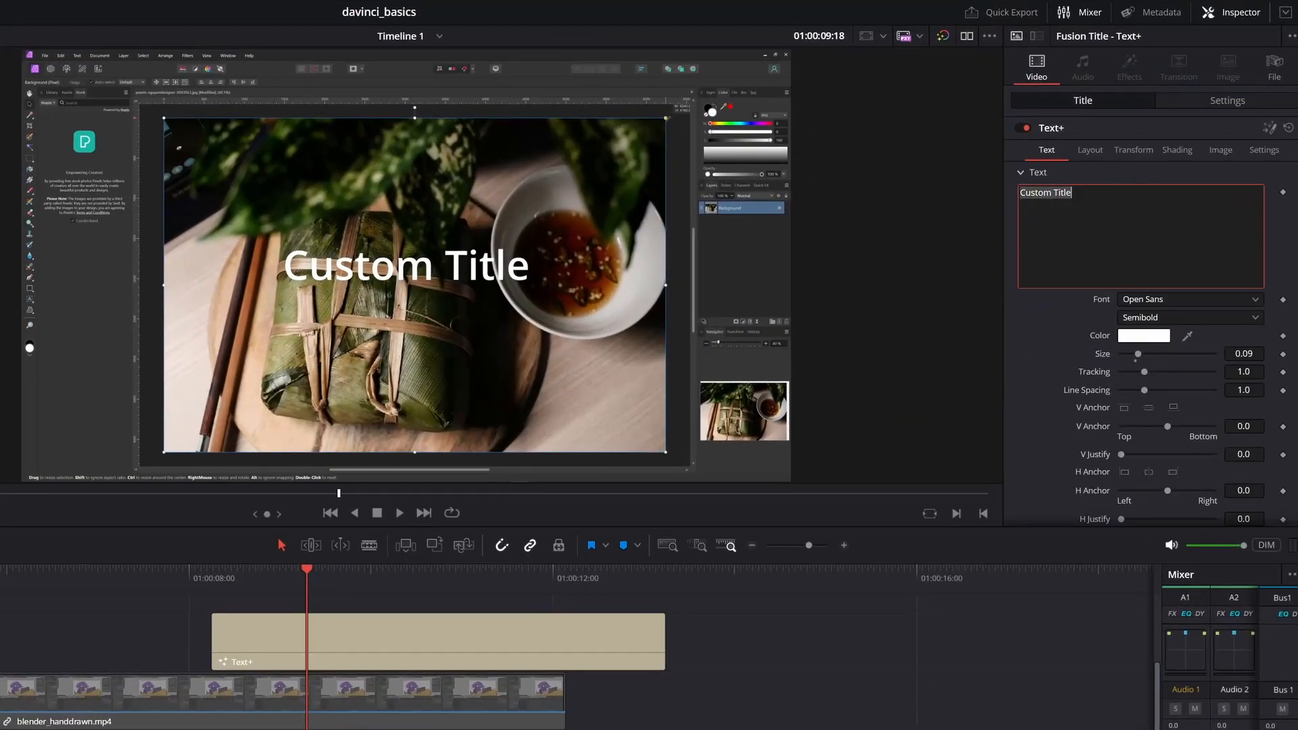
# Make the Text+ title read "My Text+" in the Joystix font, with size 0.1339 and a red color.
pyautogui.hotkey('ctrl', 'a')
pyautogui.write('My Text+')
pyautogui.click(1163, 299)
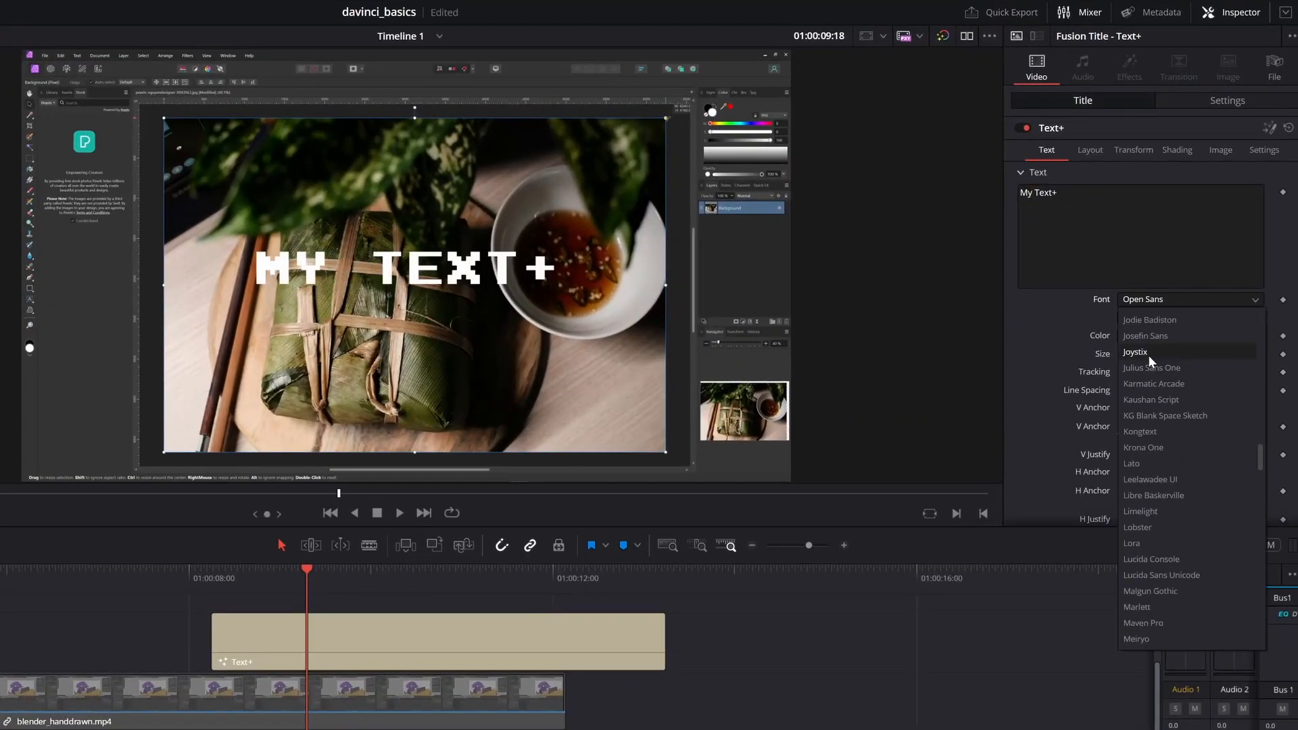
pyautogui.click(1136, 352)
pyautogui.moveTo(1139, 354); pyautogui.dragTo(1150, 356)
pyautogui.click(1144, 337)
pyautogui.moveTo(433, 405); pyautogui.dragTo(371, 388)
pyautogui.press('Return')
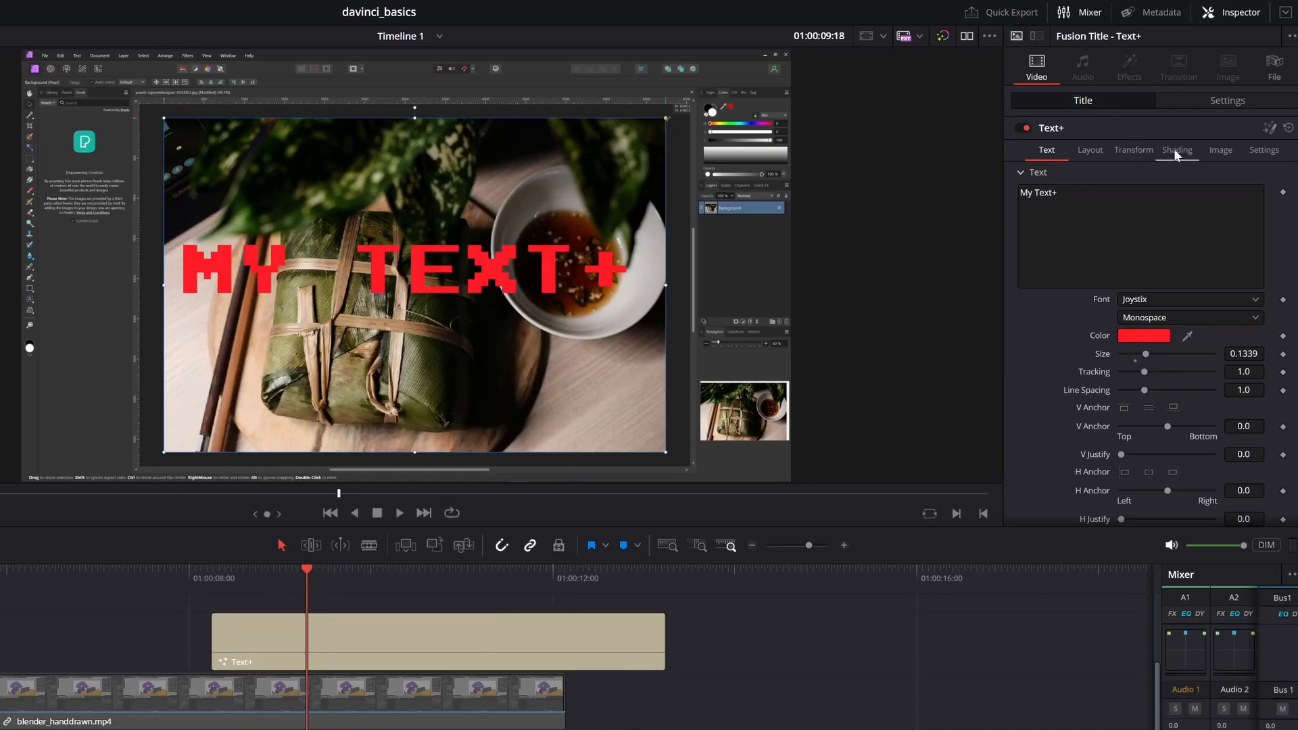
# Enable the title's second shading element as a turquoise outline and activate the third element for a black shadow.
pyautogui.click(1174, 149)
pyautogui.click(1144, 192)
pyautogui.click(1124, 227)
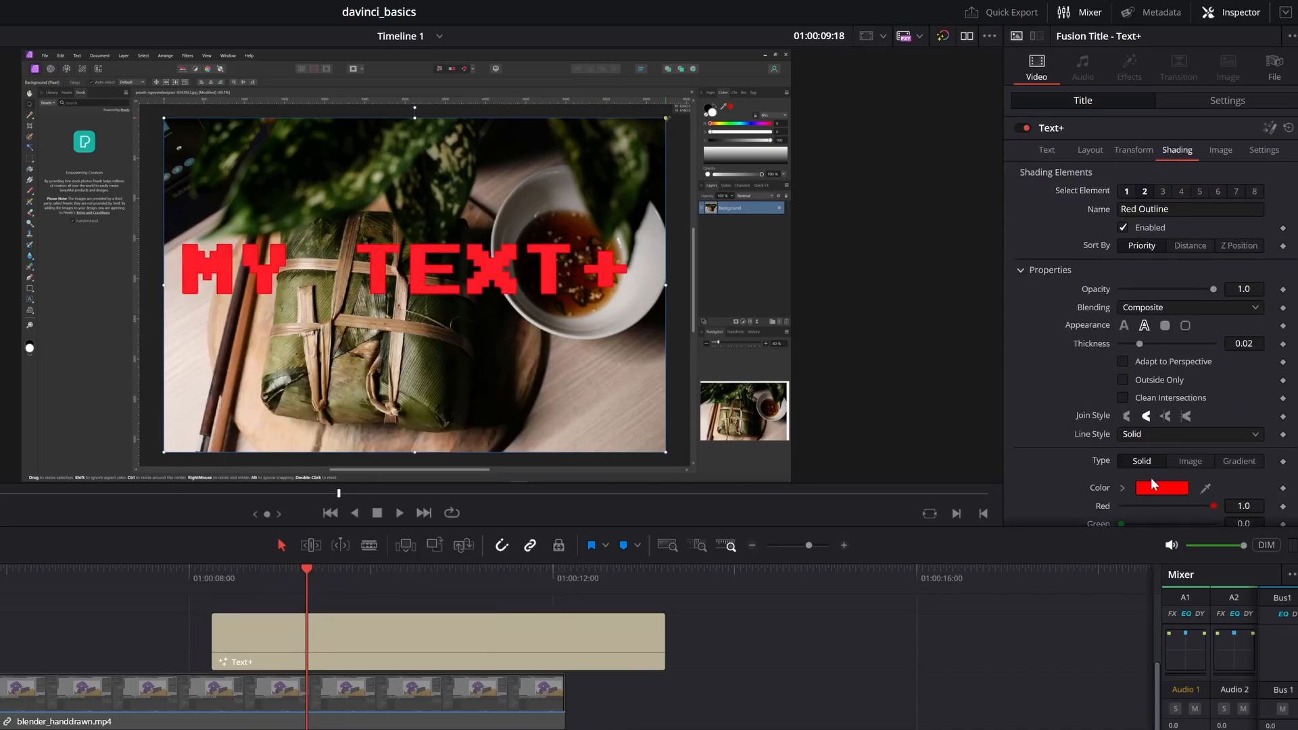
pyautogui.click(1160, 487)
pyautogui.moveTo(494, 432); pyautogui.dragTo(453, 409)
pyautogui.click(522, 626)
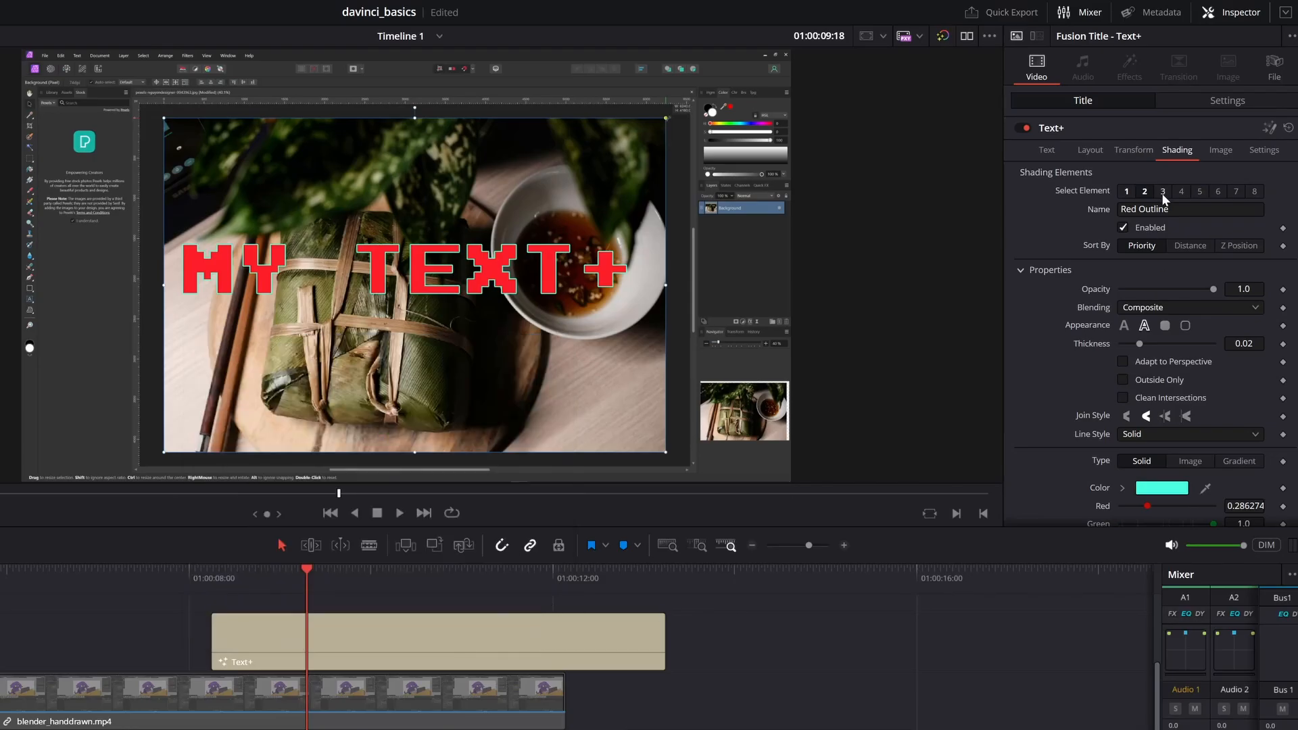
pyautogui.click(1163, 192)
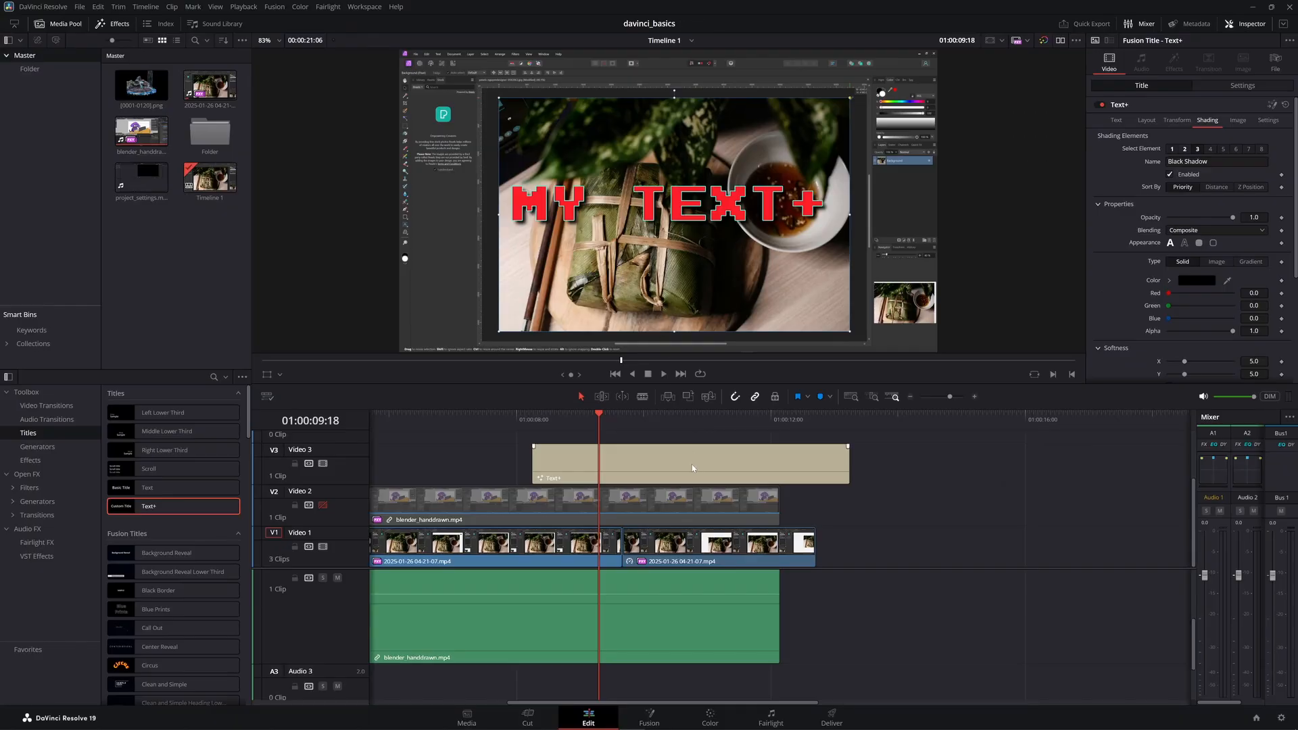
# Save the styled Text+ title to the media pool and place a copy after the original on Video 3, starting at about 01:00:13:35.
pyautogui.moveTo(692, 467); pyautogui.dragTo(180, 254)
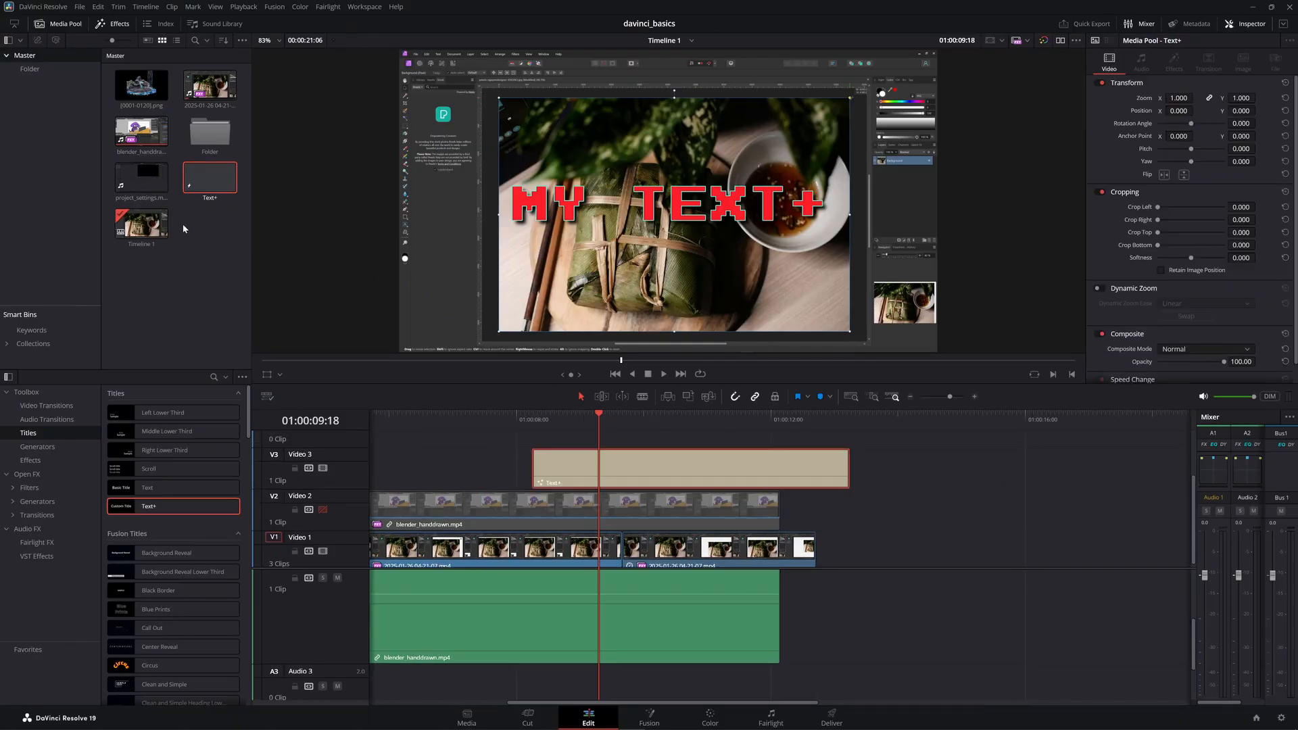
pyautogui.moveTo(209, 177); pyautogui.dragTo(873, 459)
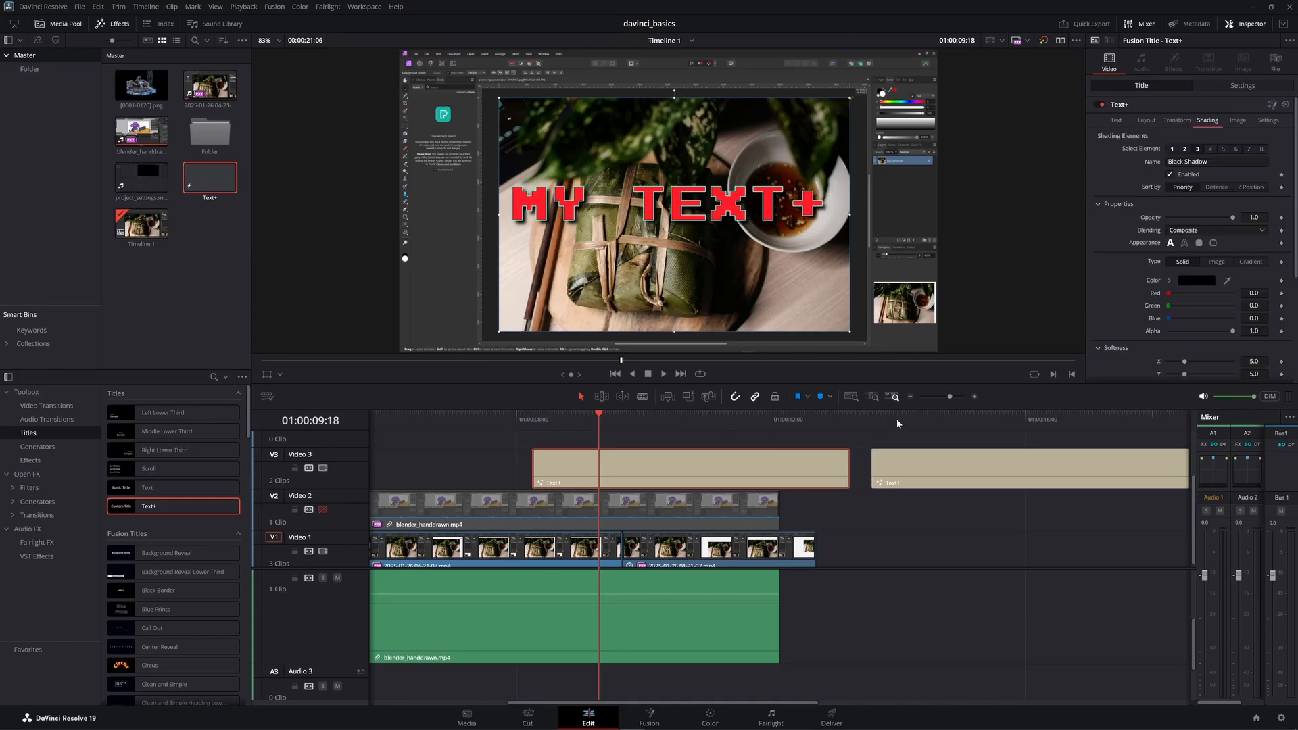
pyautogui.click(917, 419)
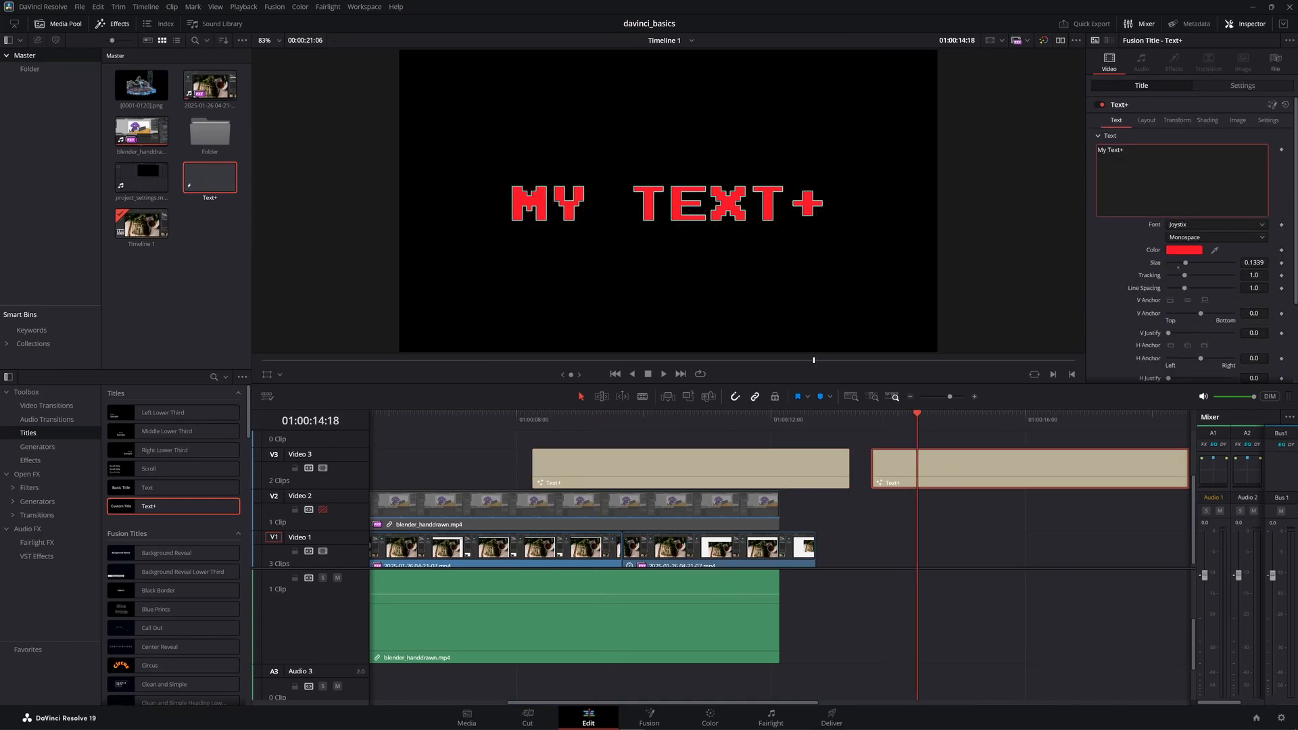
# Change the copied title's text to "Duplicate" and scrub across both titles to compare them.
pyautogui.hotkey('ctrl', 'a')
pyautogui.press('BackSpace')
pyautogui.write('Duplicate')
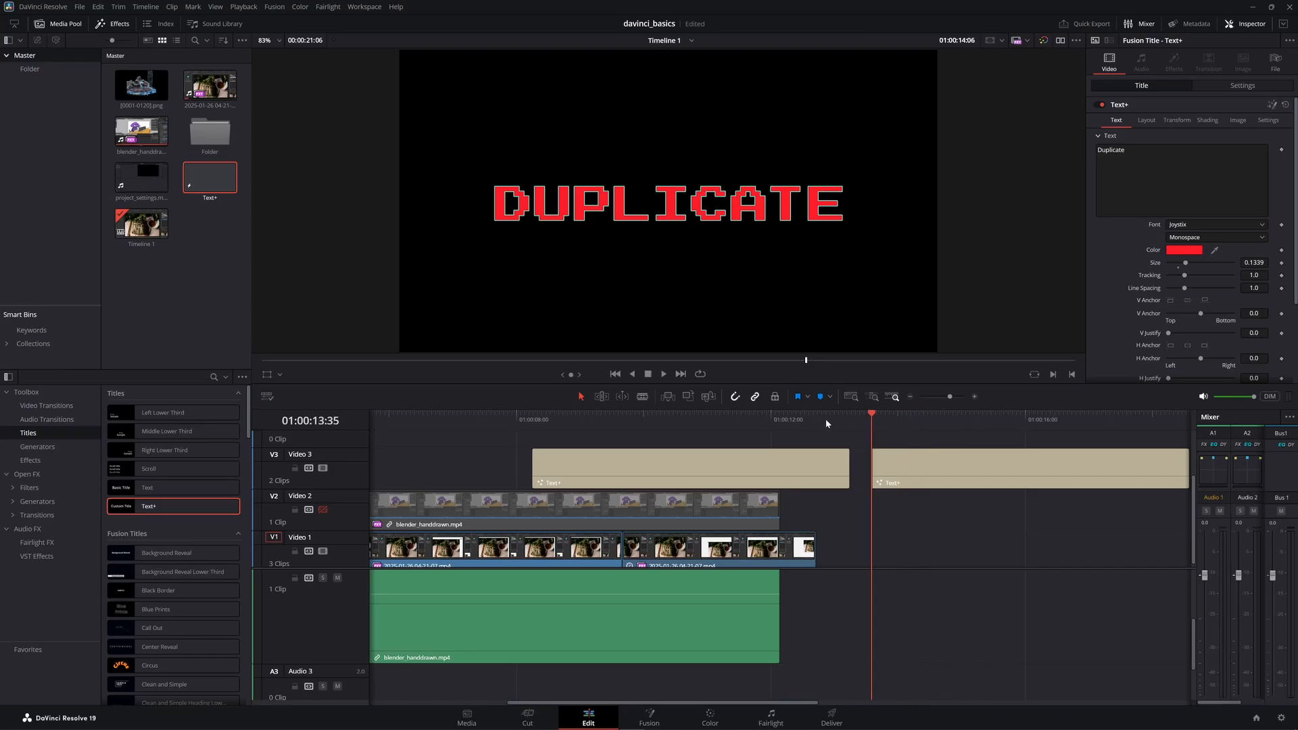
pyautogui.click(736, 425)
pyautogui.moveTo(736, 425); pyautogui.dragTo(960, 419)
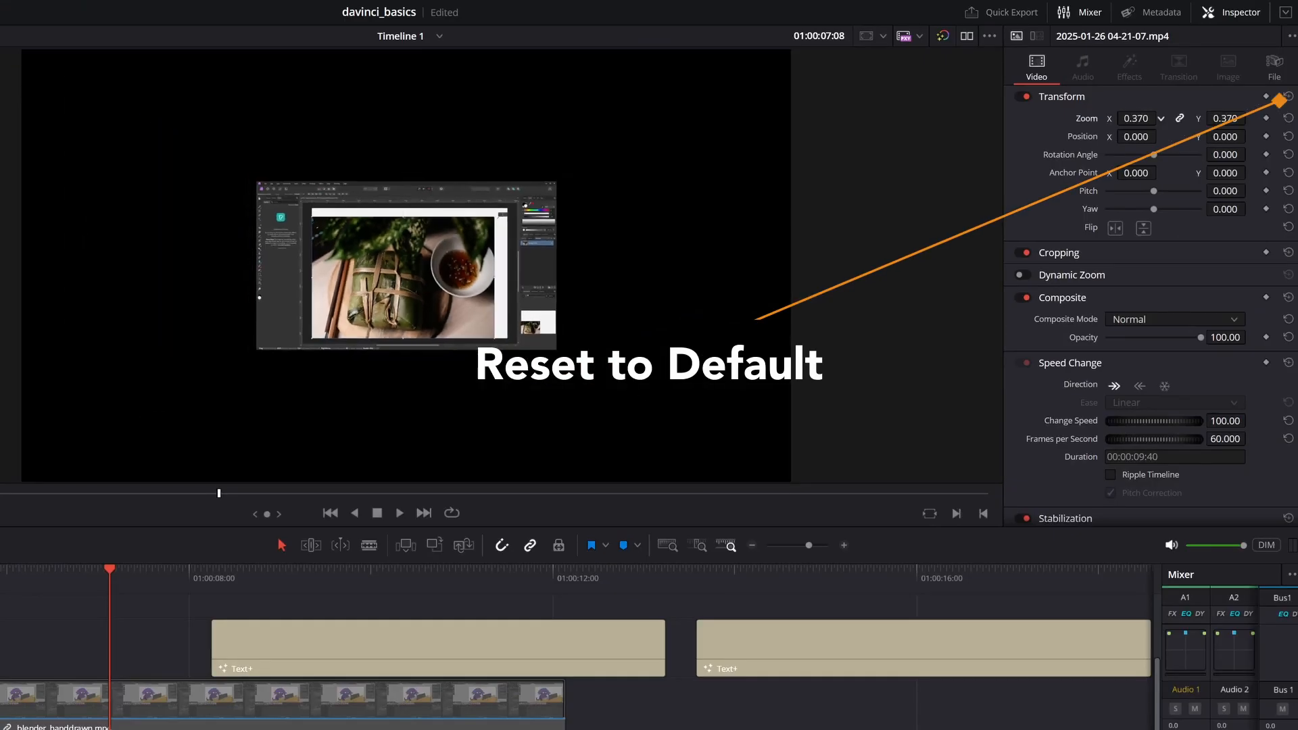
# Try different zoom, position and rotation values on the first Video 1 clip, and reset its transform to default.
pyautogui.moveTo(1136, 118); pyautogui.dragTo(1174, 118)
pyautogui.moveTo(1135, 136)
pyautogui.mouseDown()
pyautogui.moveTo(1248, 141)
pyautogui.moveTo(1014, 137)
pyautogui.moveTo(1191, 137)
pyautogui.mouseUp()
pyautogui.moveTo(1153, 155)
pyautogui.mouseDown()
pyautogui.moveTo(1158, 139)
pyautogui.moveTo(1154, 155)
pyautogui.moveTo(1192, 176)
pyautogui.moveTo(1154, 179)
pyautogui.moveTo(1203, 200)
pyautogui.mouseUp()
pyautogui.click(1289, 96)
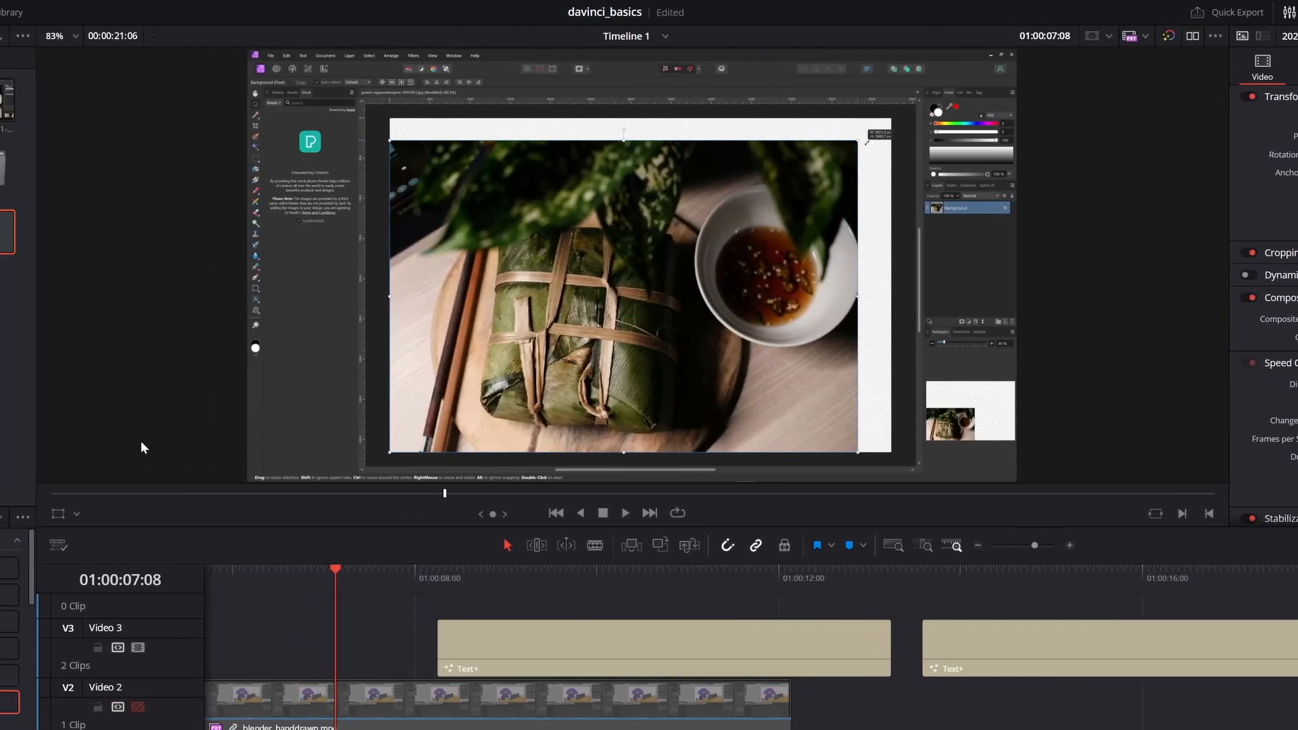
# Show the on-screen transform controls and try scaling down, moving and rotating the first Video 1 clip in the viewer.
pyautogui.click(58, 514)
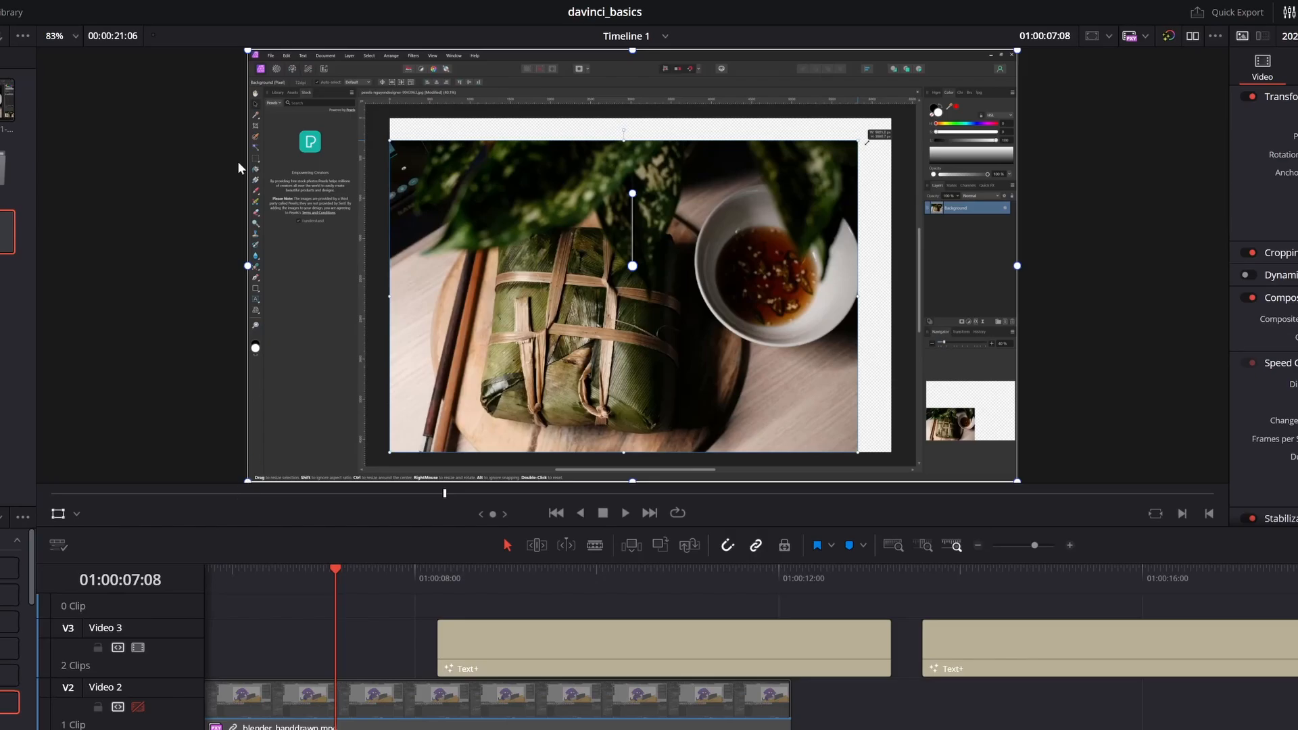
pyautogui.moveTo(249, 54); pyautogui.dragTo(356, 119)
pyautogui.moveTo(668, 352); pyautogui.dragTo(687, 328)
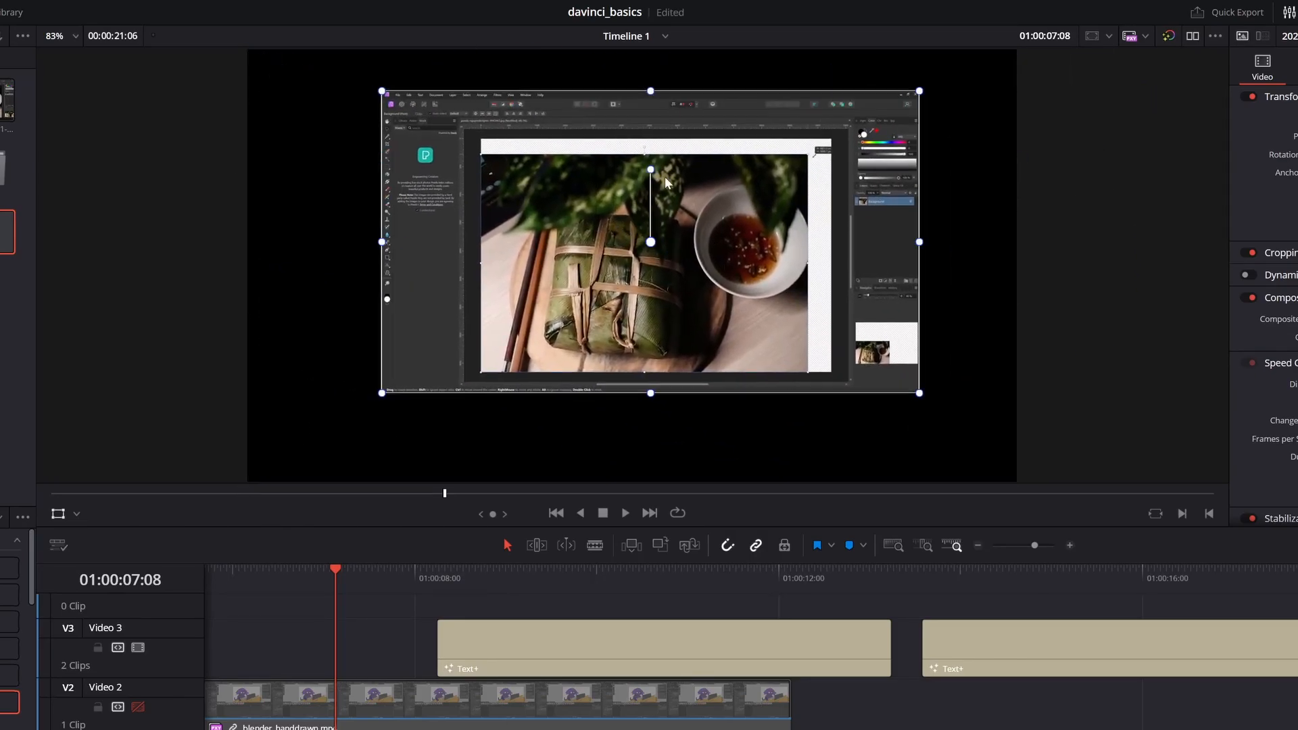
pyautogui.moveTo(651, 169); pyautogui.dragTo(609, 175)
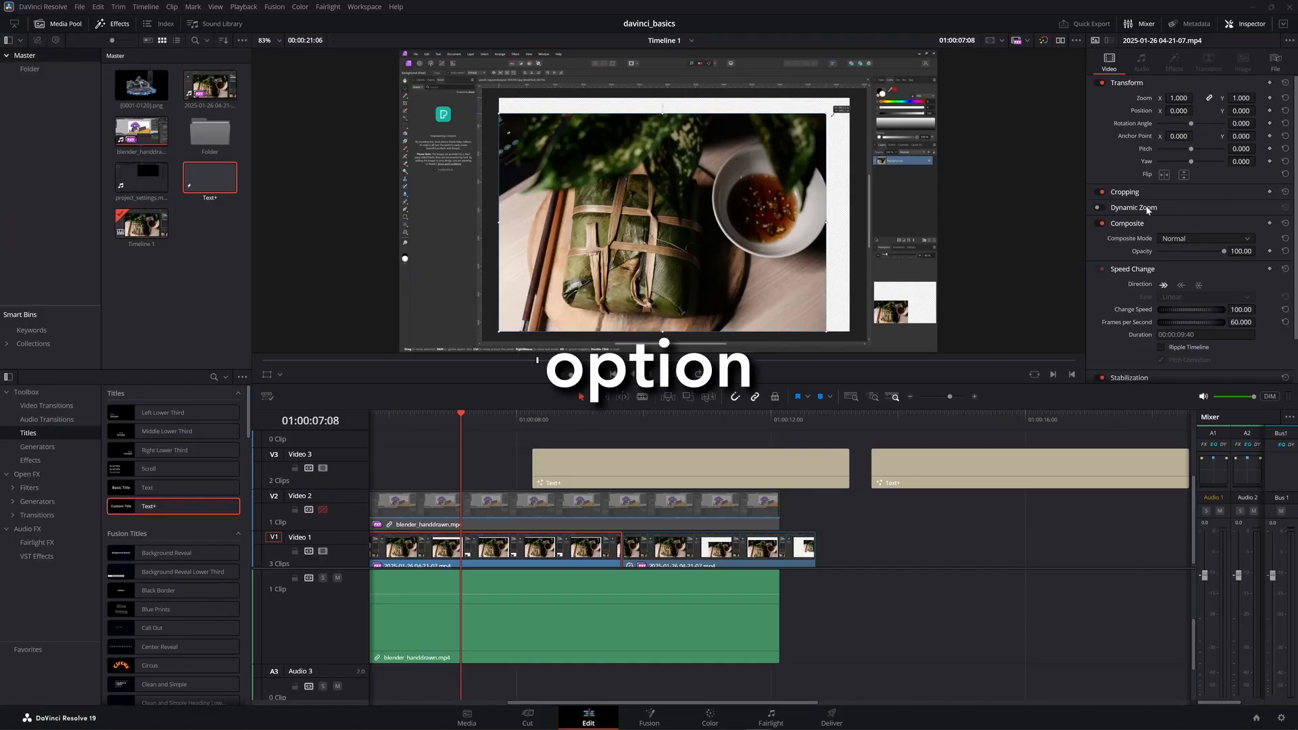
# Enable Dynamic Zoom on the first Video 1 clip, scrub through it, and enlarge the red zoom frame with the viewer overlay.
pyautogui.click(1098, 210)
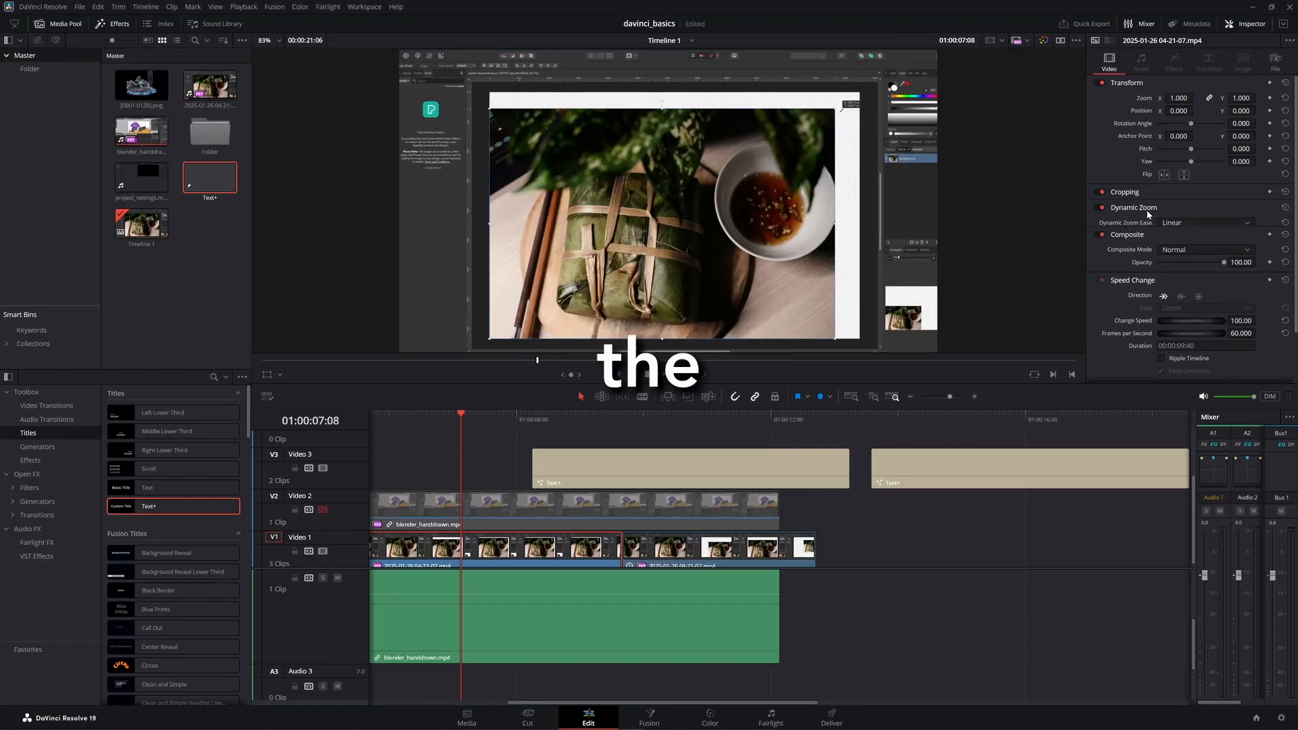
pyautogui.moveTo(464, 432); pyautogui.dragTo(797, 443)
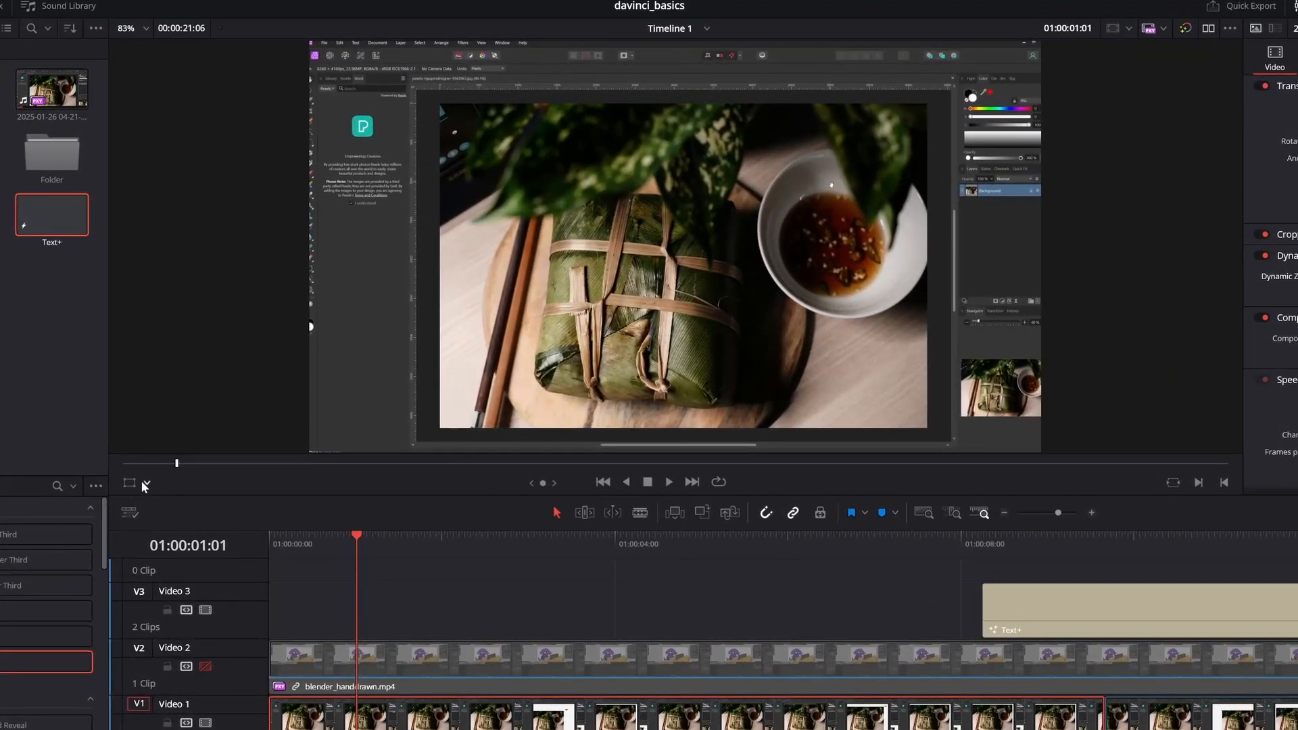
pyautogui.click(145, 482)
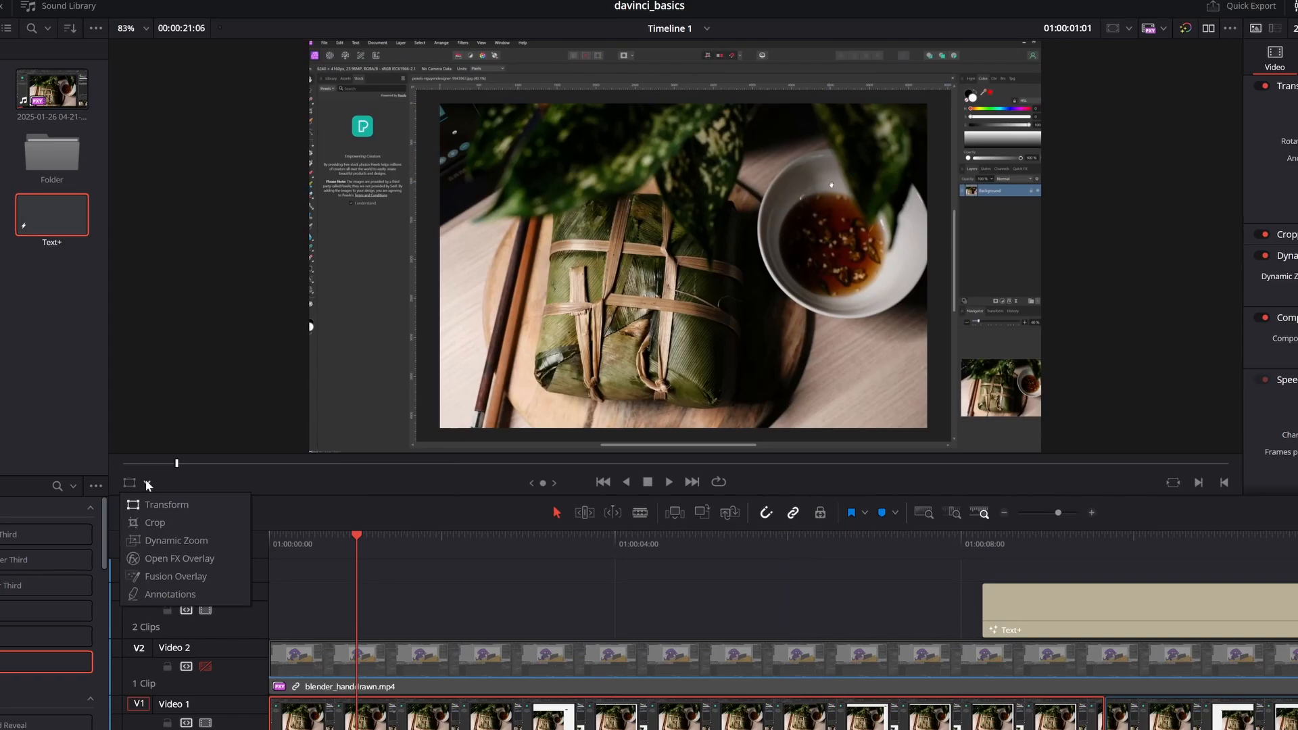
pyautogui.click(152, 539)
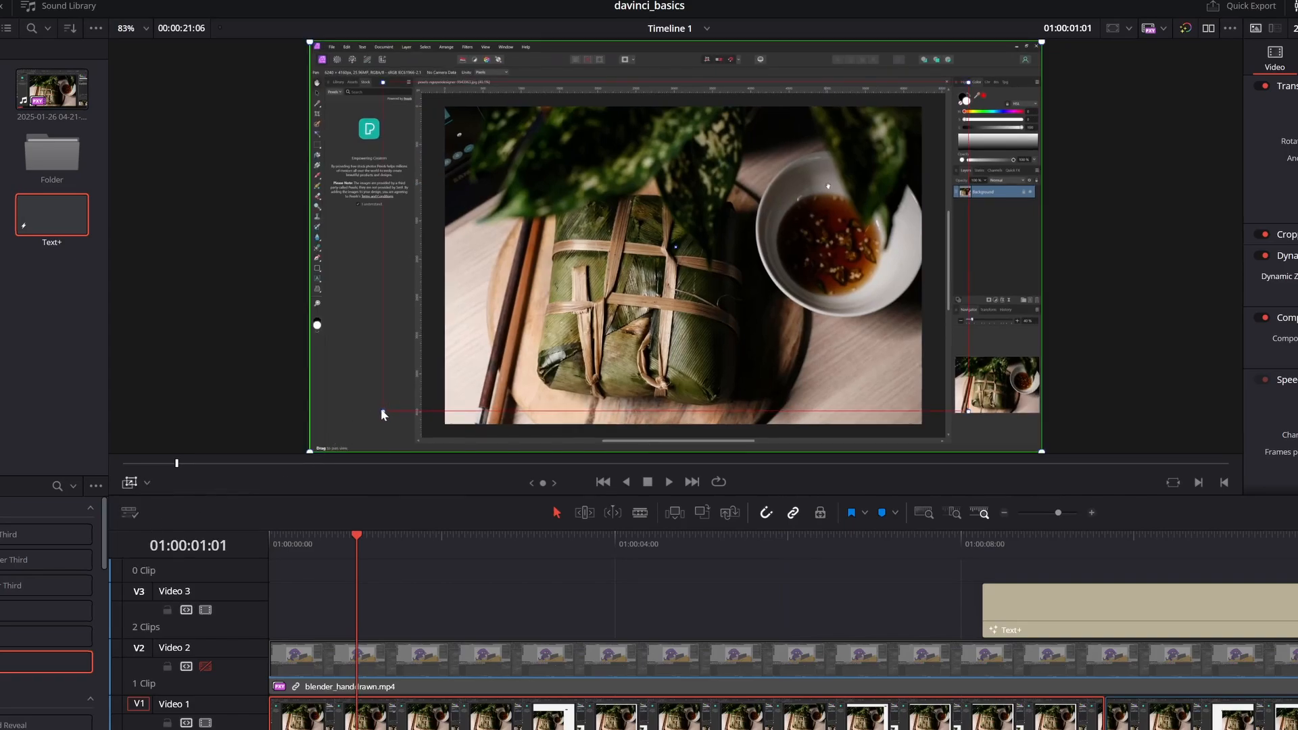
pyautogui.moveTo(384, 411); pyautogui.dragTo(351, 432)
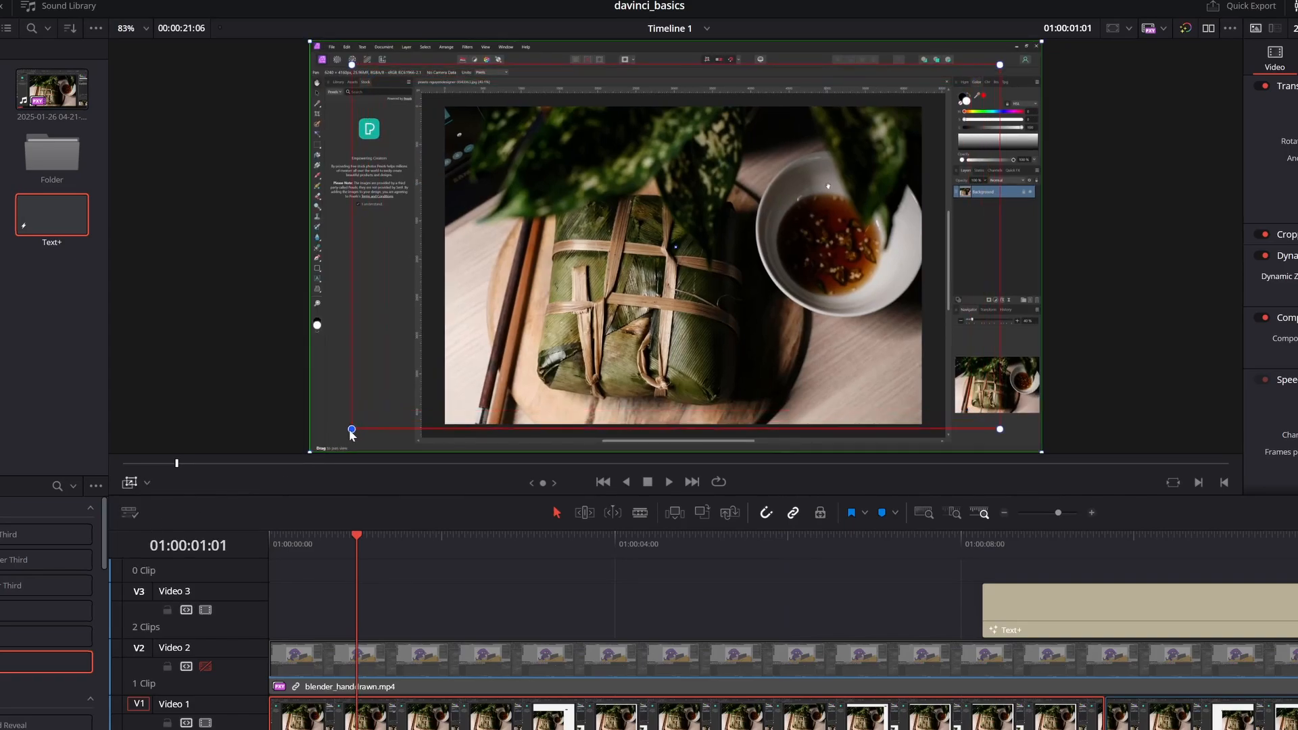
pyautogui.click(363, 539)
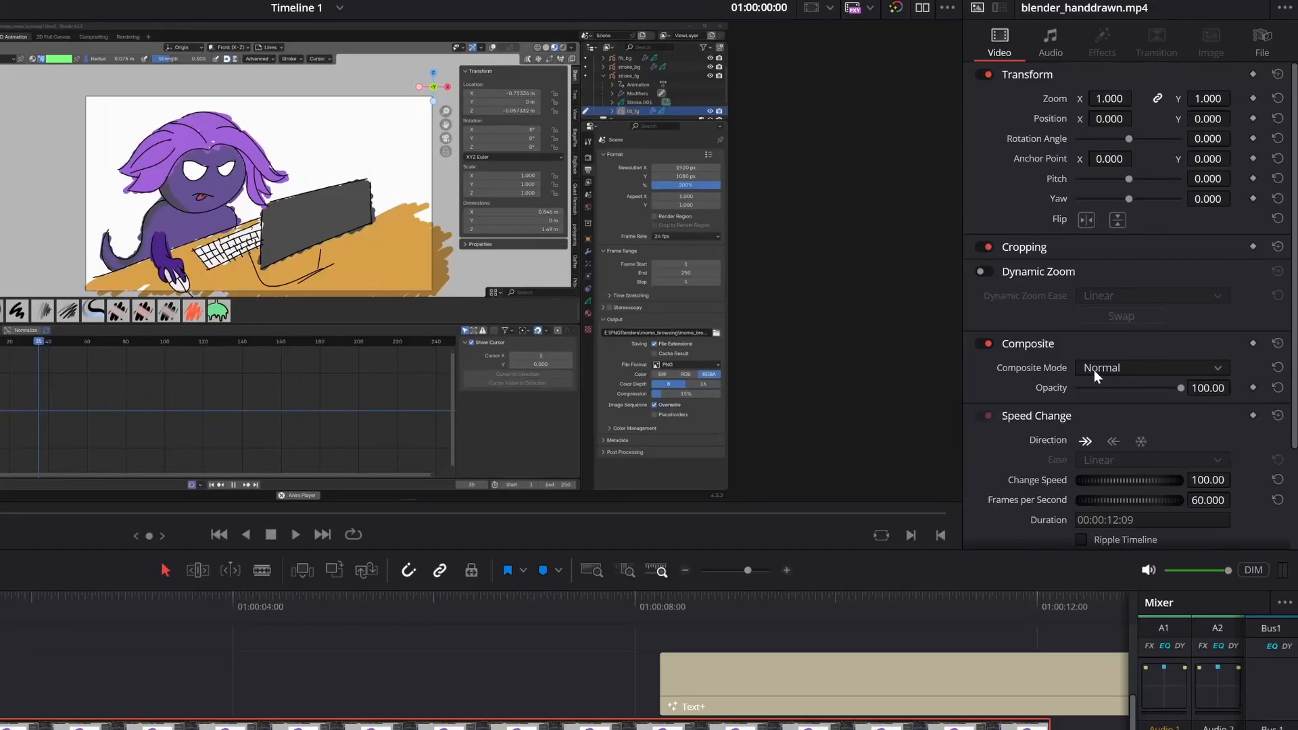
# Lower the blender_handdrawn.mp4 clip's opacity to 70.99 and preview its composite modes, including Color Dodge.
pyautogui.moveTo(1145, 395)
pyautogui.mouseDown()
pyautogui.moveTo(1166, 392)
pyautogui.moveTo(1079, 396)
pyautogui.moveTo(1143, 405)
pyautogui.moveTo(1084, 411)
pyautogui.moveTo(1150, 414)
pyautogui.mouseUp()
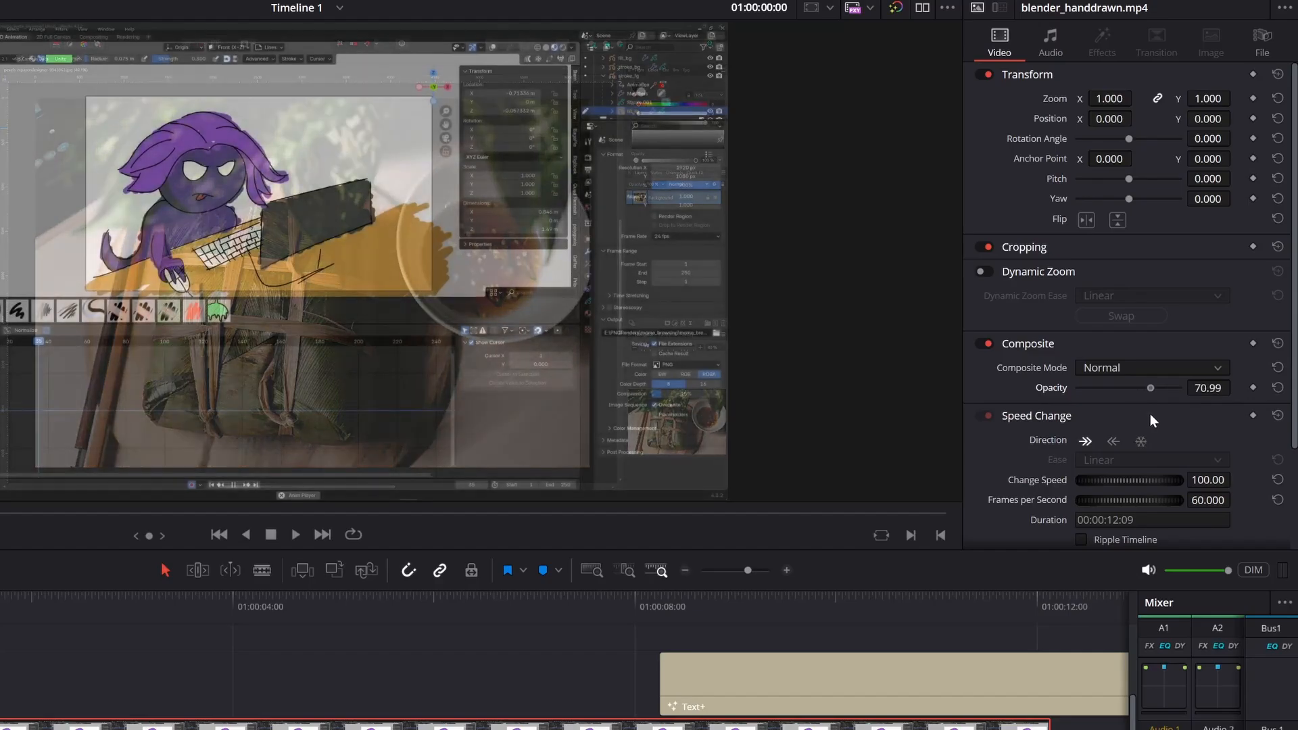
pyautogui.click(1168, 370)
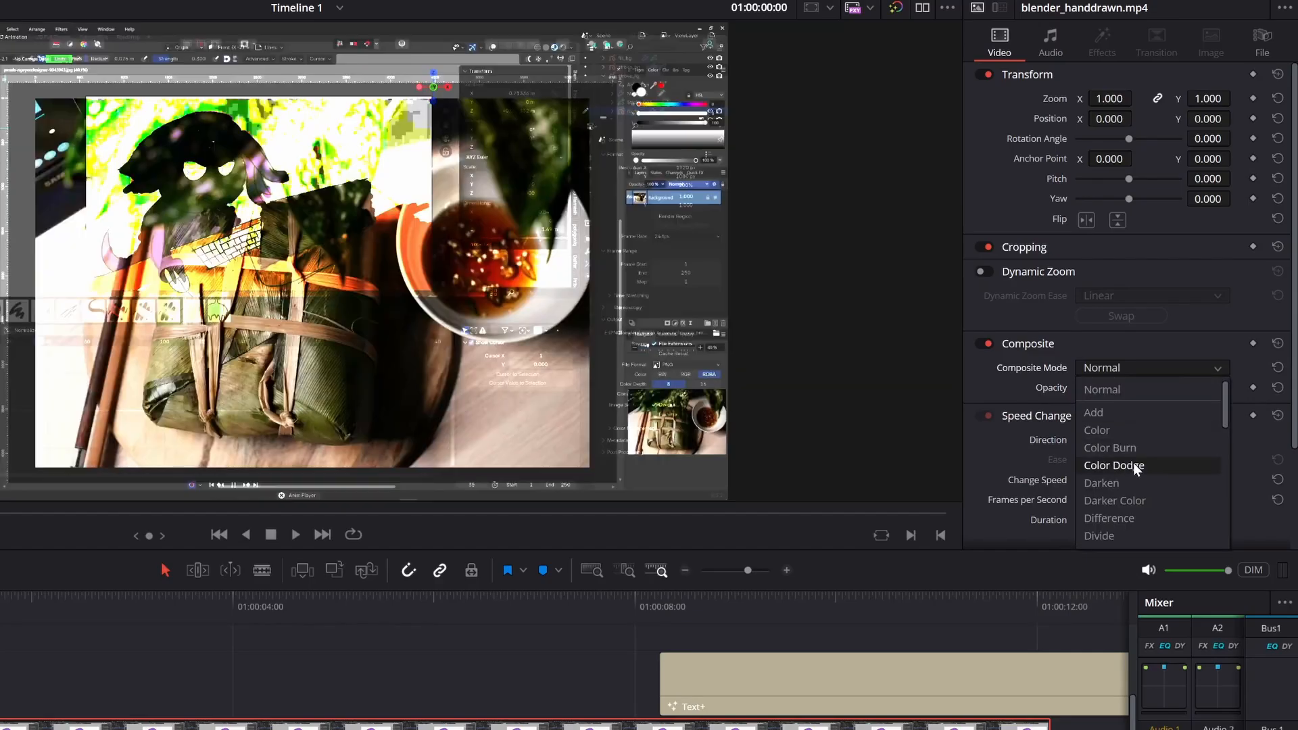
pyautogui.scroll(-1, 1148, 437)
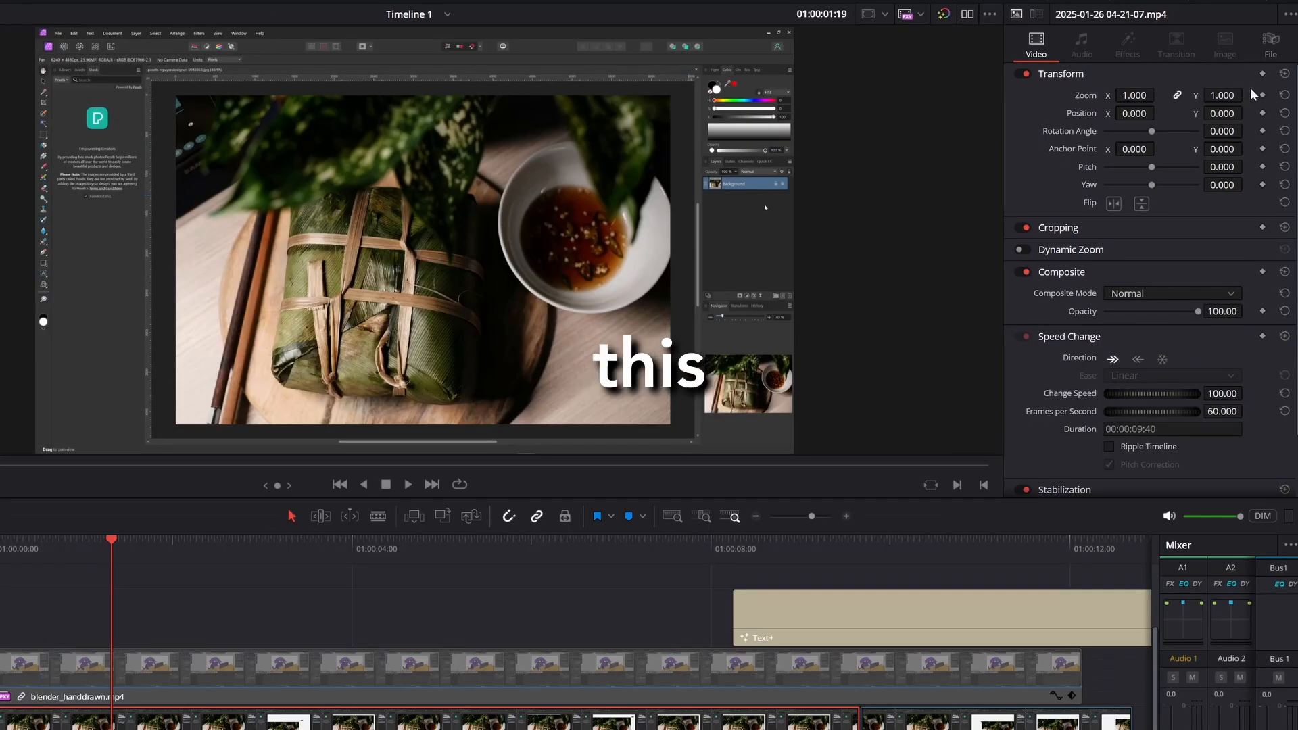
# Keyframe the first Video 1 clip's zoom at 01:00:01:19, set it to 0.000 at 01:00:00:00, and play back the animation.
pyautogui.click(1261, 95)
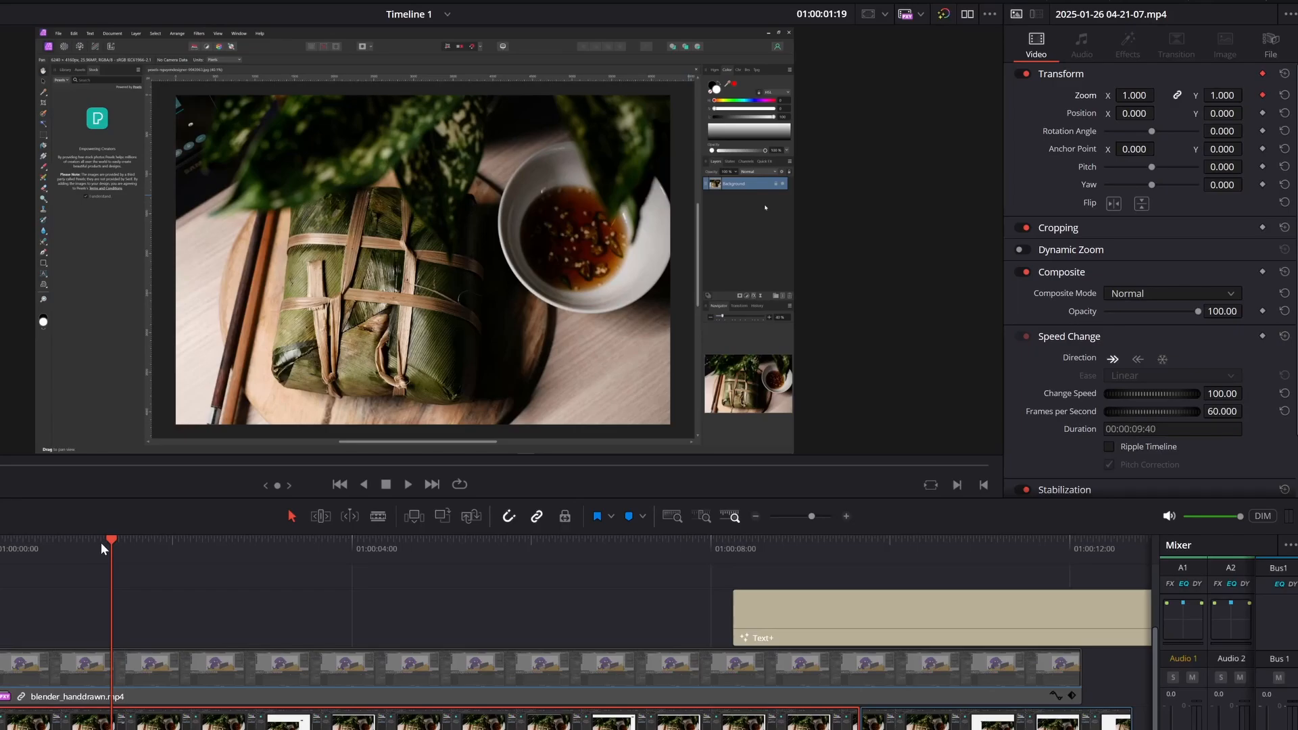
pyautogui.moveTo(110, 541); pyautogui.dragTo(1, 545)
pyautogui.moveTo(1217, 96); pyautogui.dragTo(1142, 96)
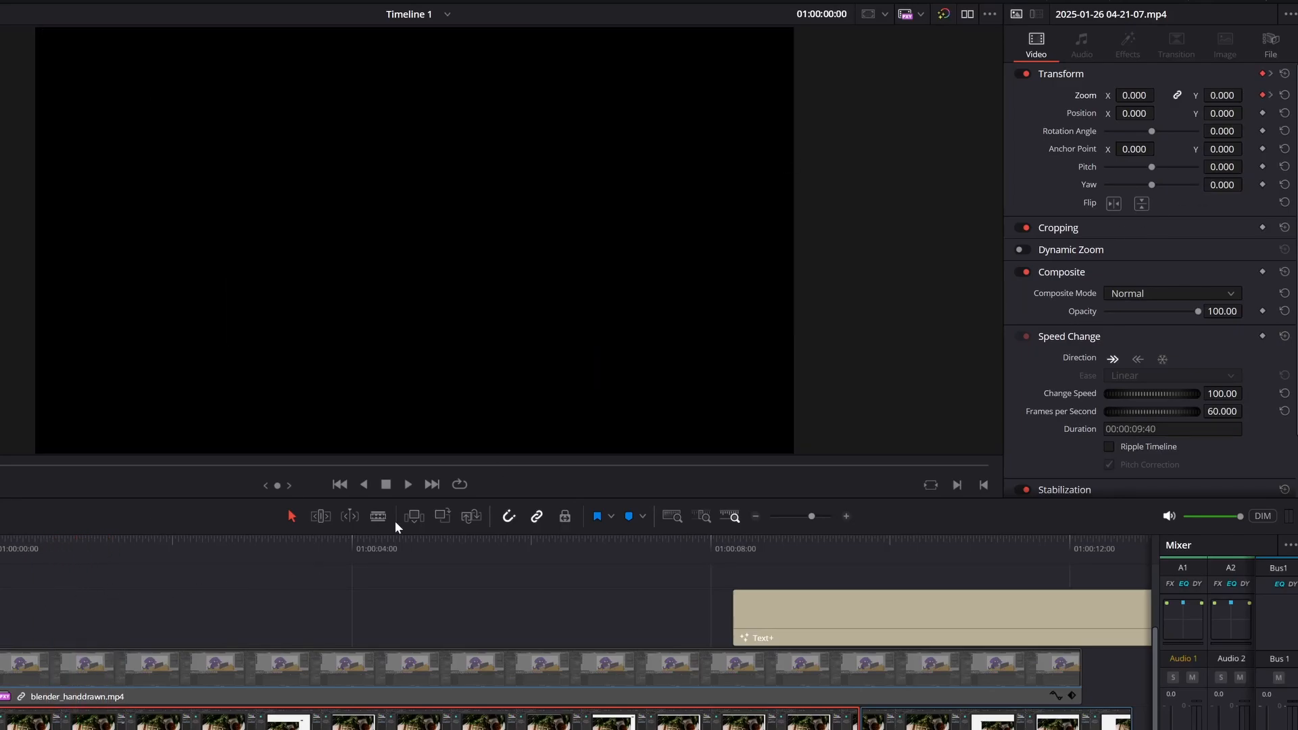
pyautogui.click(408, 484)
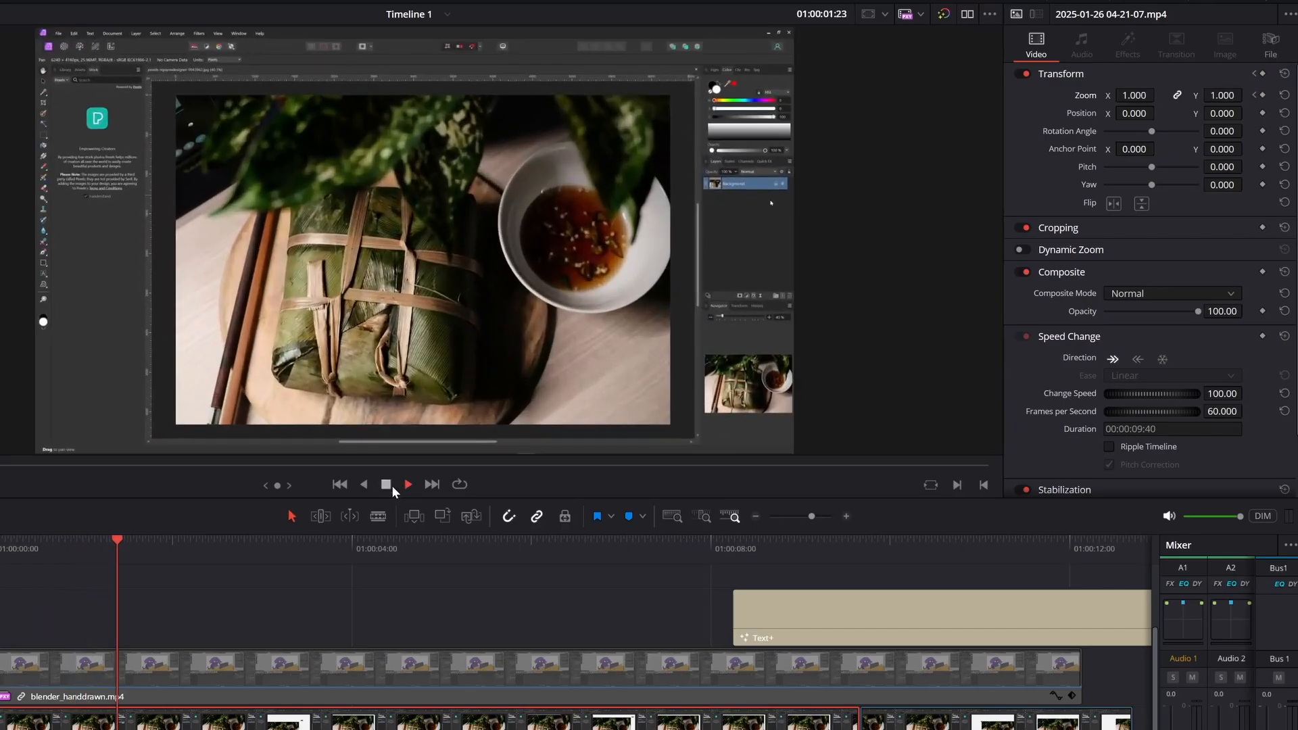
pyautogui.click(386, 485)
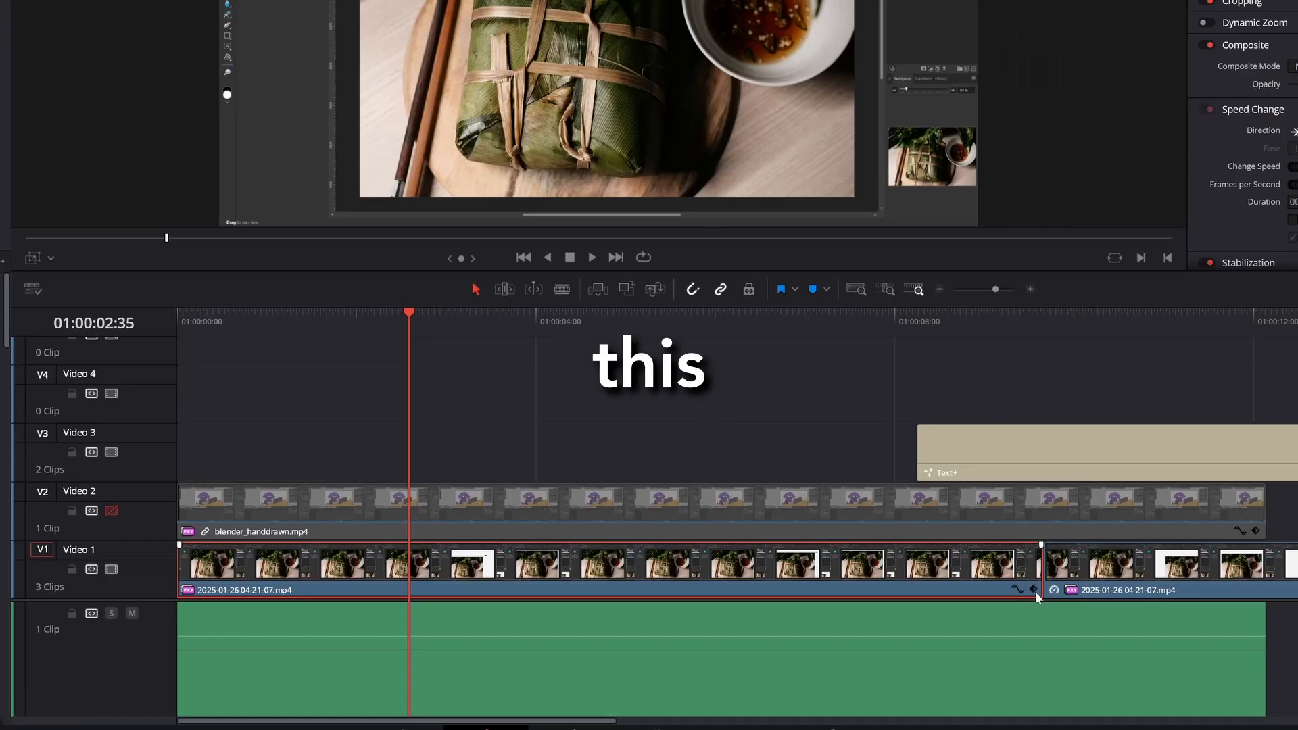
# Show the first Video 1 clip's keyframes, move the second zoom keyframe to 01:00:00:55, and scrub through the animation.
pyautogui.click(259, 320)
pyautogui.moveTo(295, 594); pyautogui.dragTo(259, 595)
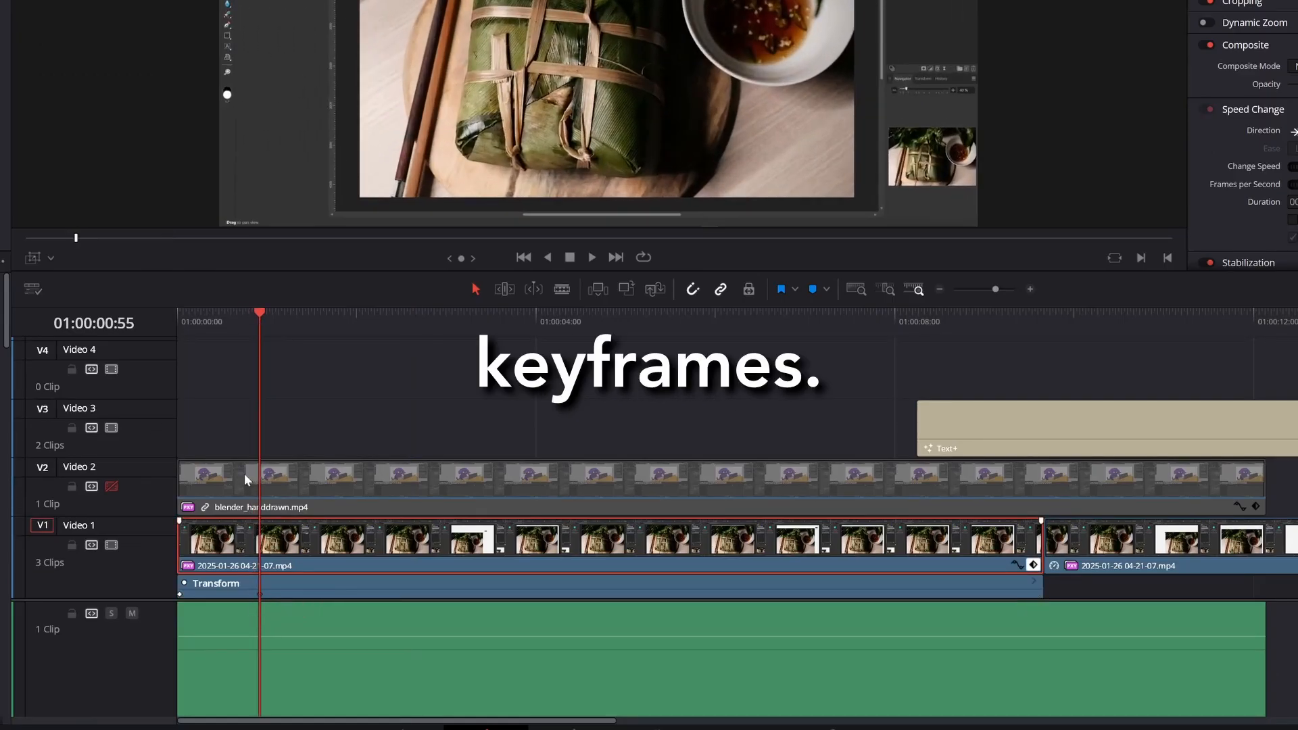
pyautogui.moveTo(219, 323); pyautogui.dragTo(171, 341)
pyautogui.moveTo(170, 342); pyautogui.dragTo(238, 341)
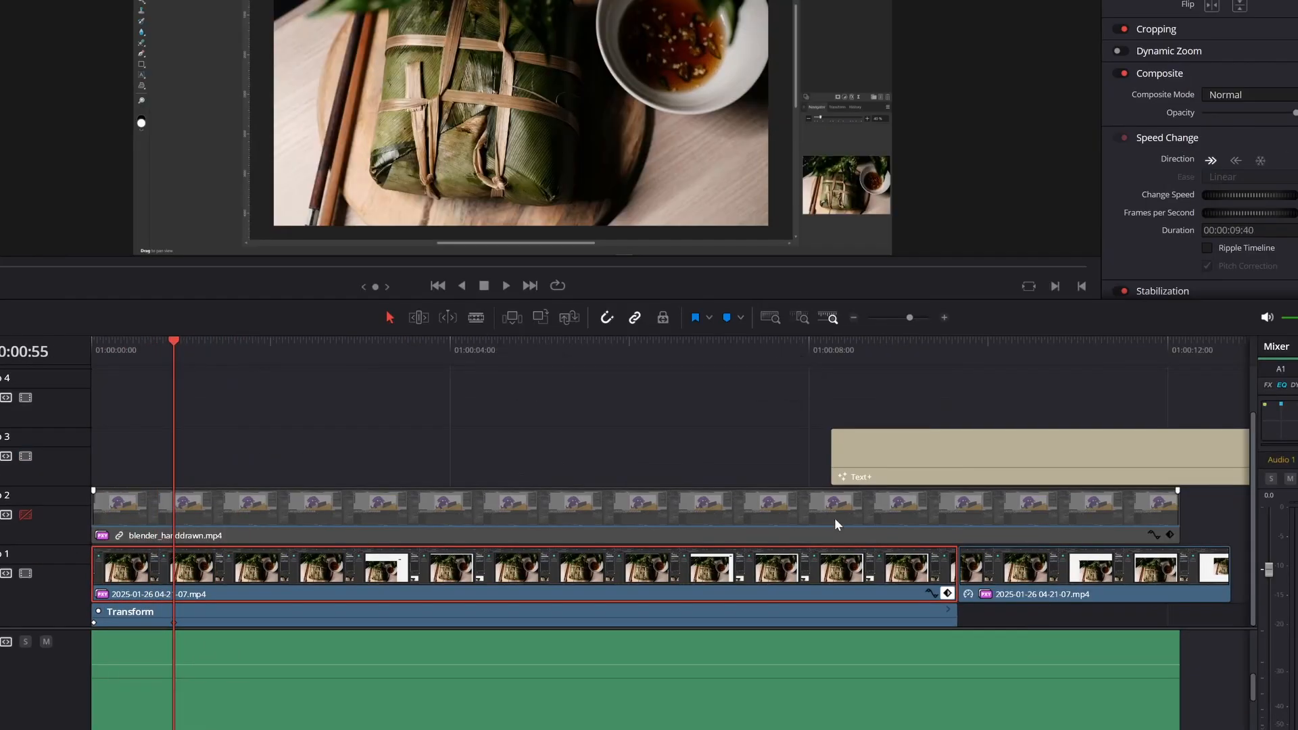
# Ease both keyframes on the first Video 1 clip's Zoom X curve, raise the end handle so it overshoots, and play it back.
pyautogui.click(931, 593)
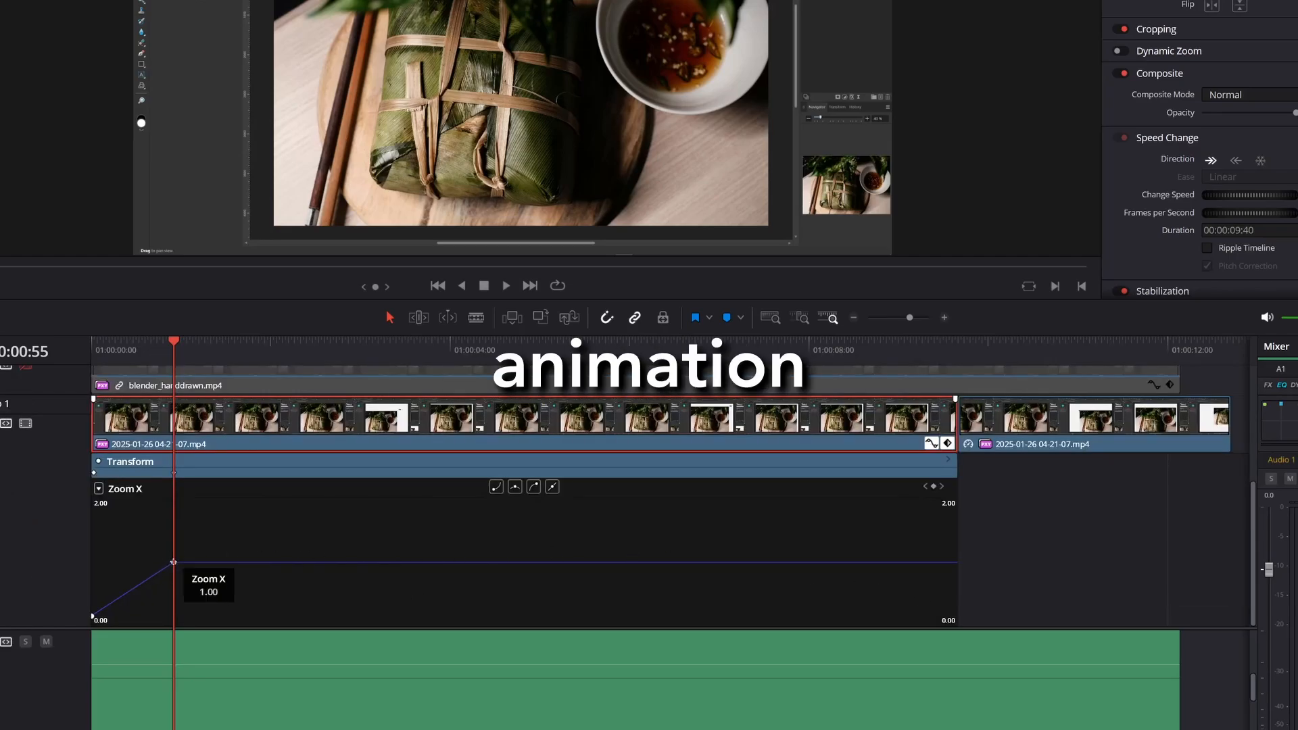
pyautogui.click(173, 562)
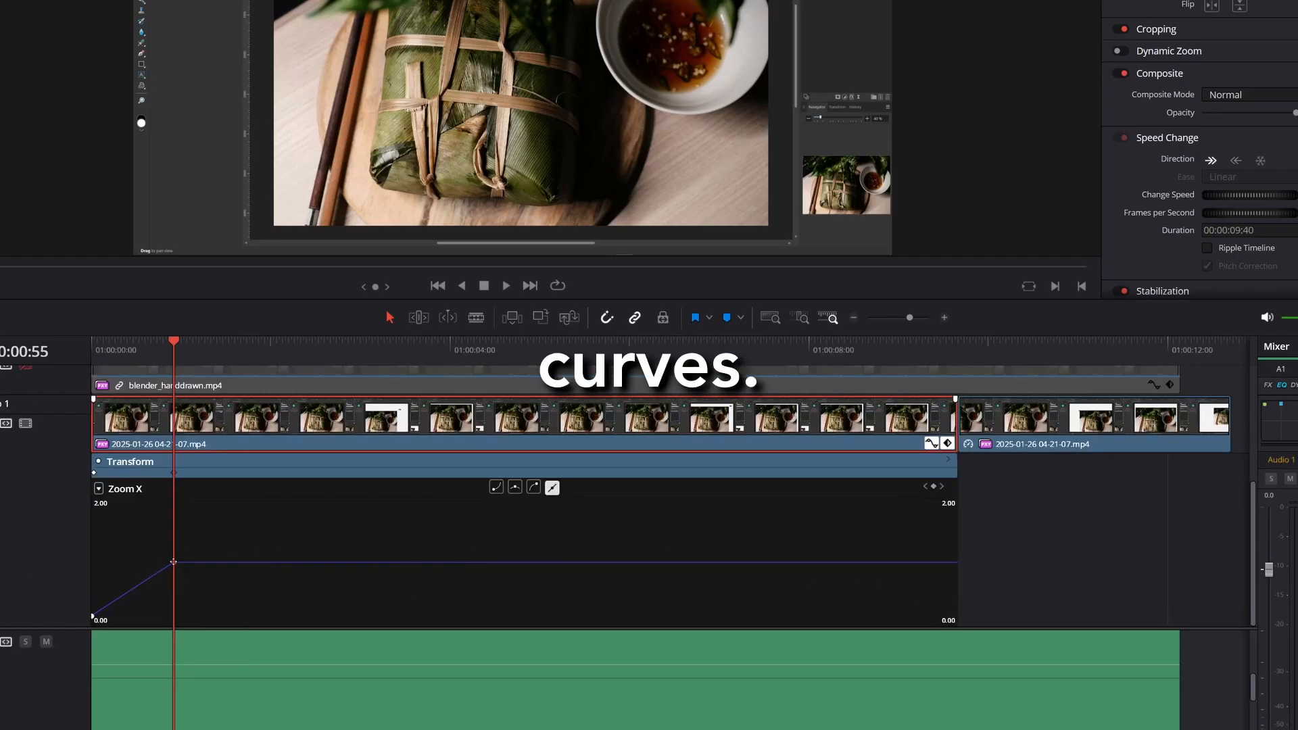
pyautogui.click(534, 488)
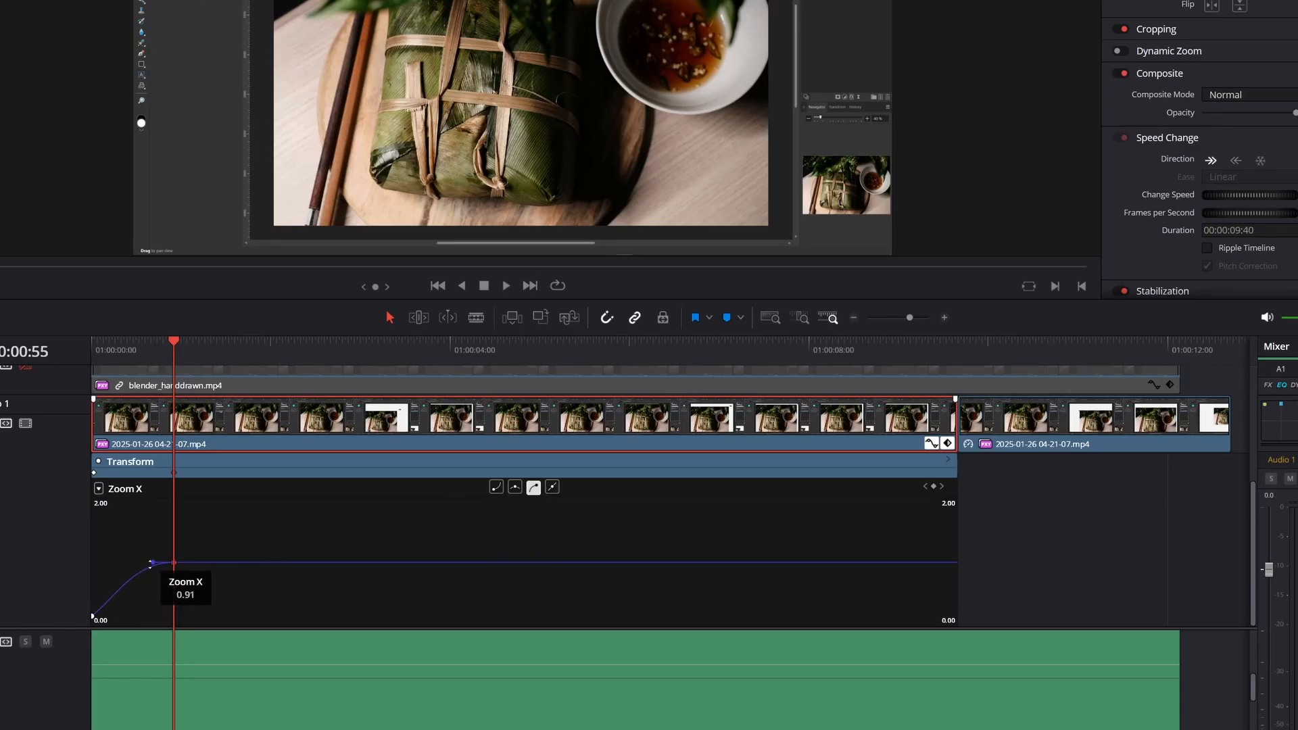
pyautogui.click(93, 616)
pyautogui.moveTo(154, 562); pyautogui.dragTo(155, 549)
pyautogui.press('space')
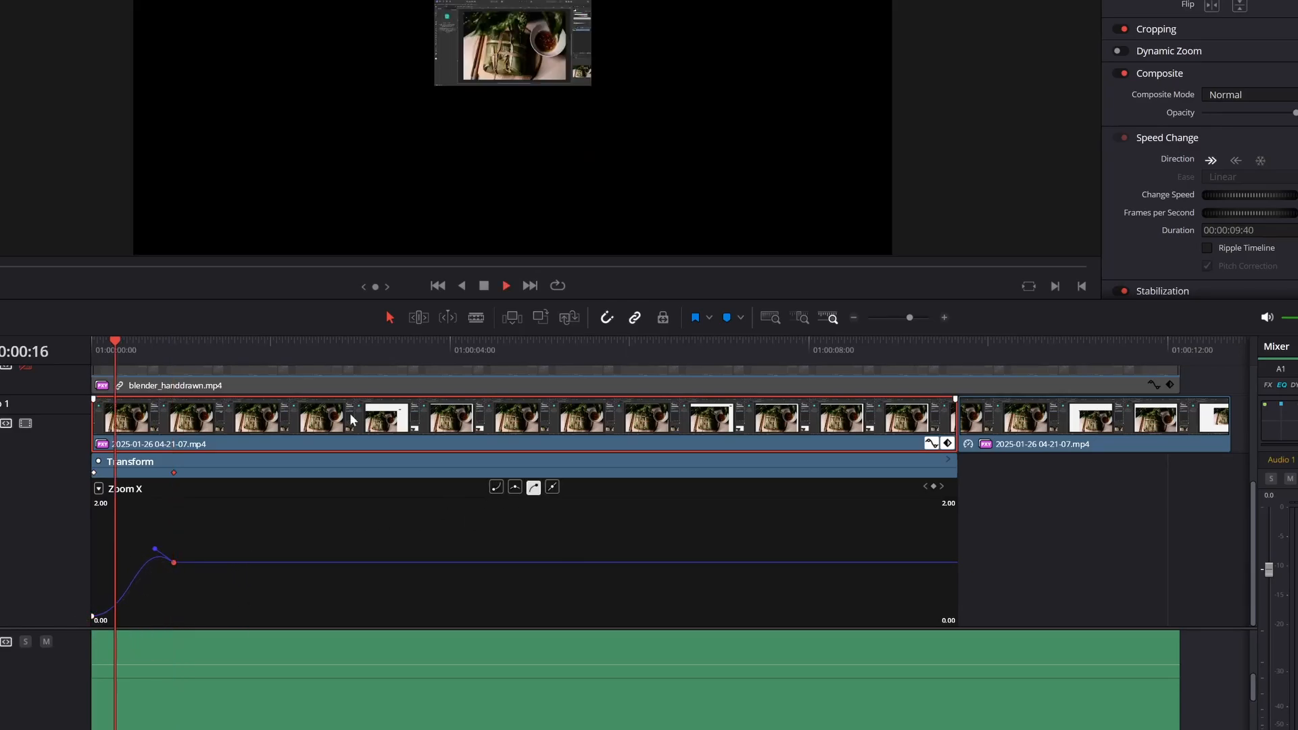
pyautogui.press('space')
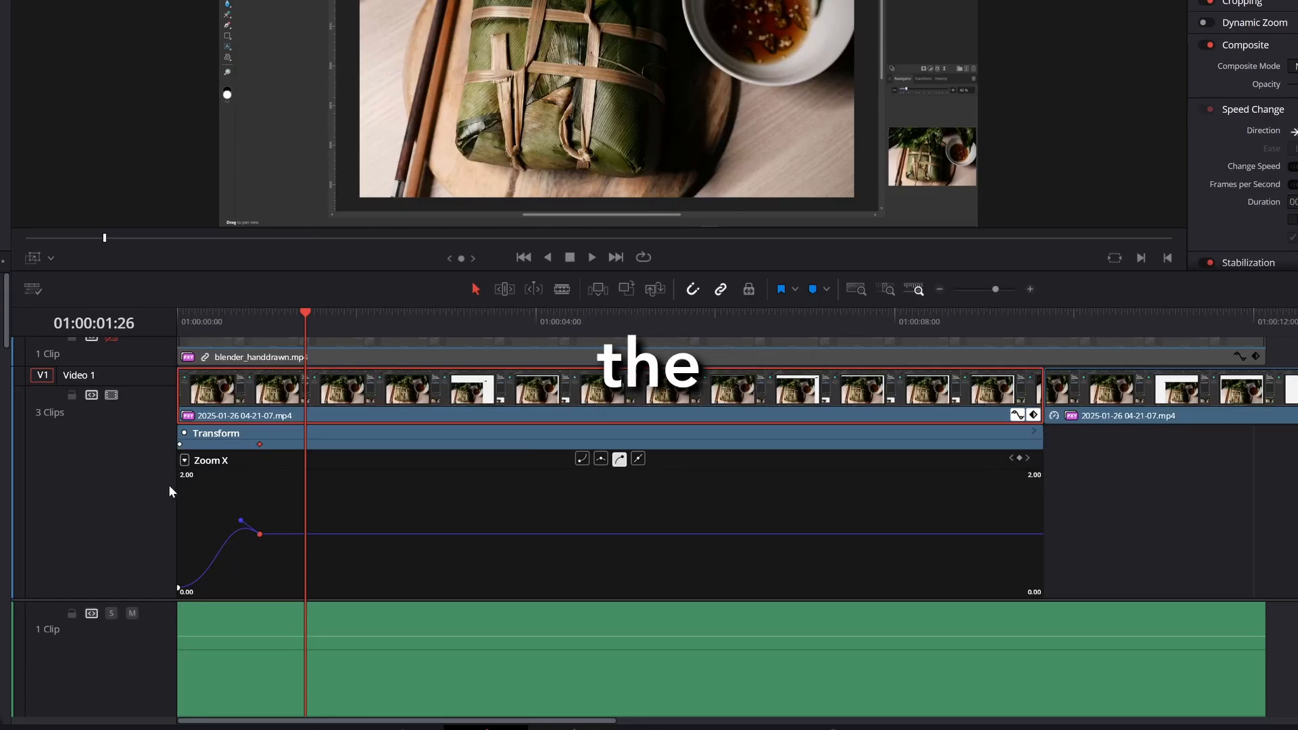
# Look through the parameters that can be shown in the first Video 1 clip's curve editor.
pyautogui.click(185, 459)
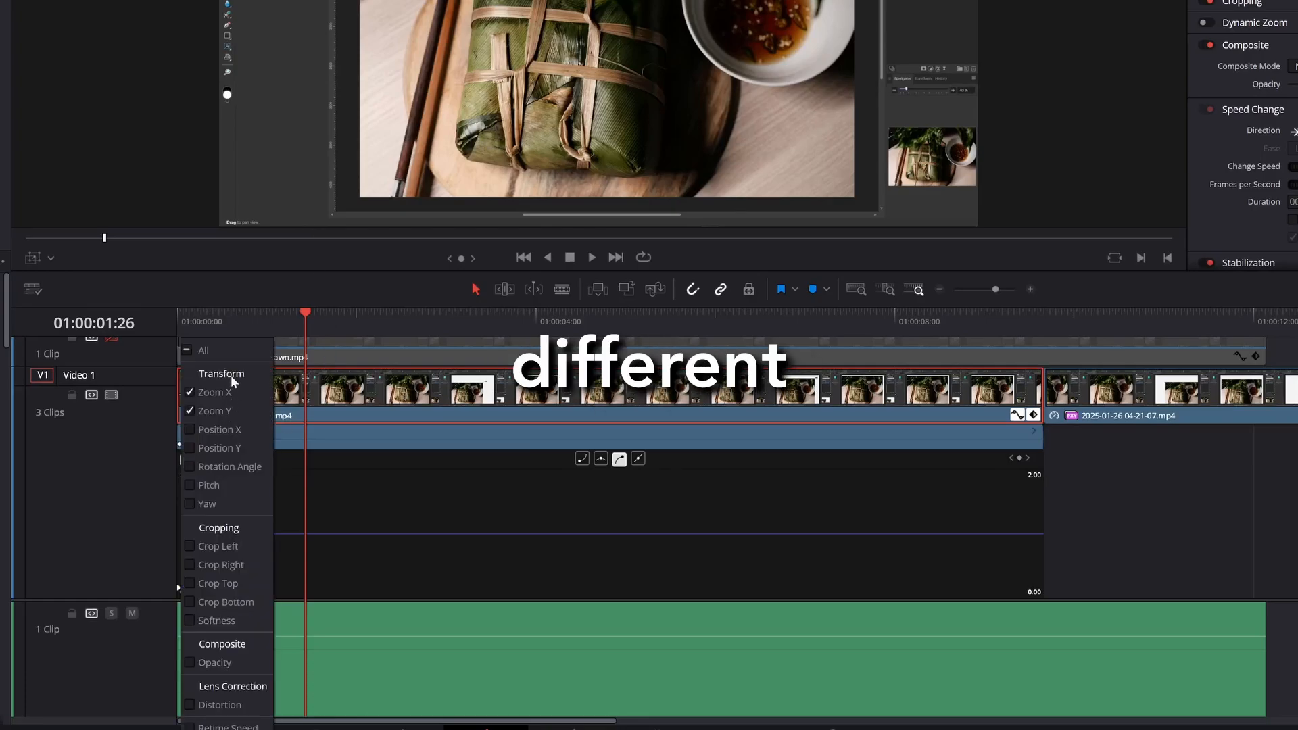
pyautogui.click(190, 430)
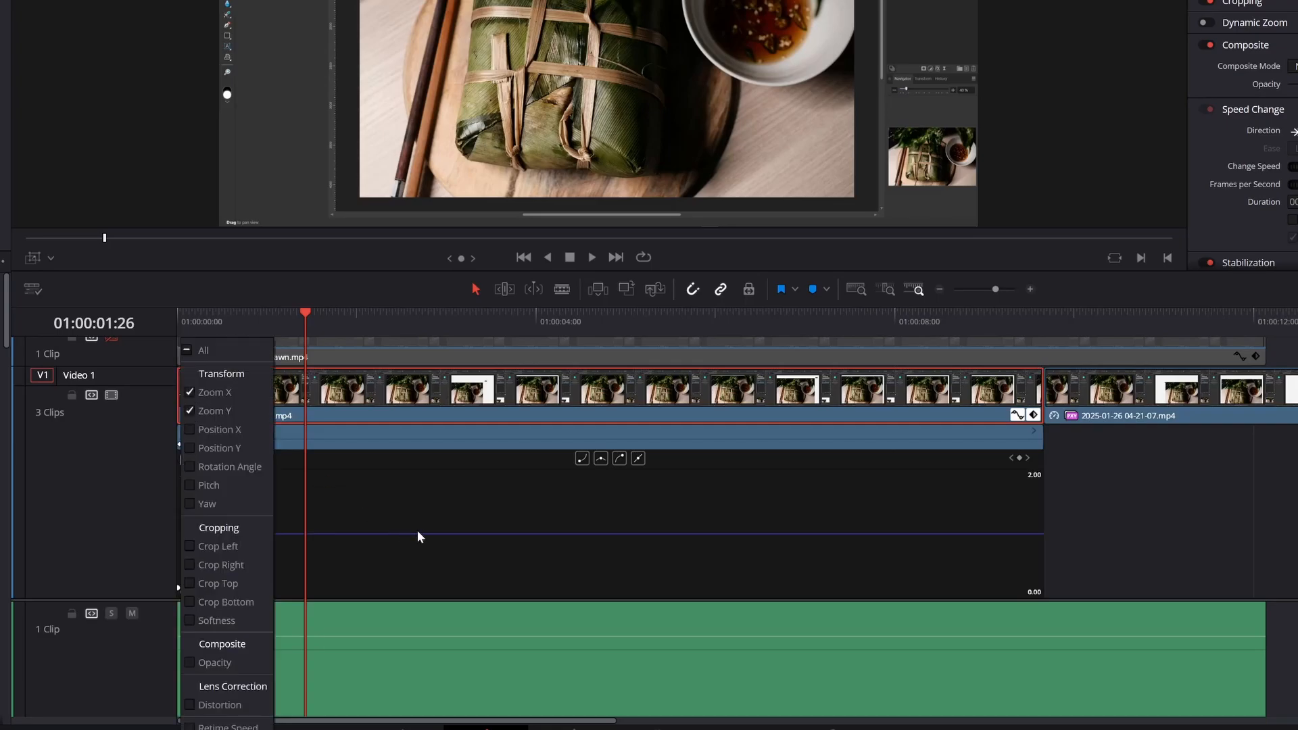
pyautogui.click(389, 516)
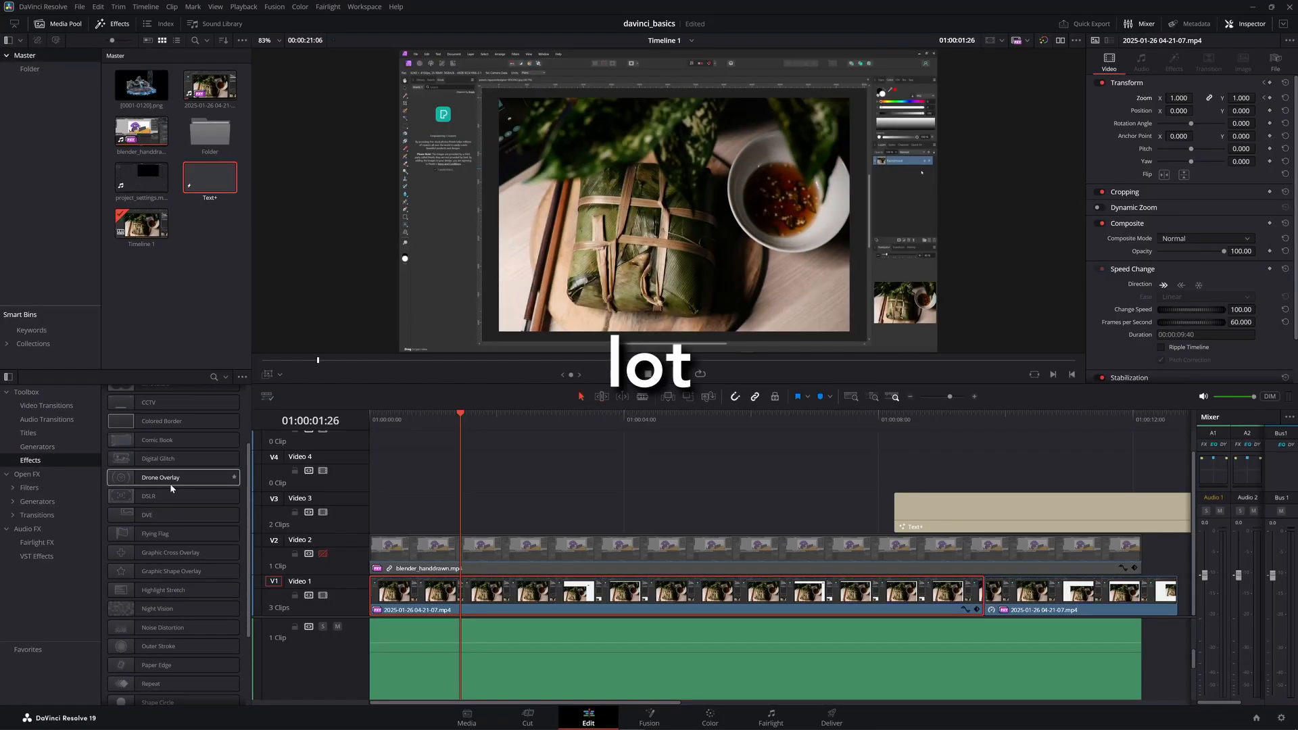
# Browse the Toolbox effects and Open FX filters, and apply Glow to the first Video 1 clip.
pyautogui.scroll(-3, 149, 541)
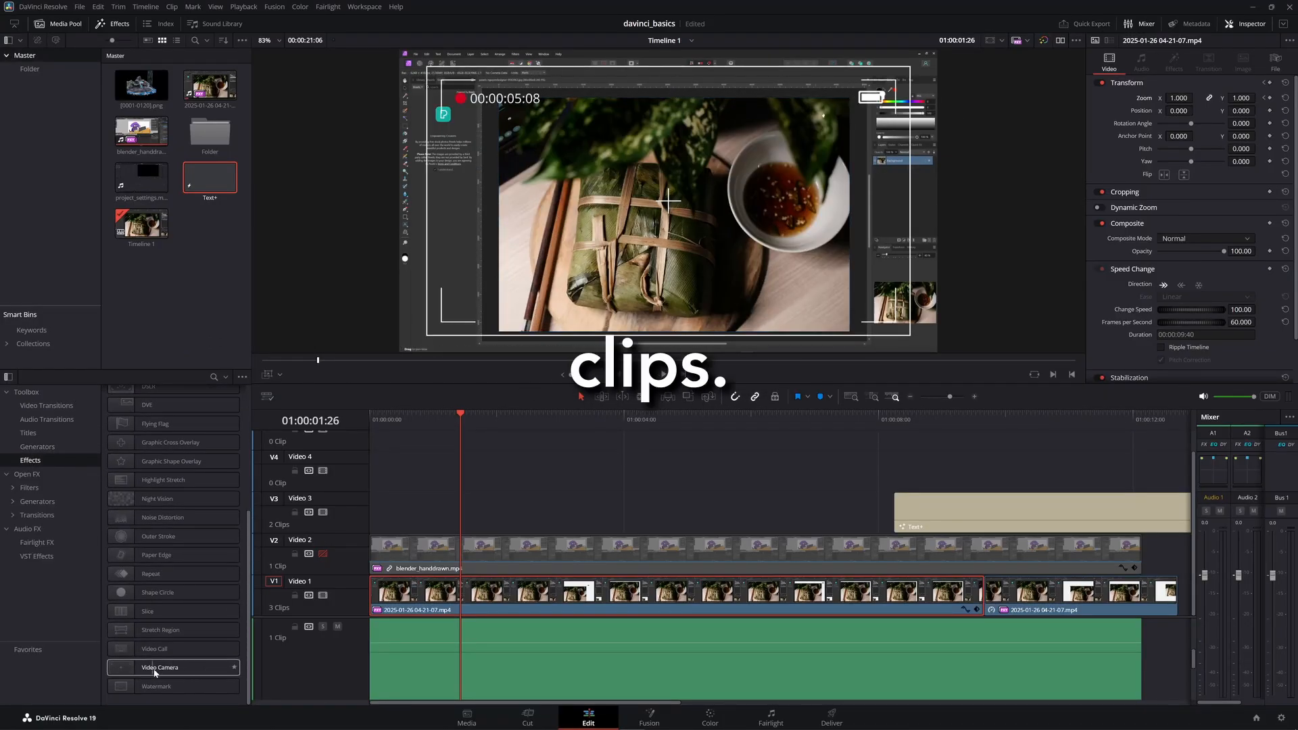
pyautogui.click(31, 487)
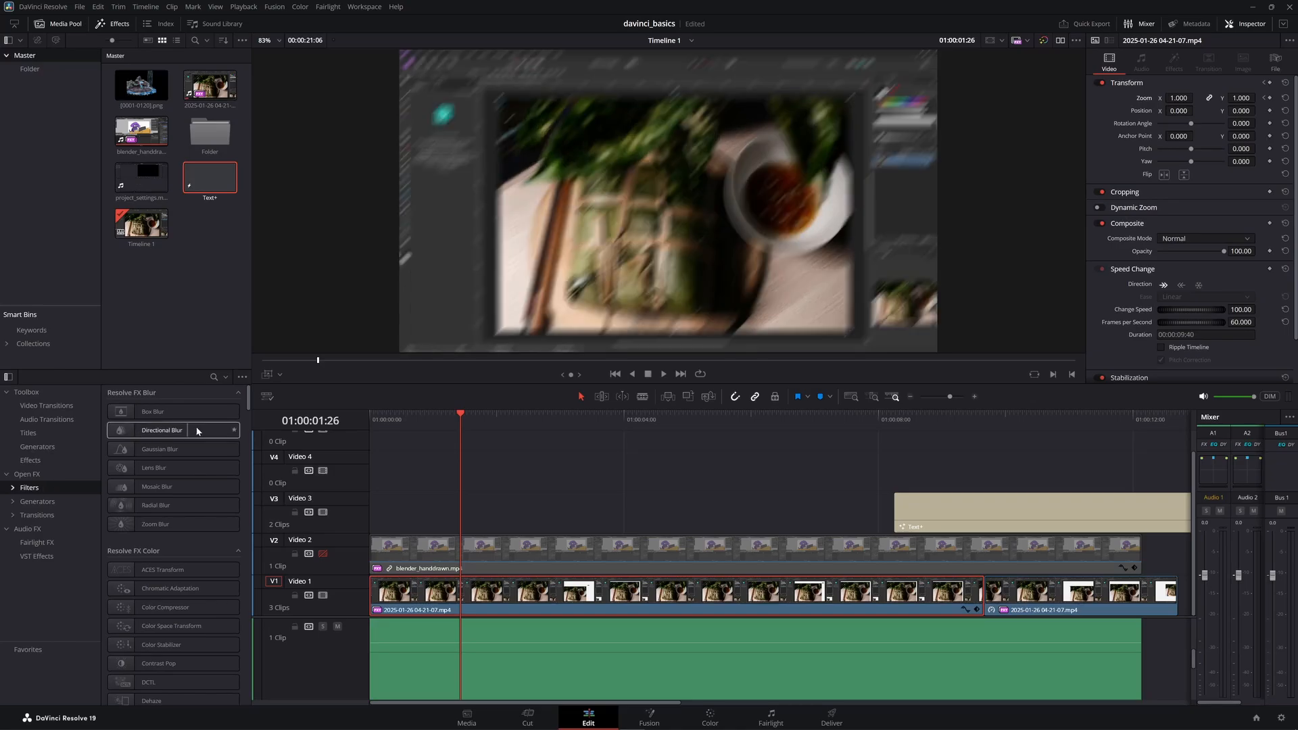
pyautogui.scroll(-3, 171, 554)
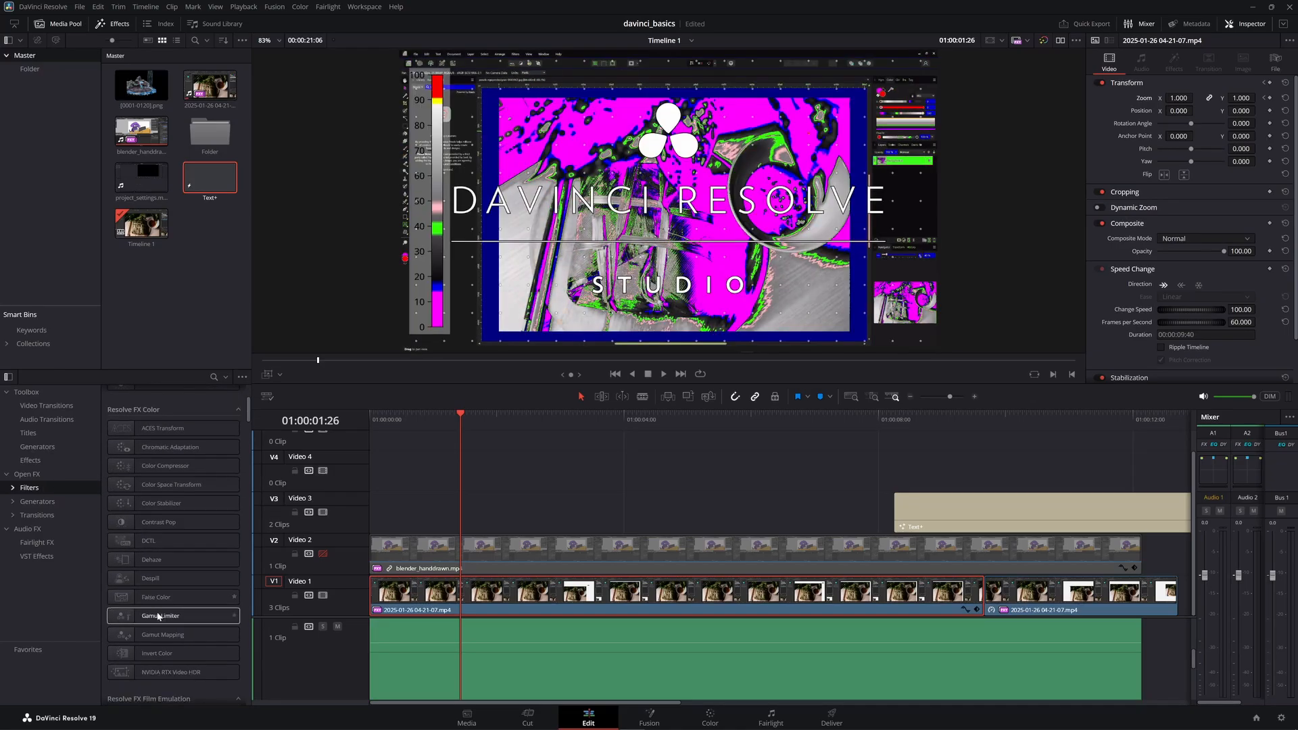
pyautogui.scroll(-4, 177, 642)
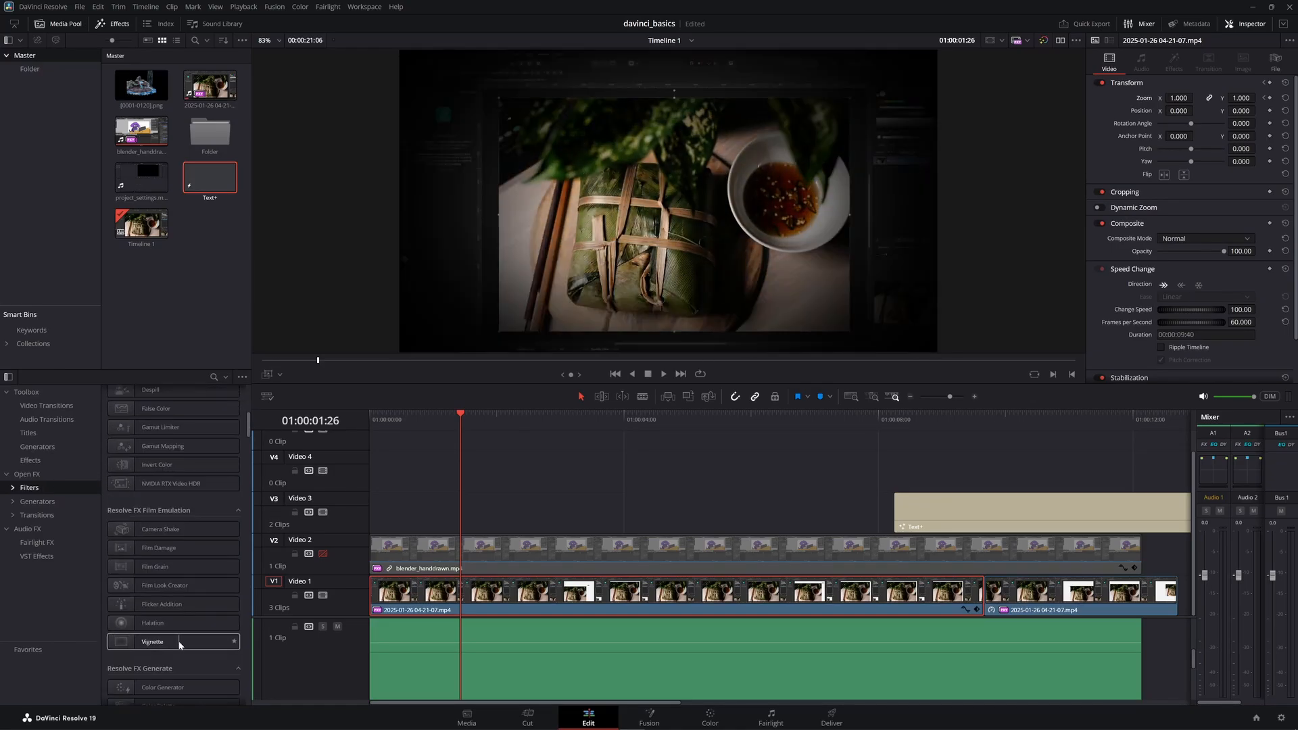
pyautogui.scroll(-5, 177, 642)
pyautogui.doubleClick(174, 514)
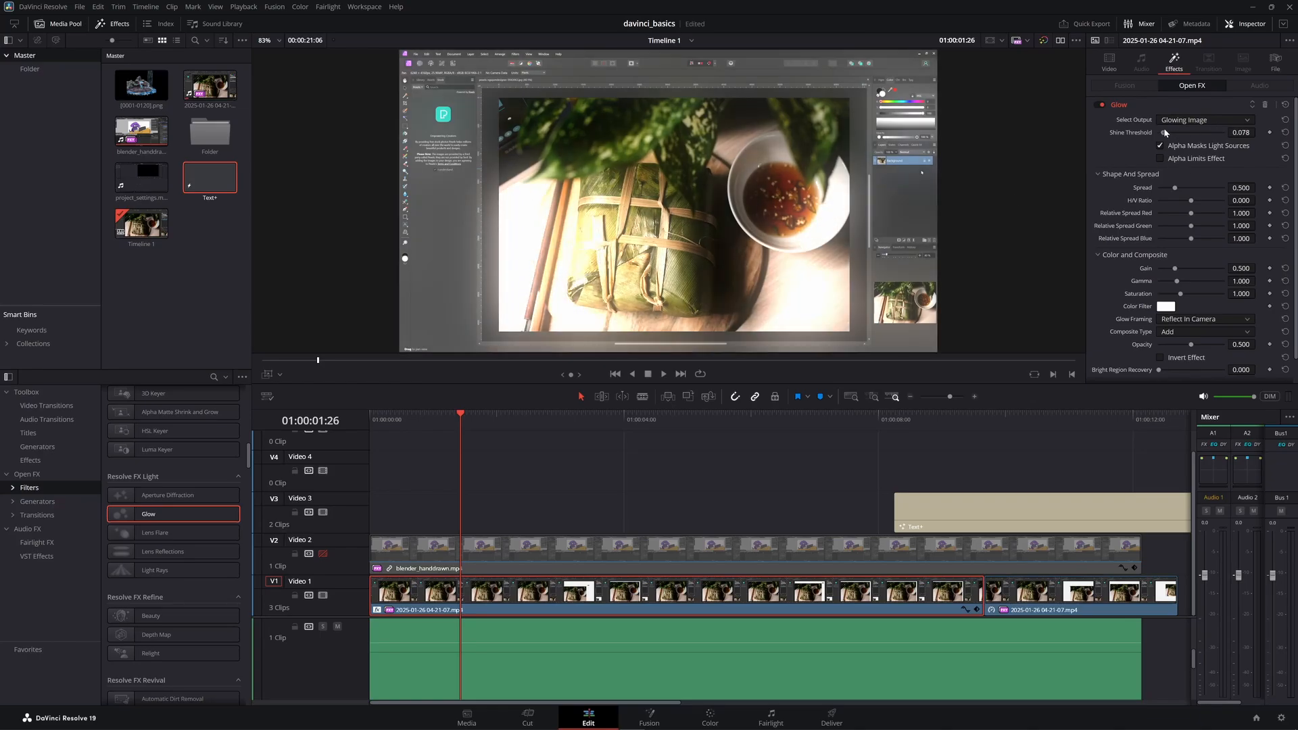
# Set the Glow effect's shine threshold to 0.178, spread to 0.574 and gain to 1.442.
pyautogui.moveTo(1164, 132); pyautogui.dragTo(1170, 132)
pyautogui.moveTo(1175, 188)
pyautogui.mouseDown()
pyautogui.moveTo(1189, 187)
pyautogui.moveTo(1177, 188)
pyautogui.mouseUp()
pyautogui.moveTo(1175, 269); pyautogui.dragTo(1206, 269)
# Try a bright green Solid Color generator on Video 3 above the first clip, and delete it.
pyautogui.click(40, 447)
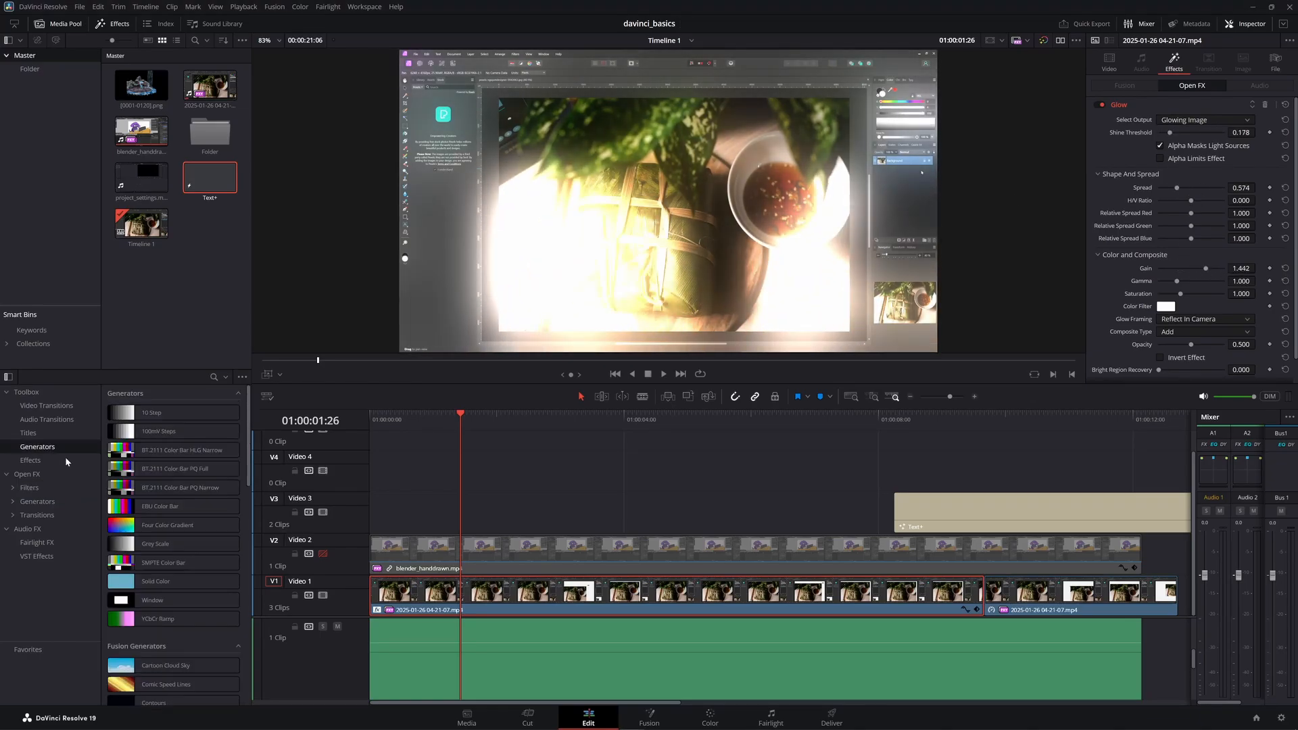
pyautogui.moveTo(156, 581); pyautogui.dragTo(534, 511)
pyautogui.click(1166, 120)
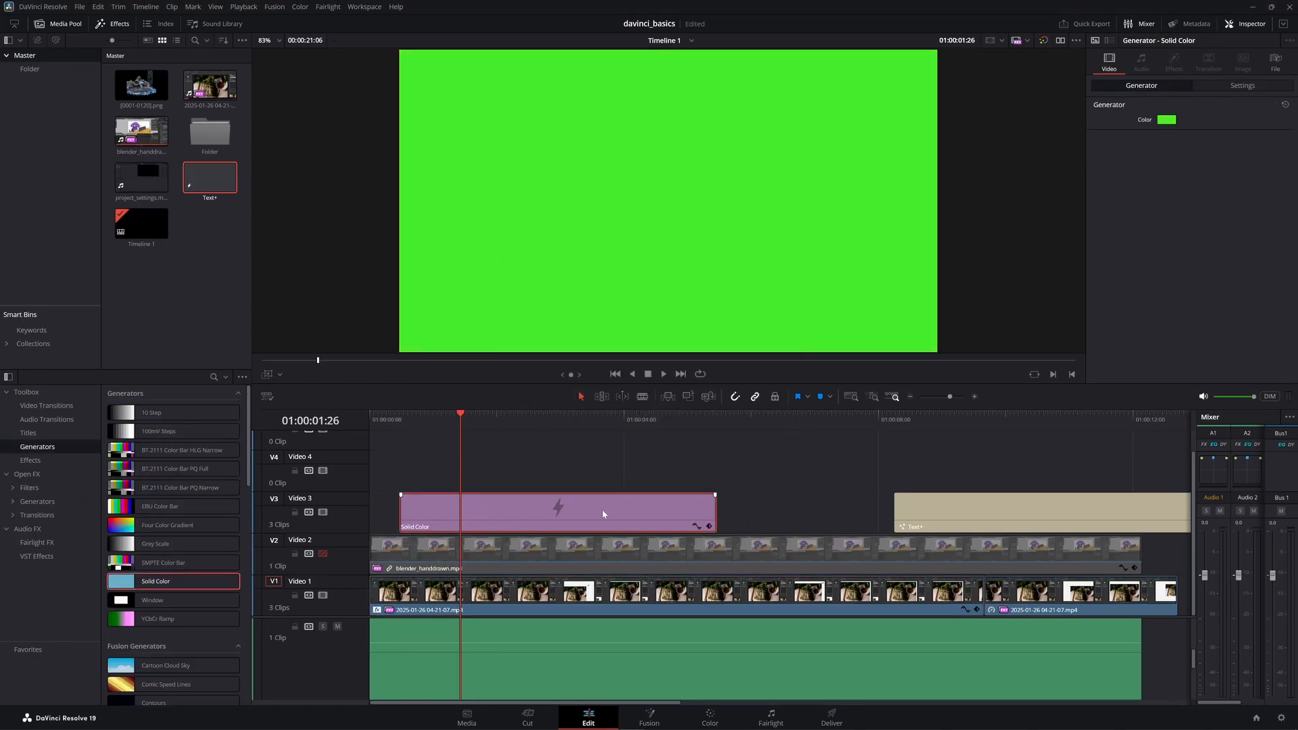
pyautogui.press('Delete')
# Place a Contours generator on Video 3 above the first clip and step through its versions to version 4.
pyautogui.scroll(-3, 172, 595)
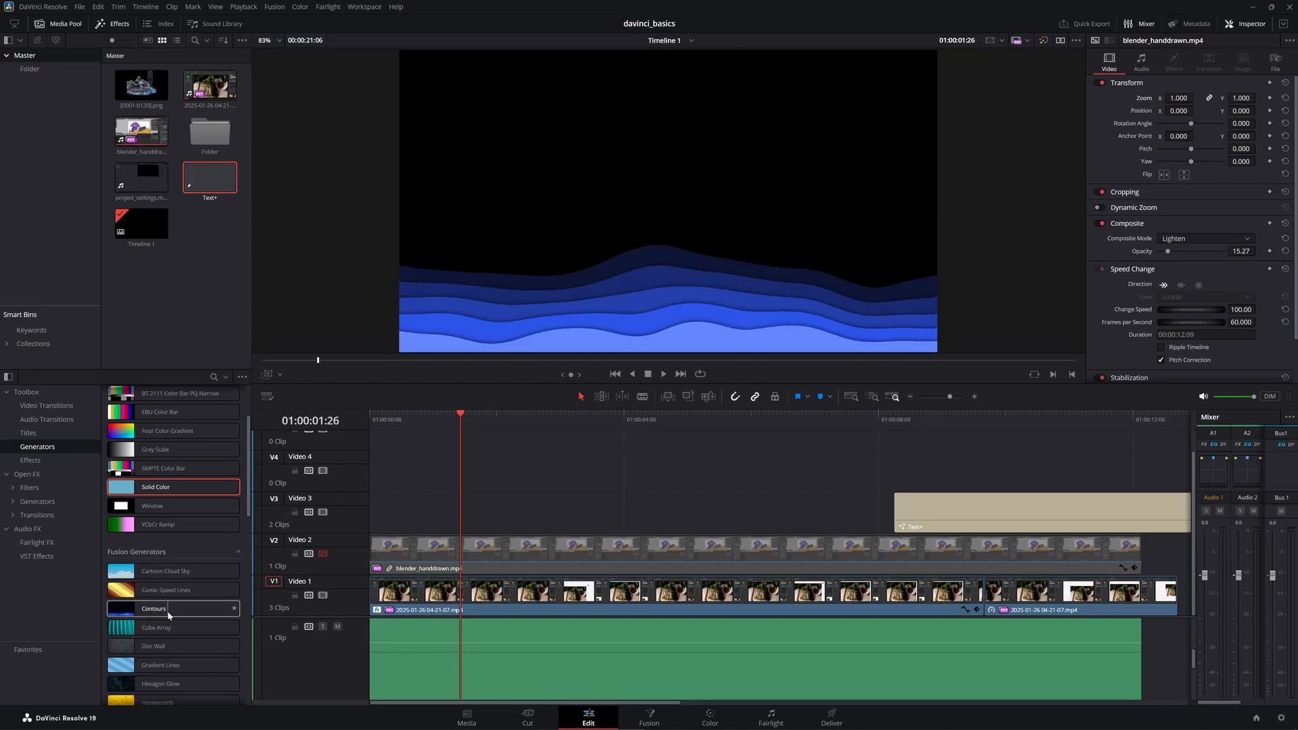
pyautogui.moveTo(154, 608); pyautogui.dragTo(433, 512)
pyautogui.click(1197, 121)
pyautogui.click(1210, 121)
pyautogui.click(1223, 121)
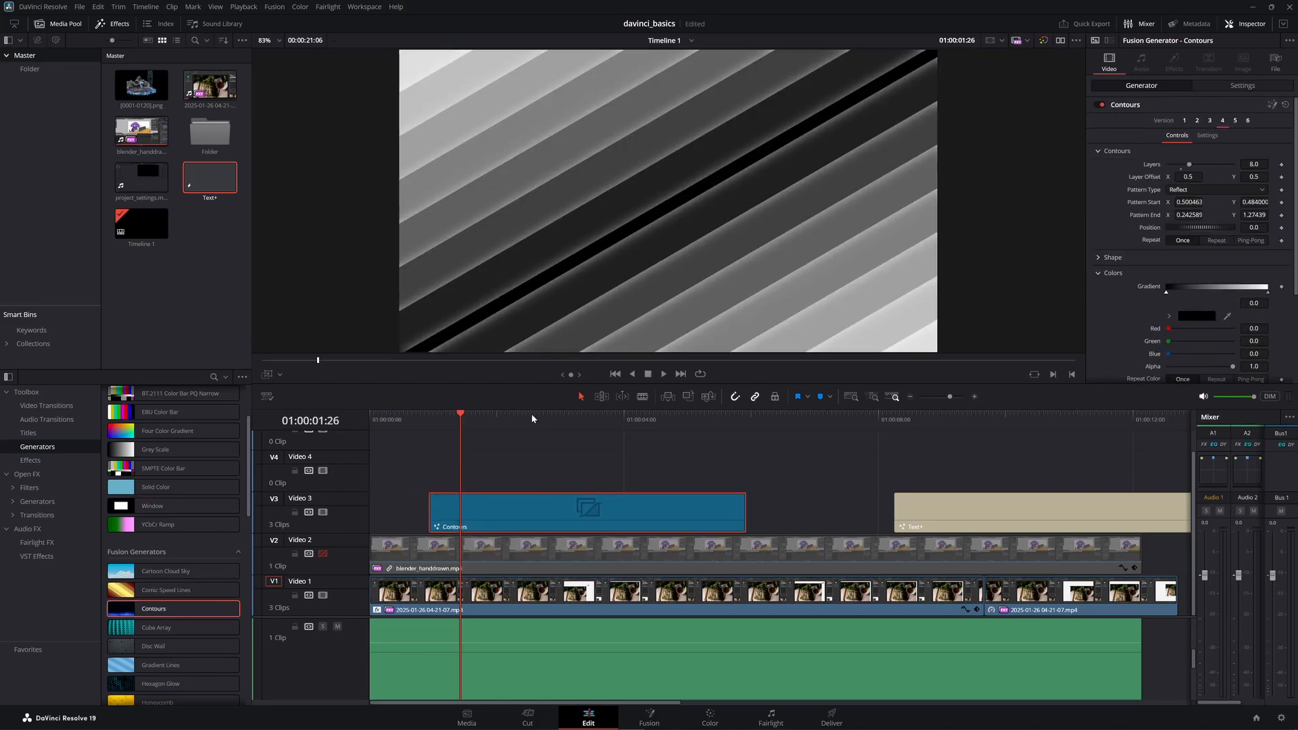
# Recolour the Contours generator with red 0.268 and blue 0.449, using 8.27 layers and shape degree 0.83, detail 0.94 and scale 6.46.
pyautogui.moveTo(534, 418); pyautogui.dragTo(576, 417)
pyautogui.moveTo(1189, 165)
pyautogui.mouseDown()
pyautogui.moveTo(1208, 165)
pyautogui.moveTo(1189, 165)
pyautogui.mouseUp()
pyautogui.moveTo(1168, 328); pyautogui.dragTo(1185, 329)
pyautogui.moveTo(1169, 353); pyautogui.dragTo(1197, 353)
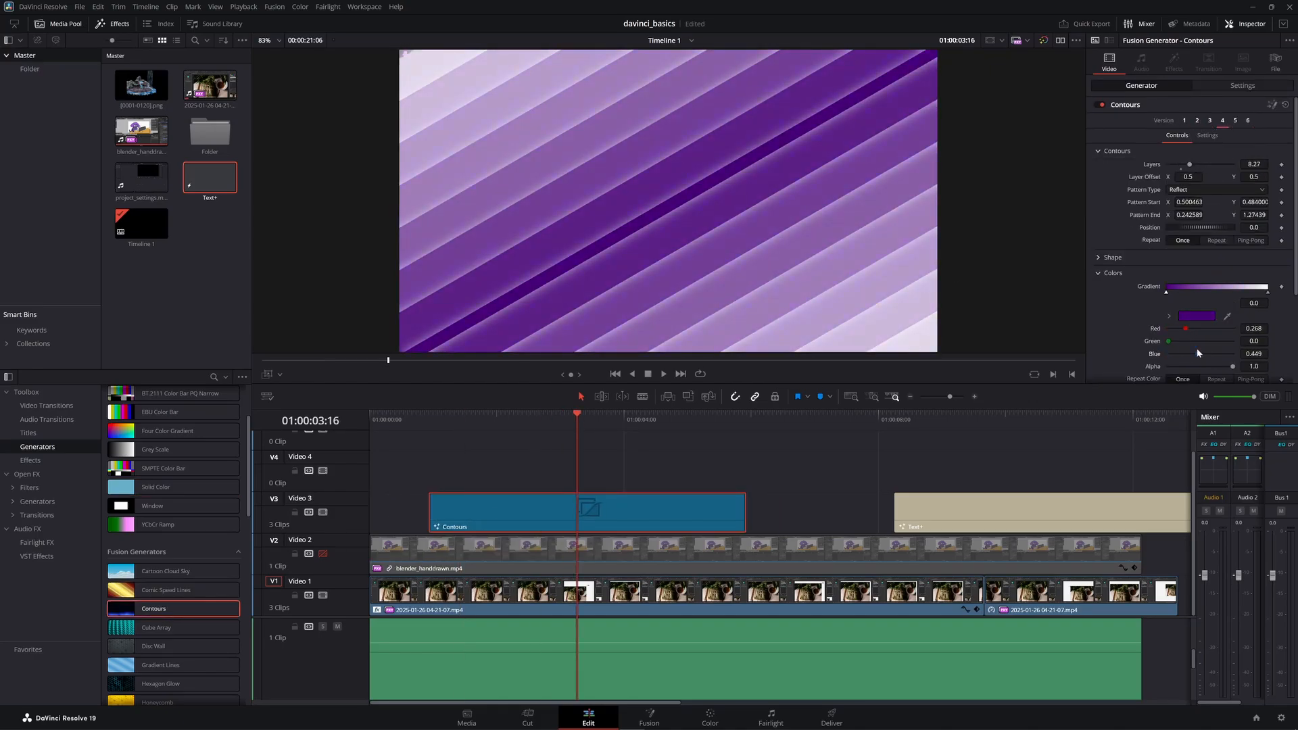
pyautogui.click(1098, 257)
pyautogui.moveTo(1180, 271); pyautogui.dragTo(1198, 272)
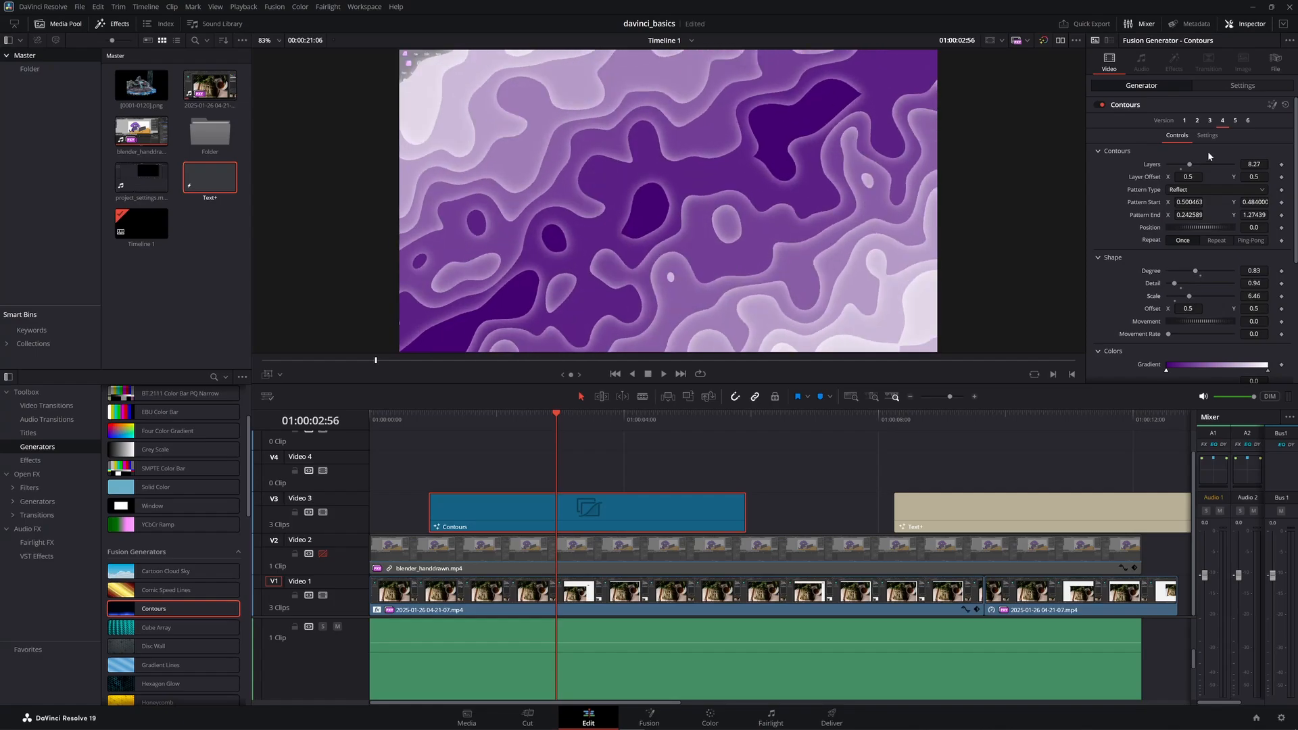
# Switch the Contours generator to version 5 and try another pattern type with different layer and shape values.
pyautogui.click(1235, 120)
pyautogui.click(1215, 190)
pyautogui.click(1190, 220)
pyautogui.moveTo(1176, 164); pyautogui.dragTo(1187, 166)
pyautogui.moveTo(1201, 271); pyautogui.dragTo(1195, 296)
pyautogui.moveTo(1168, 284); pyautogui.dragTo(1187, 284)
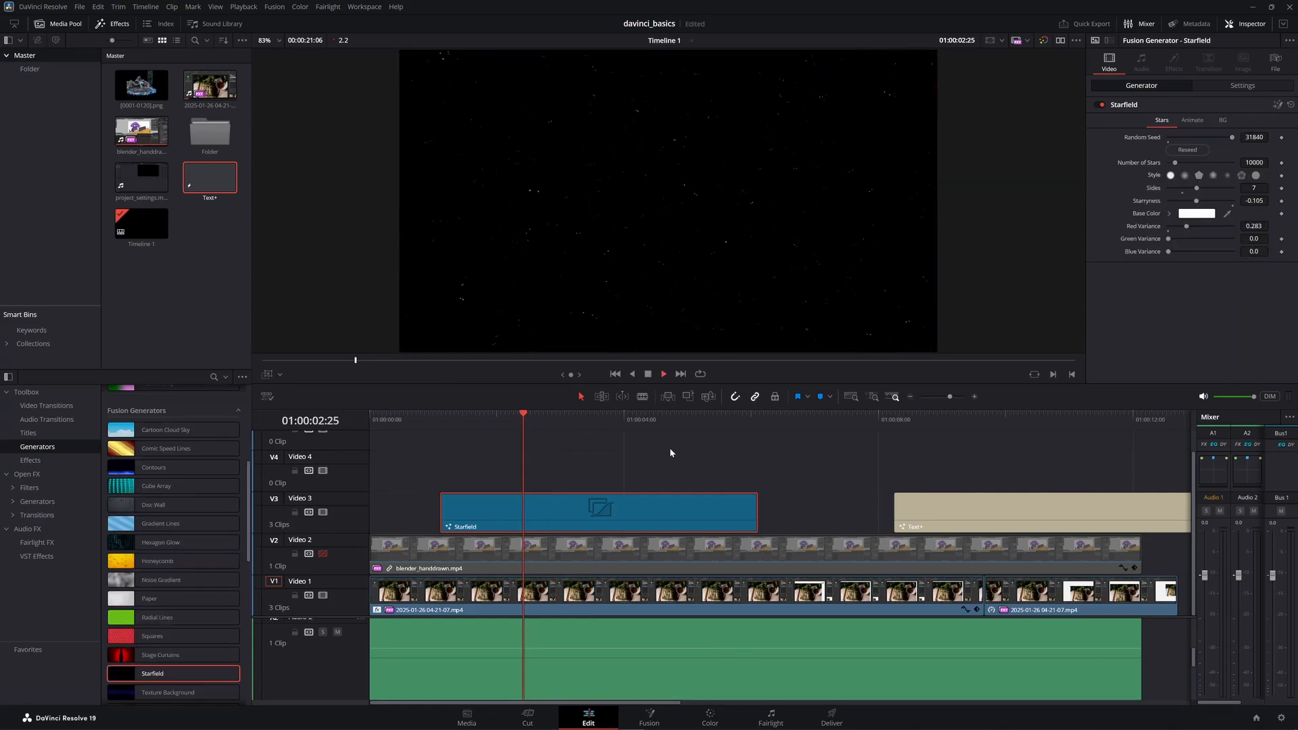
# Try rendering the Starfield generator clip on Video 3 in place.
pyautogui.rightClick(524, 518)
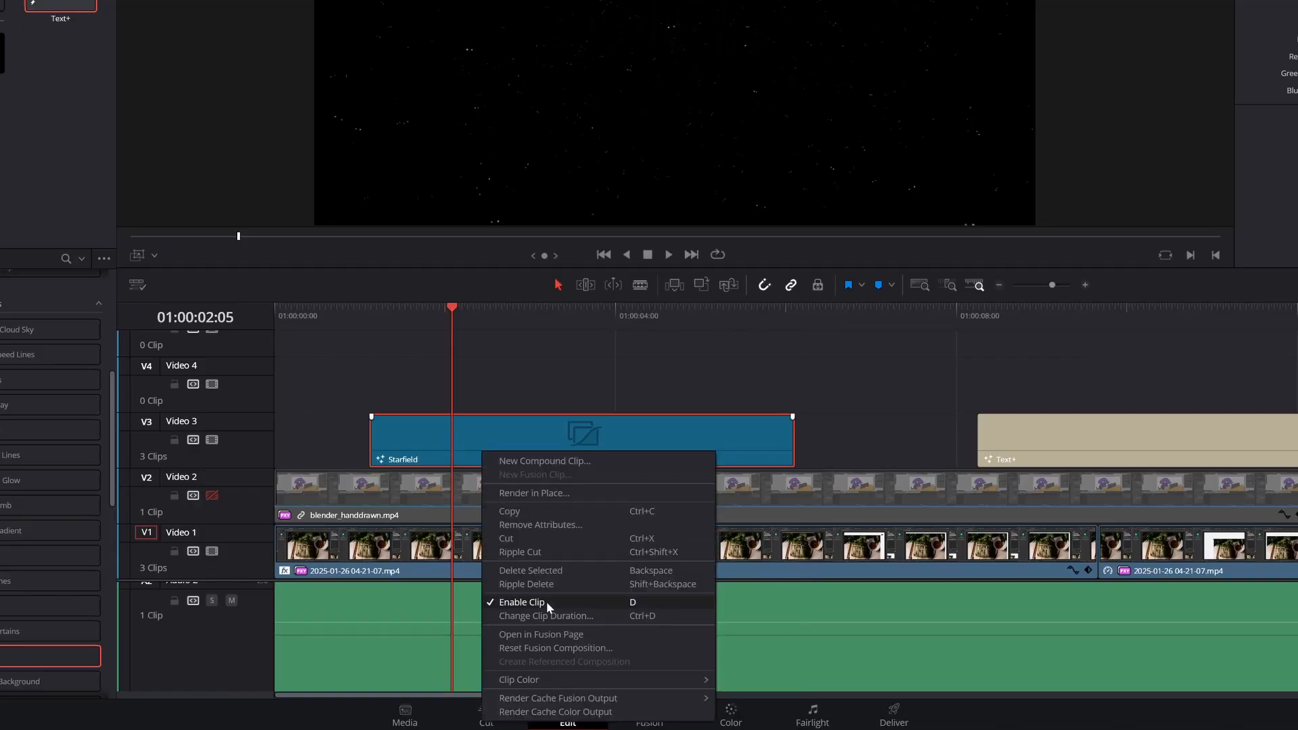
pyautogui.click(557, 494)
pyautogui.click(660, 311)
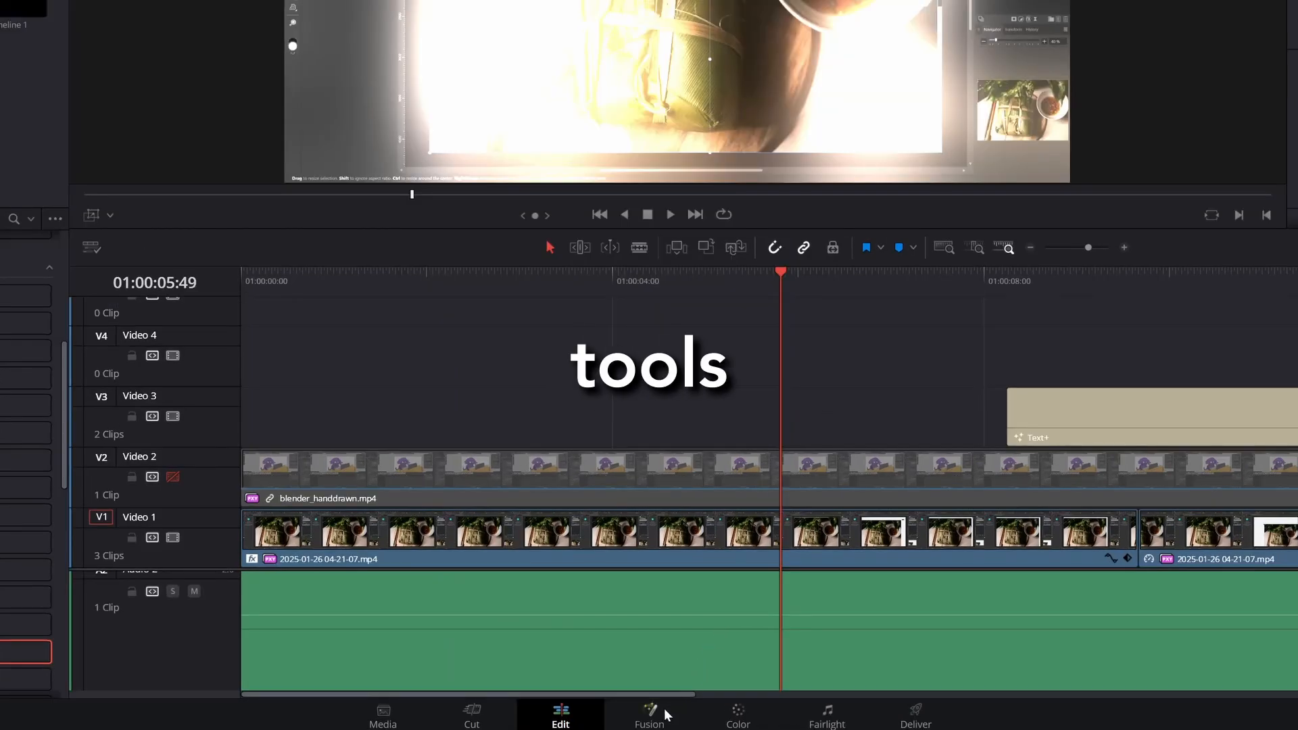
# Open the first Video 1 clip in the Fusion page to see its node graph.
pyautogui.click(664, 715)
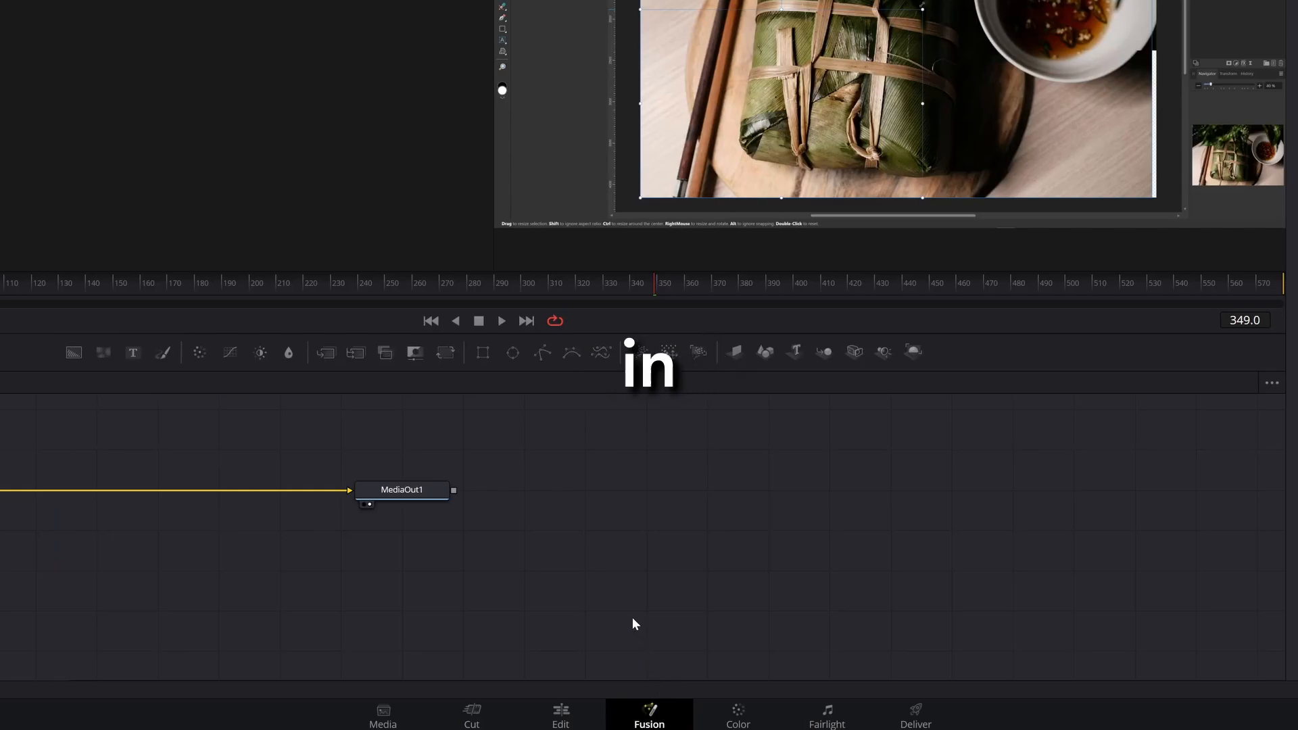
pyautogui.moveTo(192, 545); pyautogui.dragTo(539, 577)
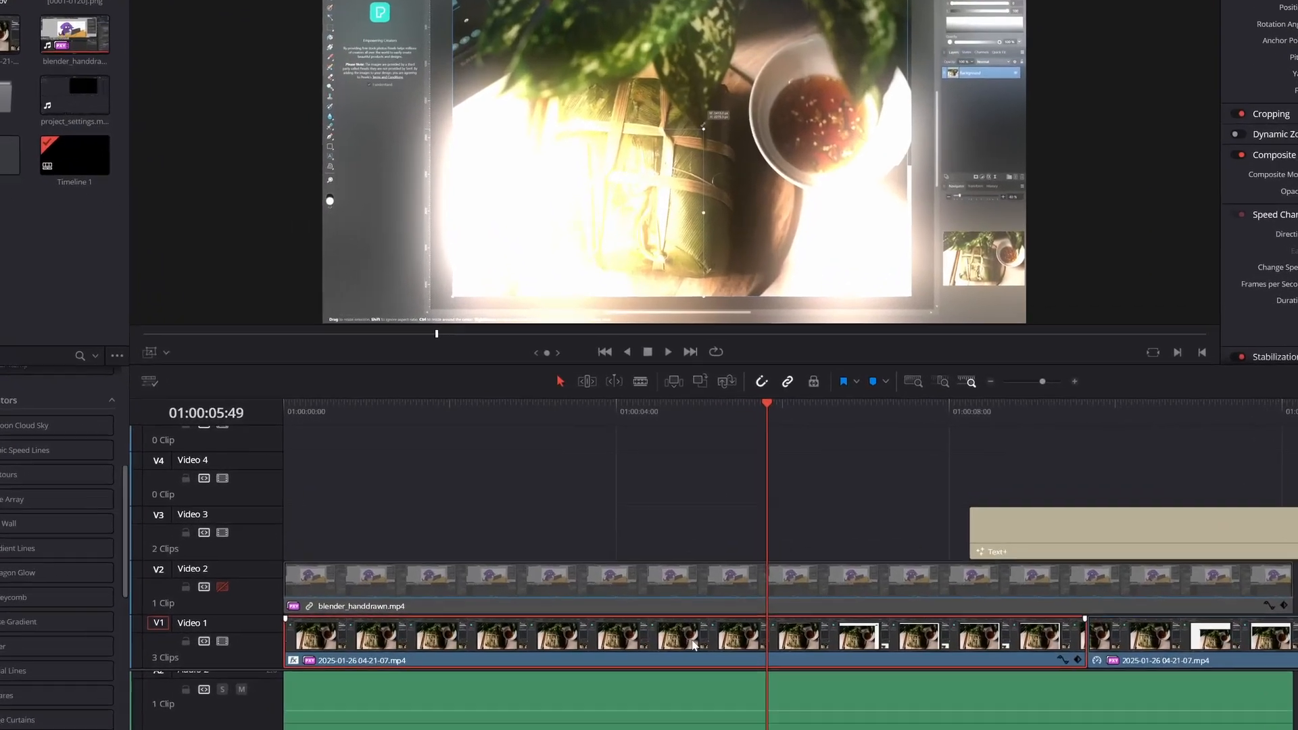
pyautogui.rightClick(693, 645)
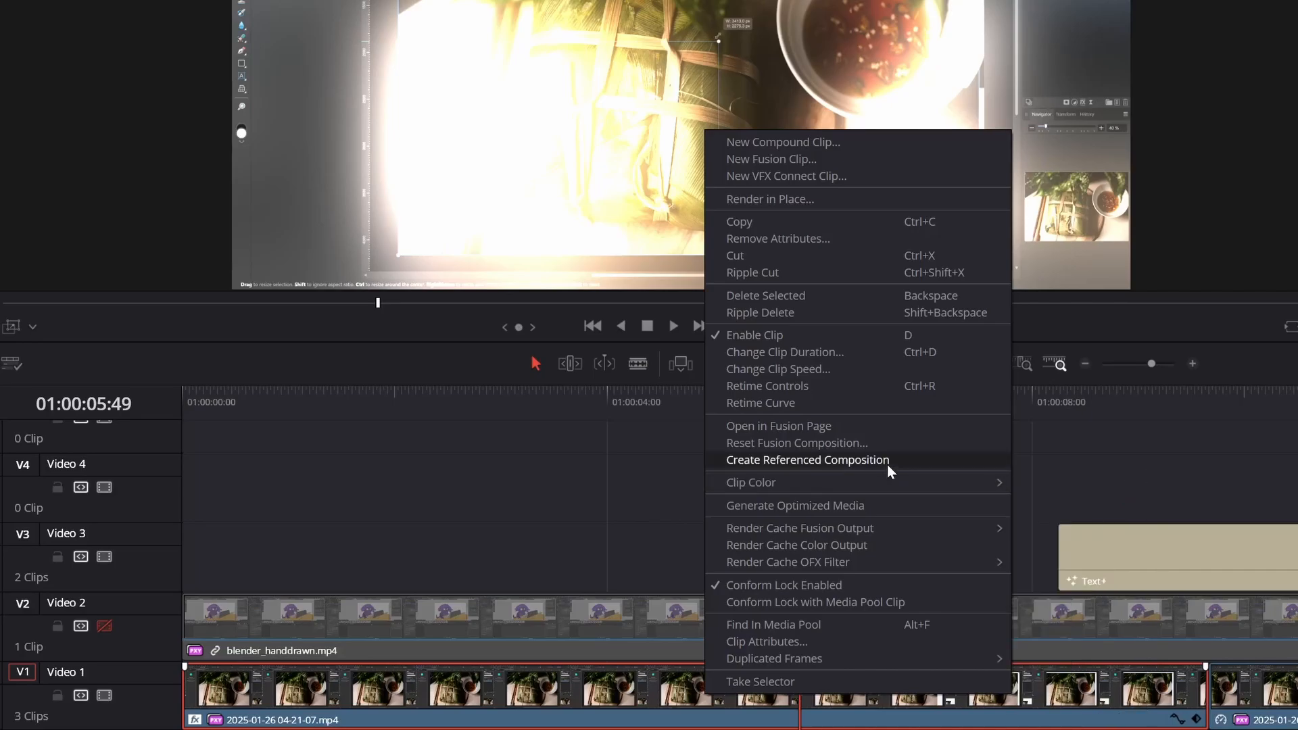
pyautogui.click(887, 431)
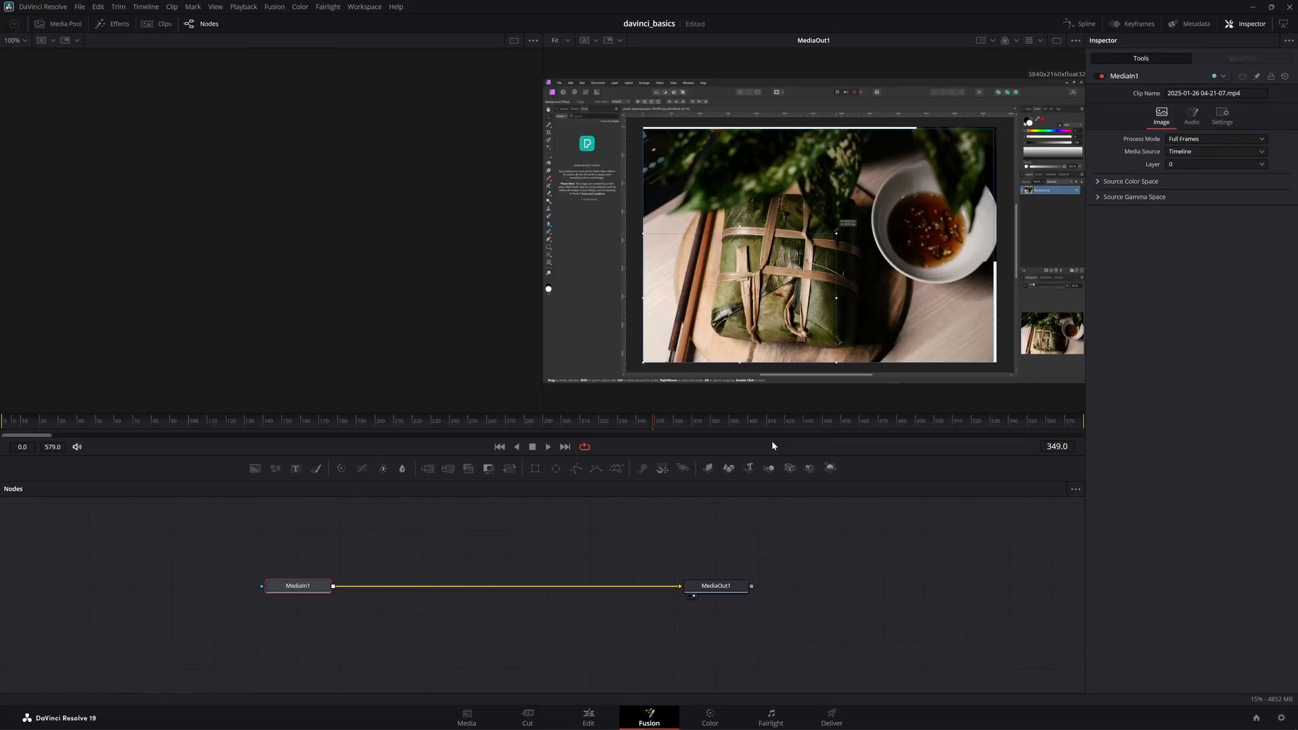
# Browse the tool categories that can be added to the Fusion node graph.
pyautogui.rightClick(508, 526)
pyautogui.moveTo(532, 537)
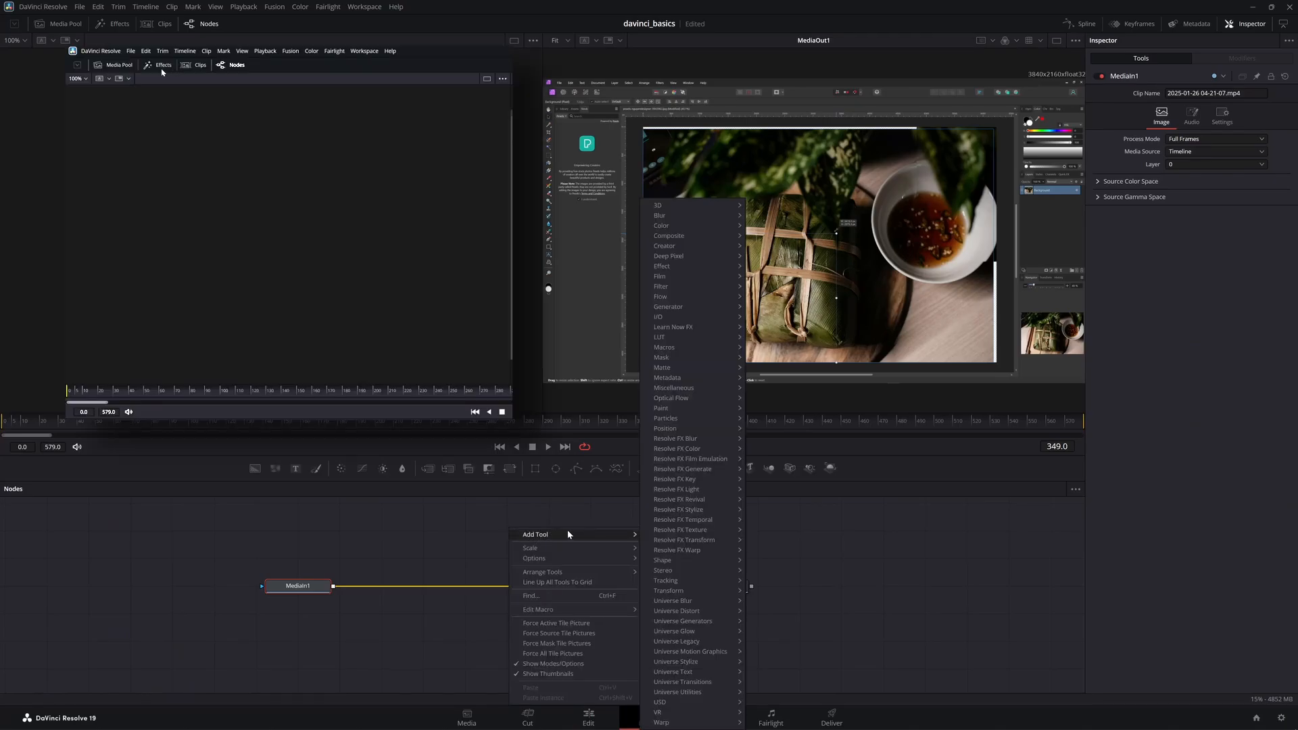
pyautogui.moveTo(702, 366)
pyautogui.click(367, 520)
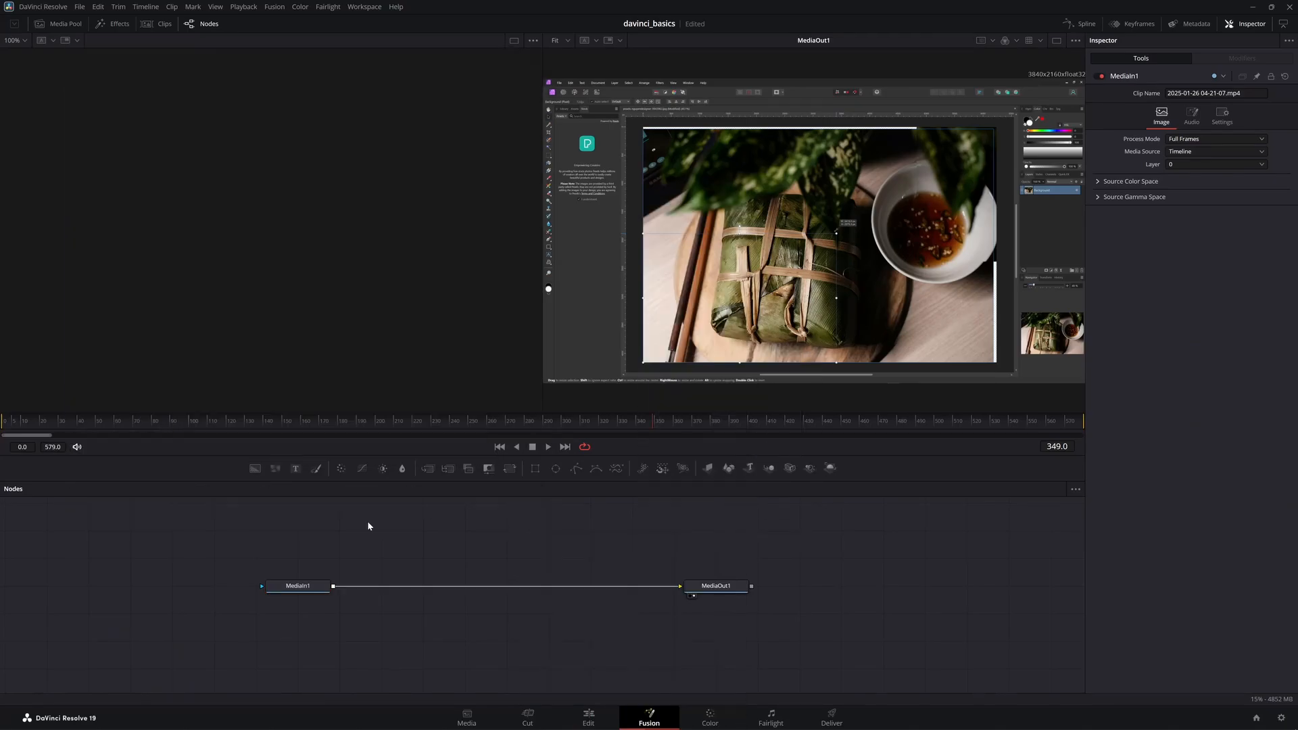
# Search the tools for "blur", add a Gaussian Blur node, and connect it between MediaIn1 and MediaOut1.
pyautogui.hotkey('shift', 'space')
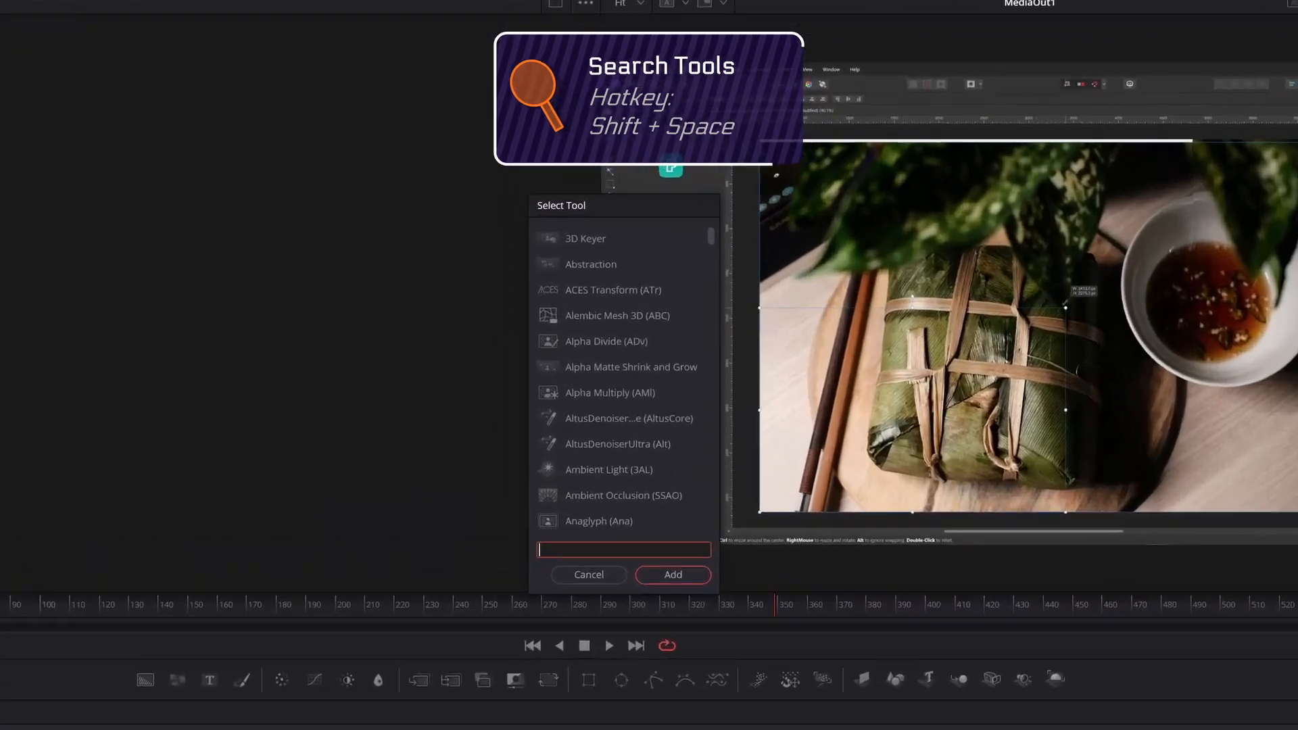
pyautogui.write('blur')
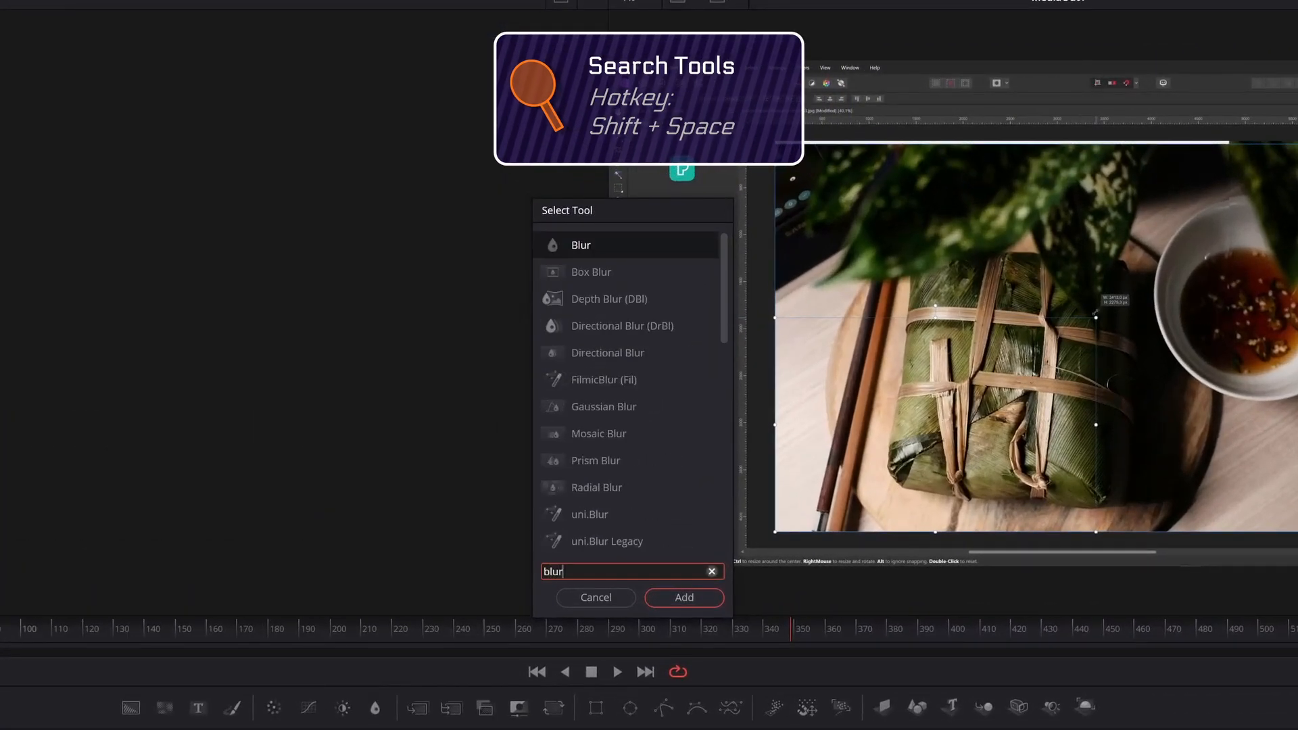
pyautogui.click(565, 289)
pyautogui.click(587, 403)
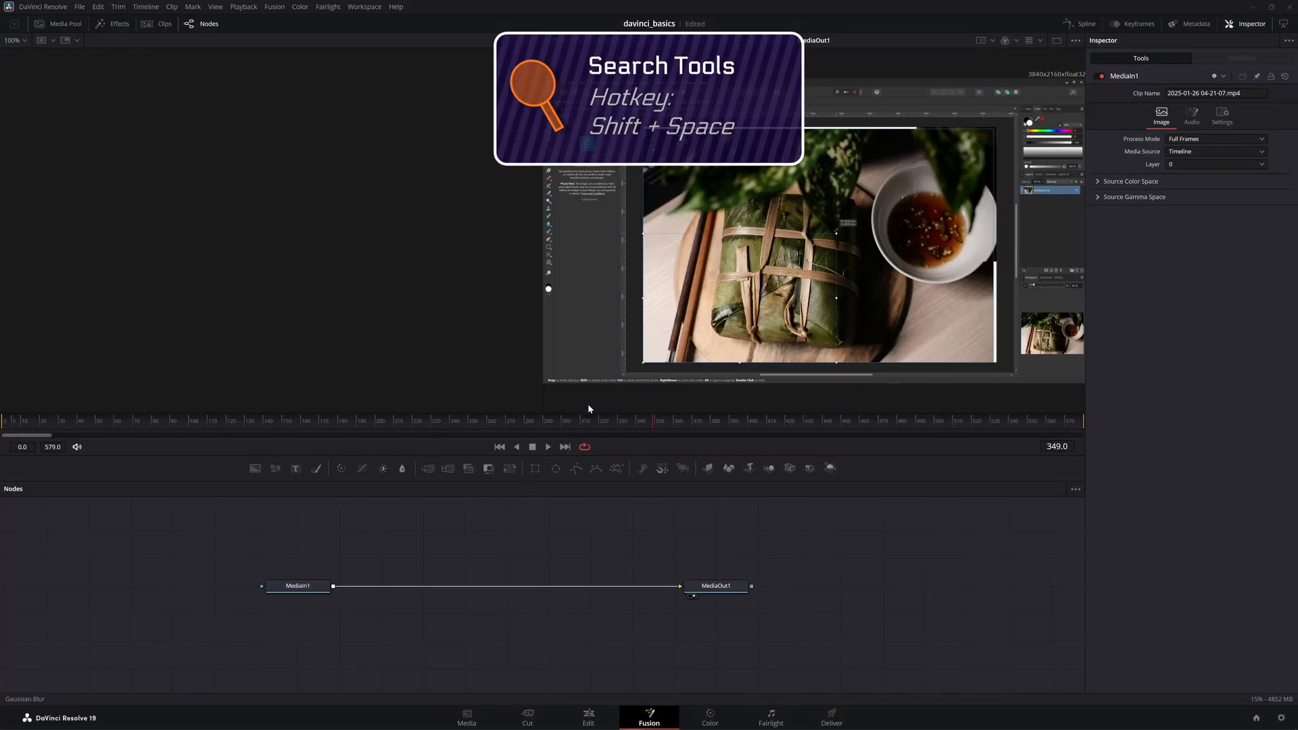
pyautogui.moveTo(366, 528); pyautogui.dragTo(485, 549)
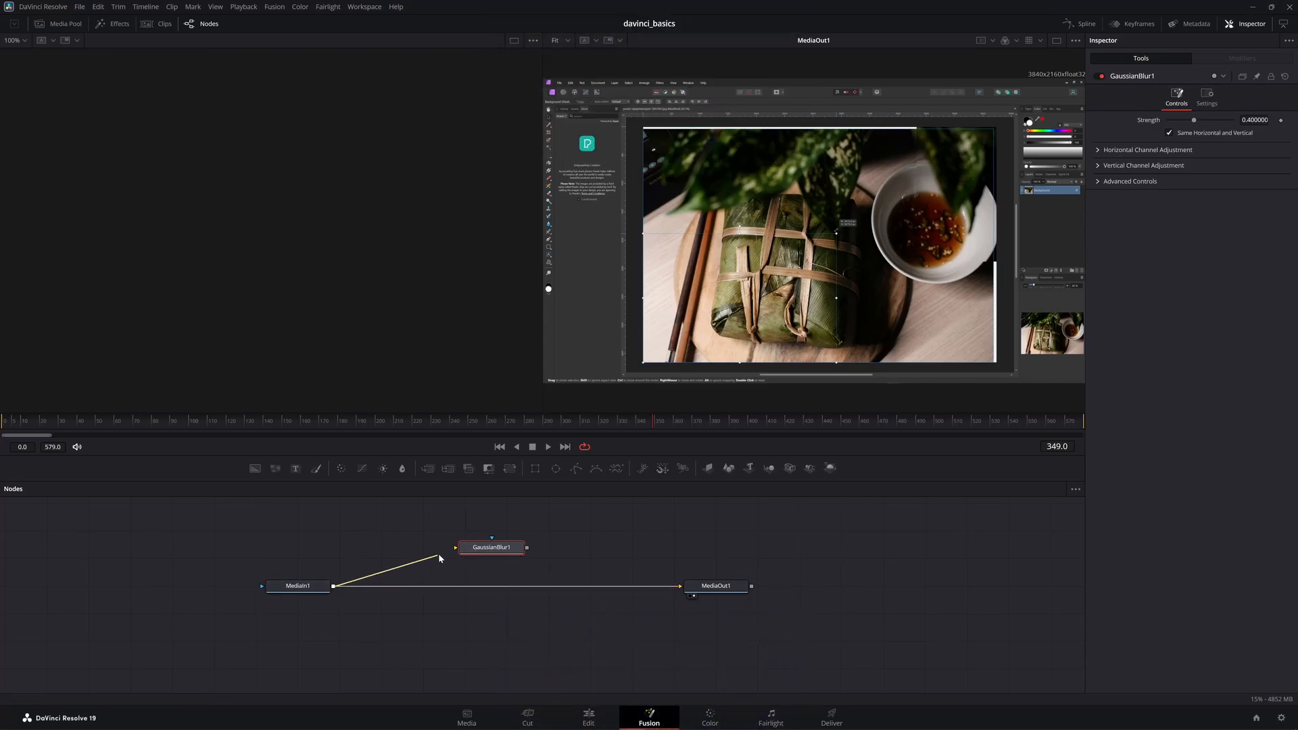
pyautogui.moveTo(438, 553); pyautogui.dragTo(680, 586)
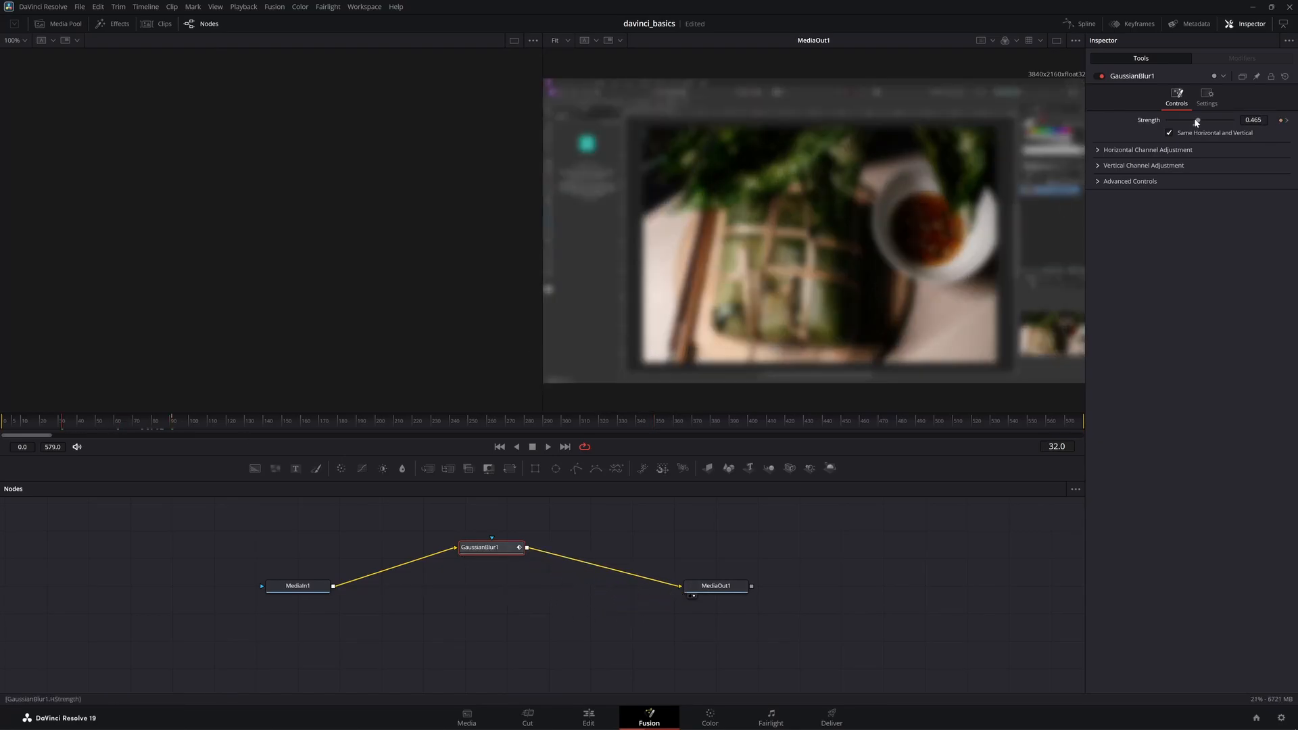
# Keyframe the Gaussian Blur strength at 0.0 on frame 32 and display its Strength curve in the Spline editor.
pyautogui.moveTo(1197, 122); pyautogui.dragTo(1166, 122)
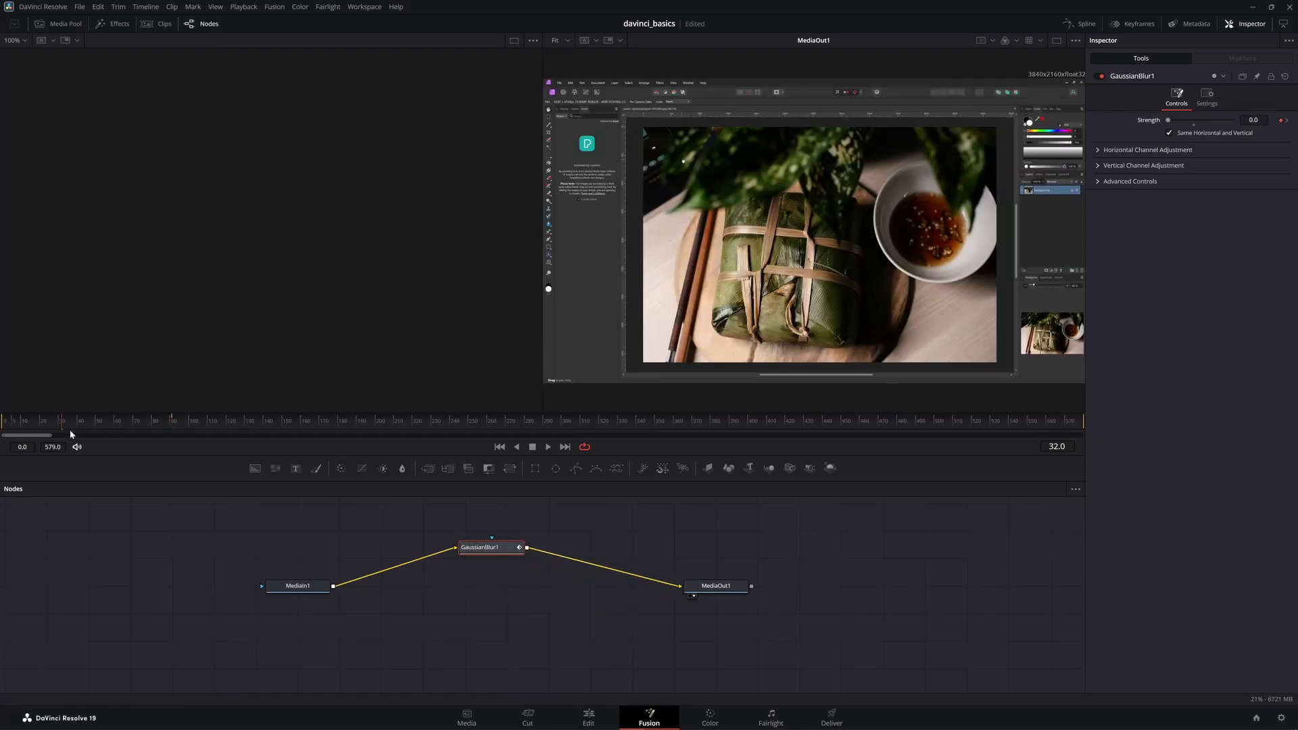
pyautogui.moveTo(70, 425); pyautogui.dragTo(184, 418)
pyautogui.click(1083, 25)
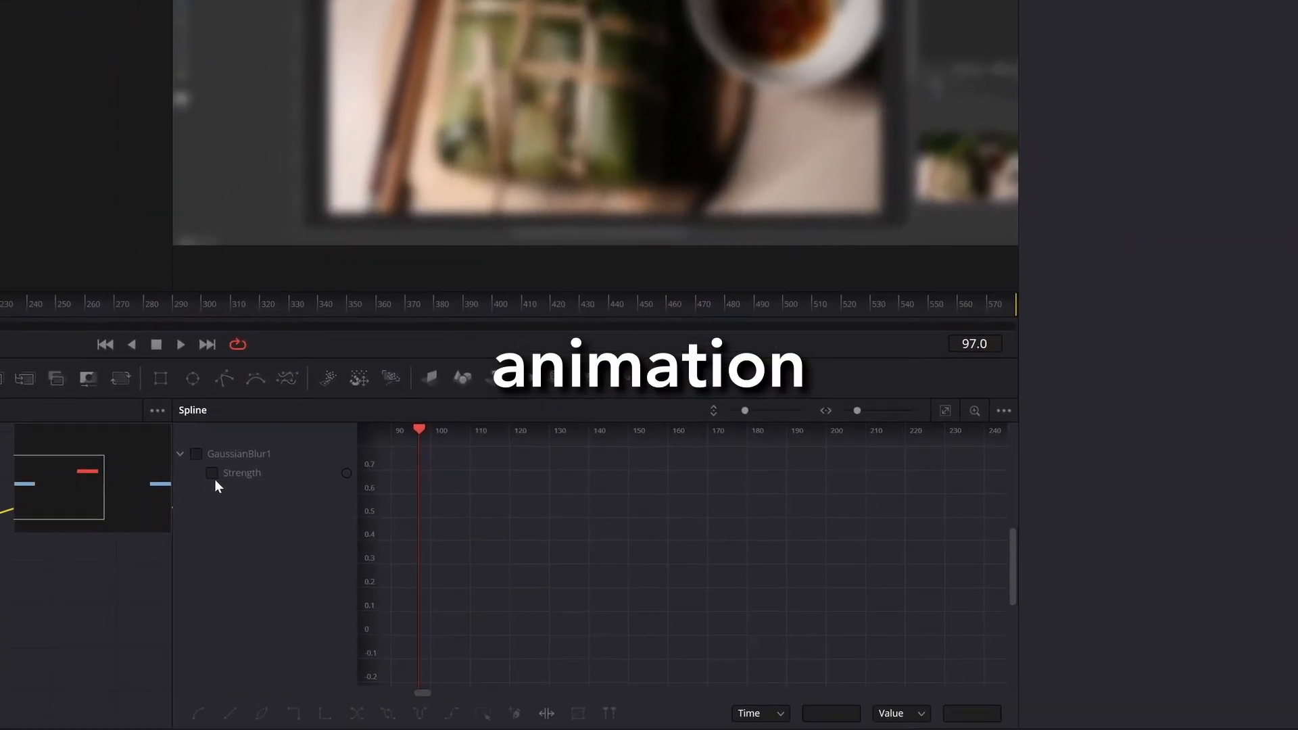
pyautogui.click(212, 473)
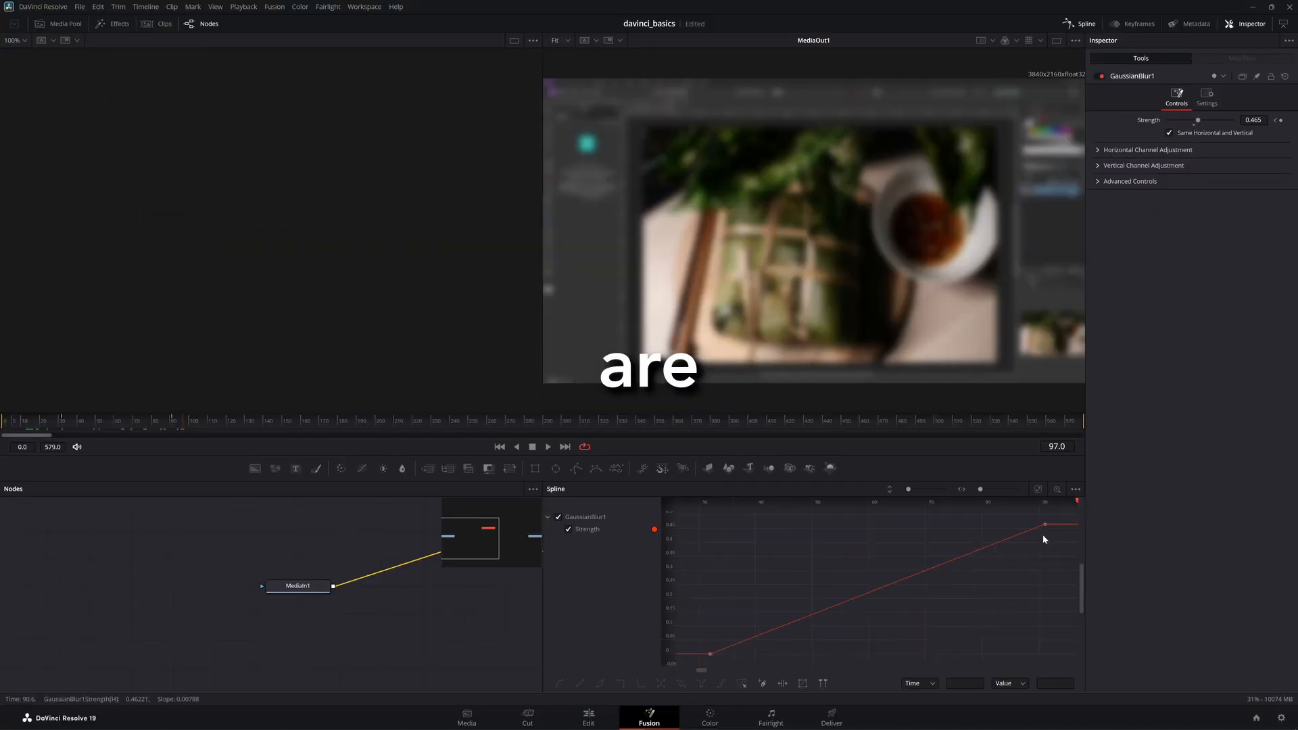
# Ease both Strength keyframes into a smooth S-shaped curve by extending their handles, and scrub through the blur animation.
pyautogui.click(1044, 525)
pyautogui.moveTo(933, 568); pyautogui.dragTo(754, 534)
pyautogui.click(710, 653)
pyautogui.moveTo(821, 612); pyautogui.dragTo(940, 613)
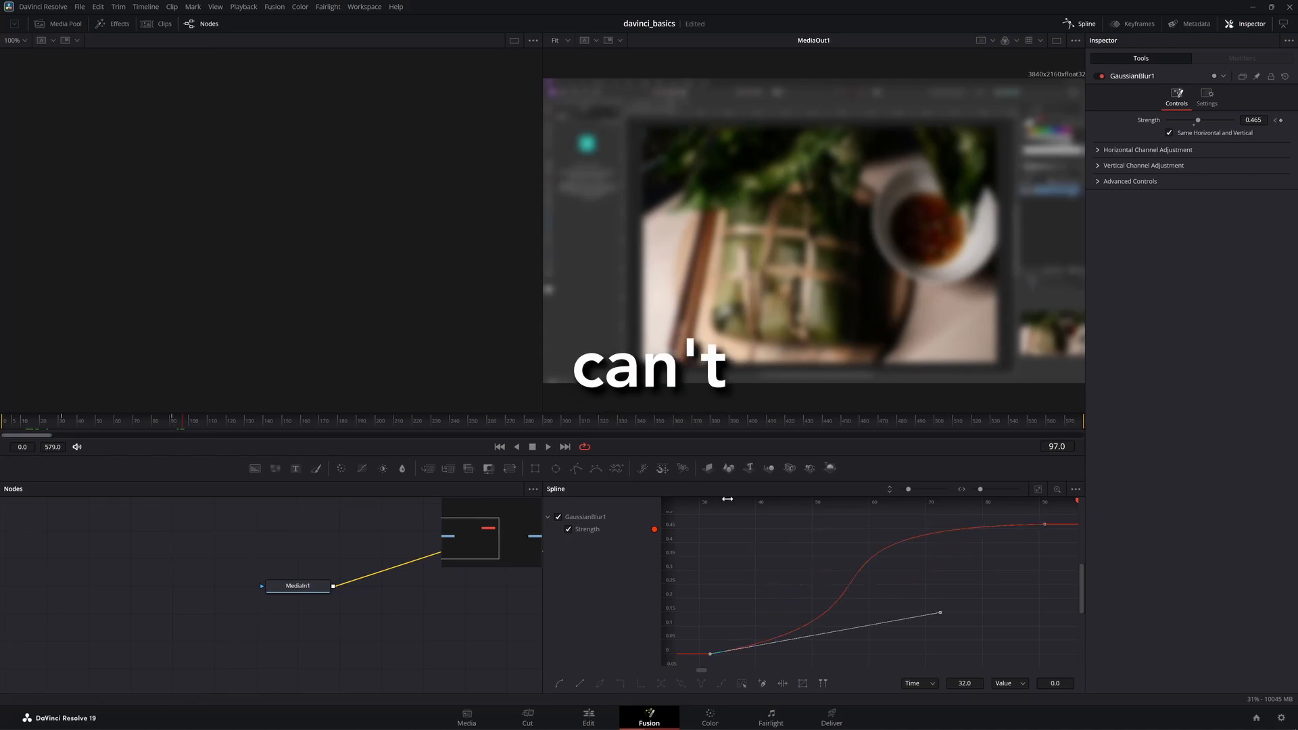
pyautogui.moveTo(770, 505); pyautogui.dragTo(766, 506)
pyautogui.click(783, 504)
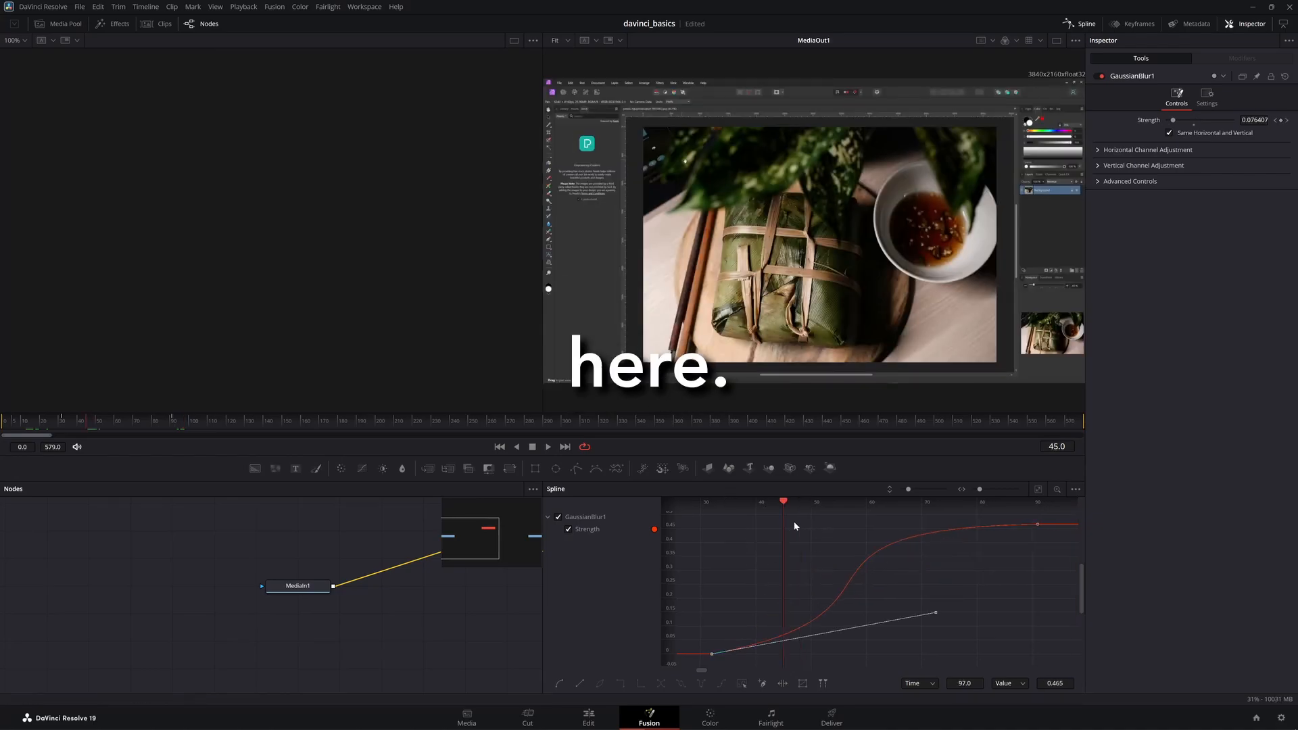
pyautogui.click(906, 504)
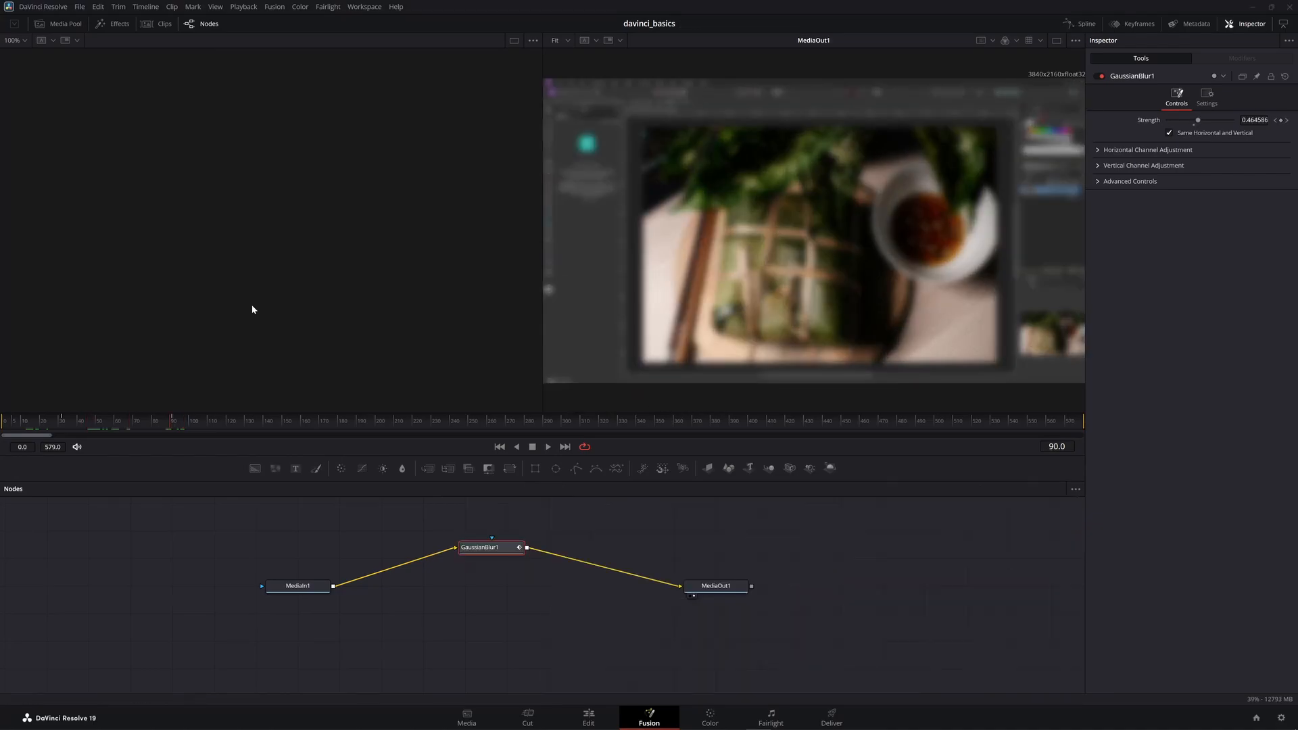
# Add a Polygon mask node to the Fusion graph and connect it to the mask input of GaussianBlur1.
pyautogui.rightClick(326, 546)
pyautogui.moveTo(403, 553)
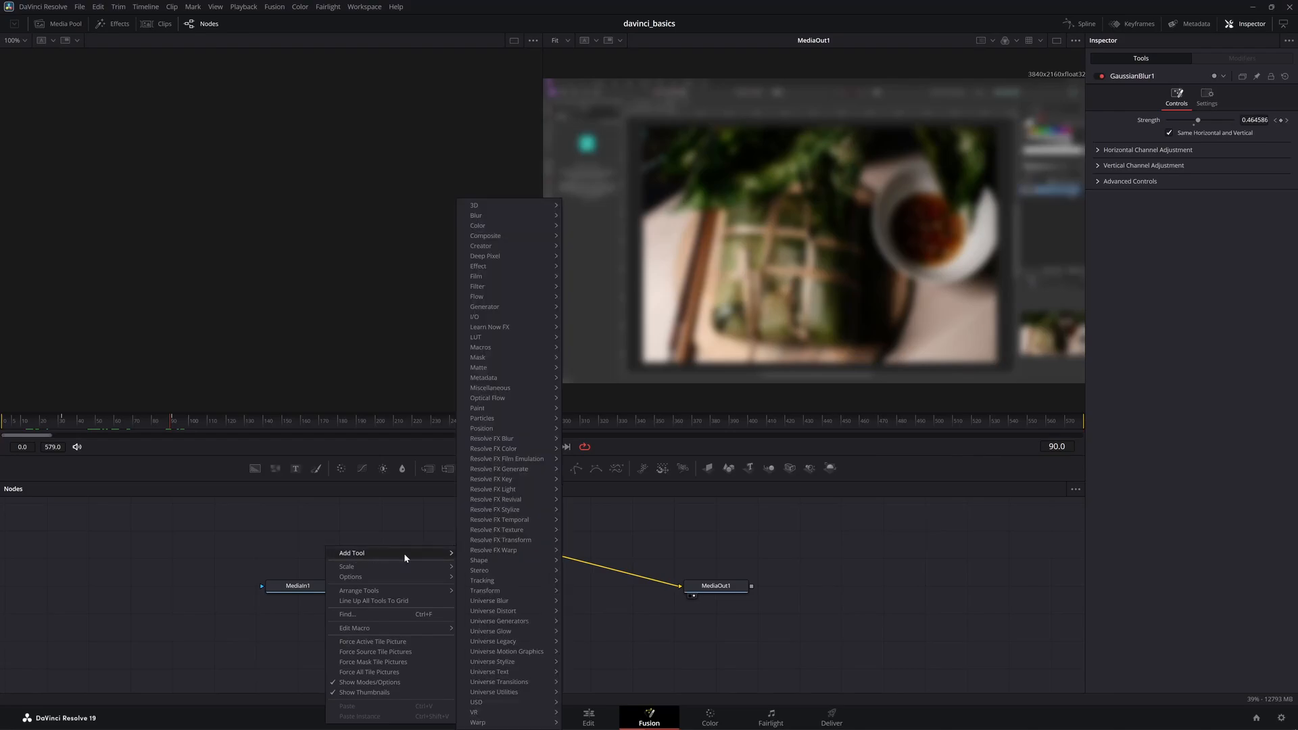
pyautogui.moveTo(529, 357)
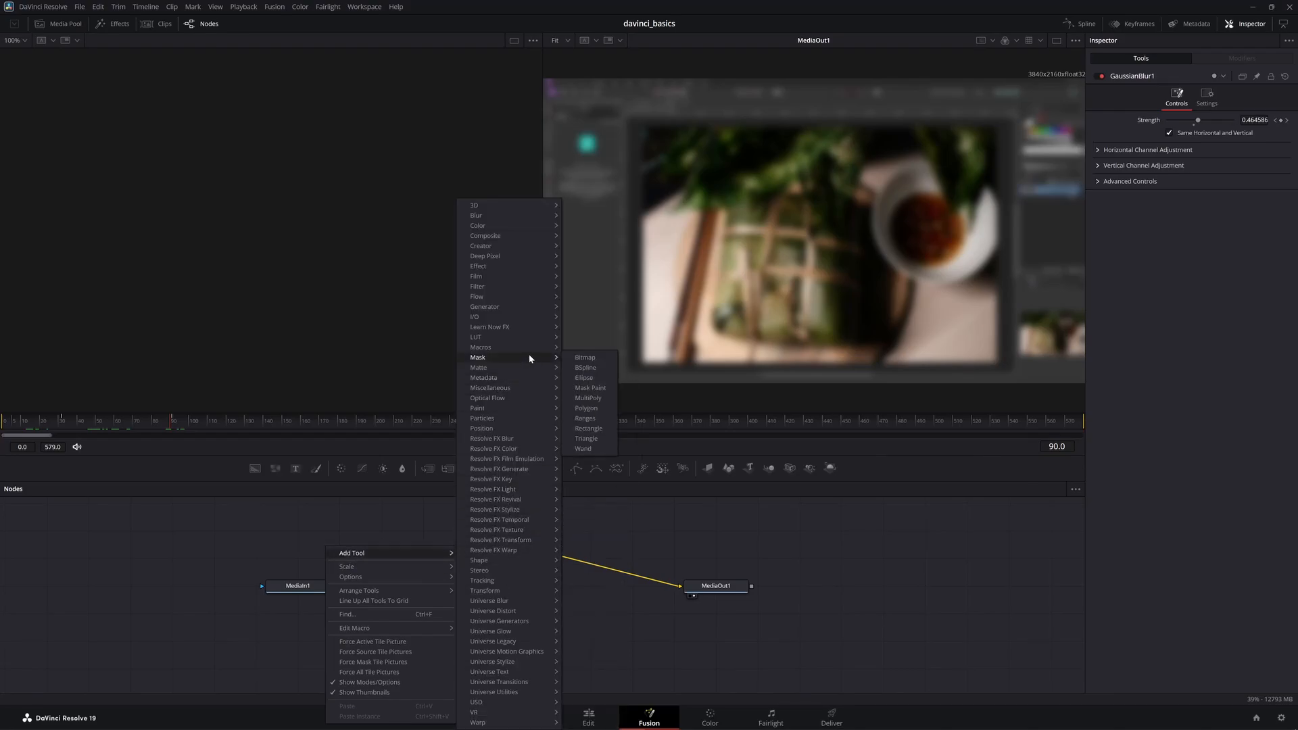
pyautogui.click(599, 407)
pyautogui.moveTo(410, 524); pyautogui.dragTo(418, 569)
pyautogui.moveTo(362, 590); pyautogui.dragTo(386, 571)
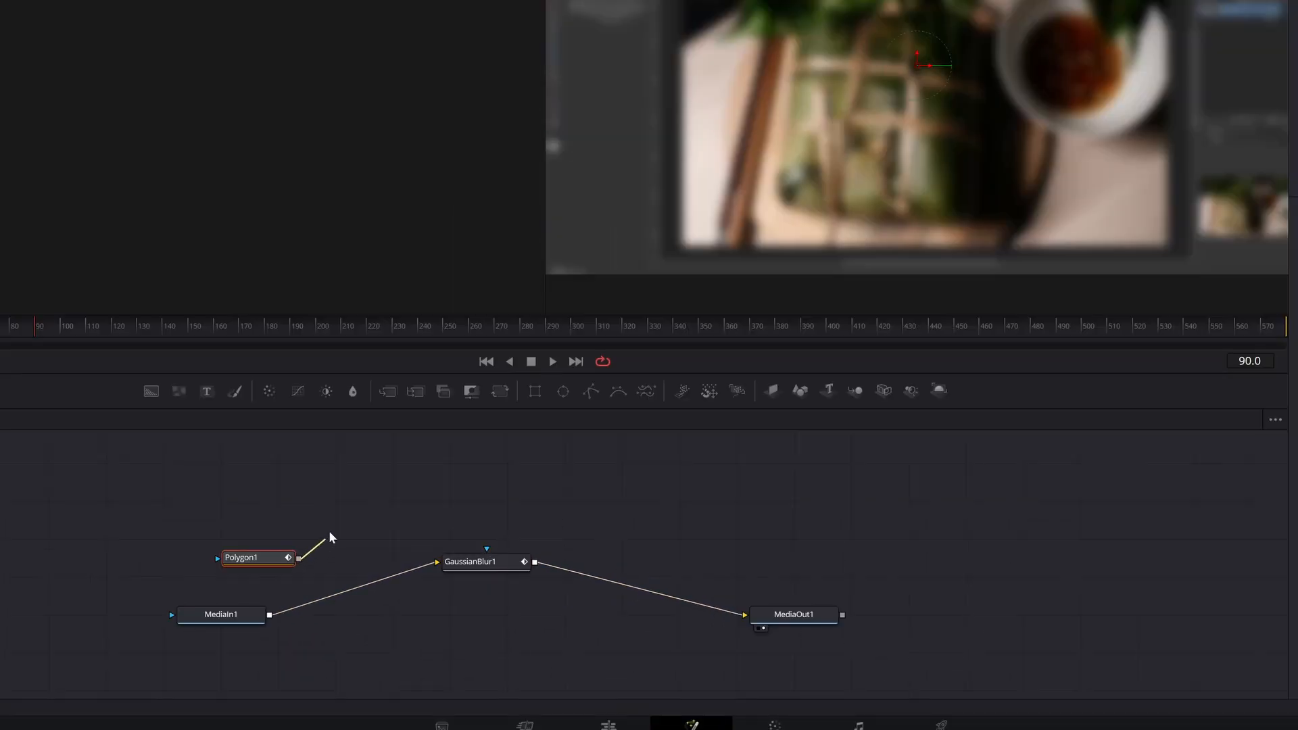
pyautogui.moveTo(489, 546)
pyautogui.mouseDown()
pyautogui.moveTo(492, 557)
pyautogui.moveTo(485, 548)
pyautogui.mouseUp()
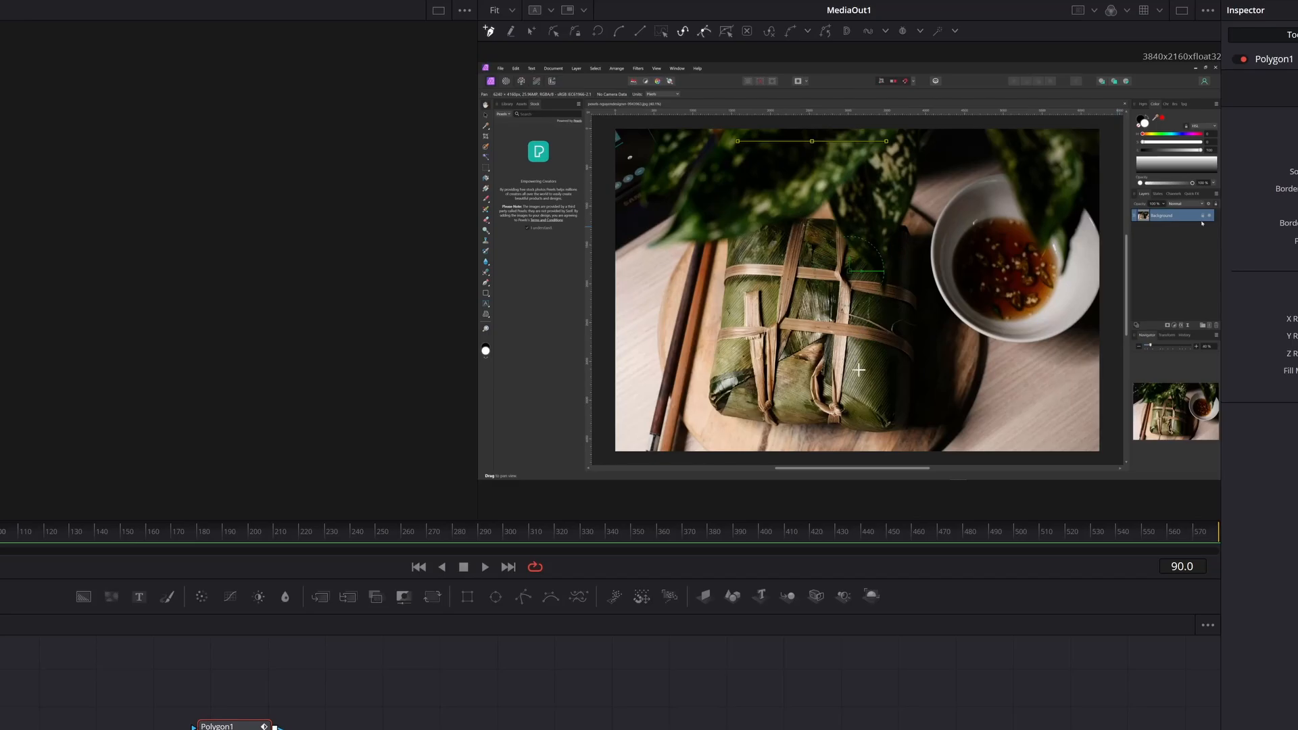
# Draw a closed polygon mask with curved edges around the left part of the food photo, including the upper leaf wrap.
pyautogui.moveTo(924, 360); pyautogui.dragTo(842, 379)
pyautogui.moveTo(718, 375); pyautogui.dragTo(613, 369)
pyautogui.click(591, 222)
pyautogui.click(615, 136)
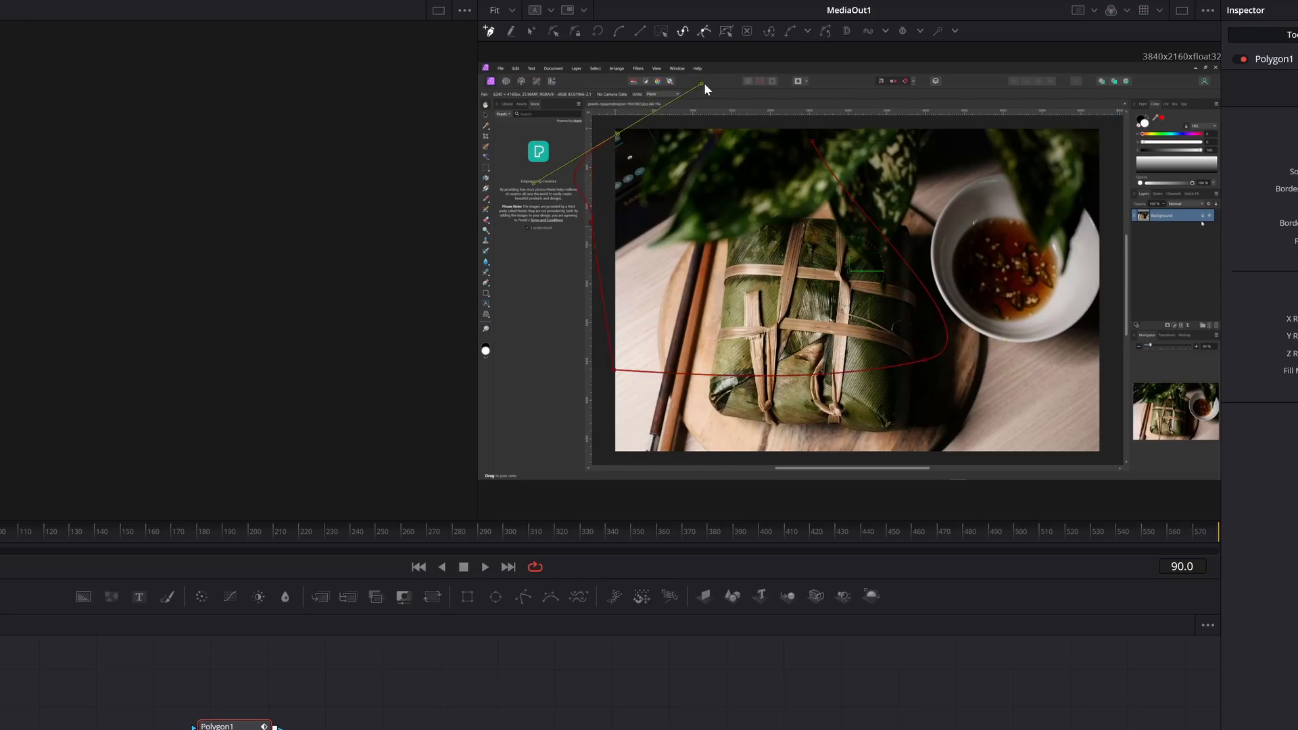
pyautogui.click(813, 142)
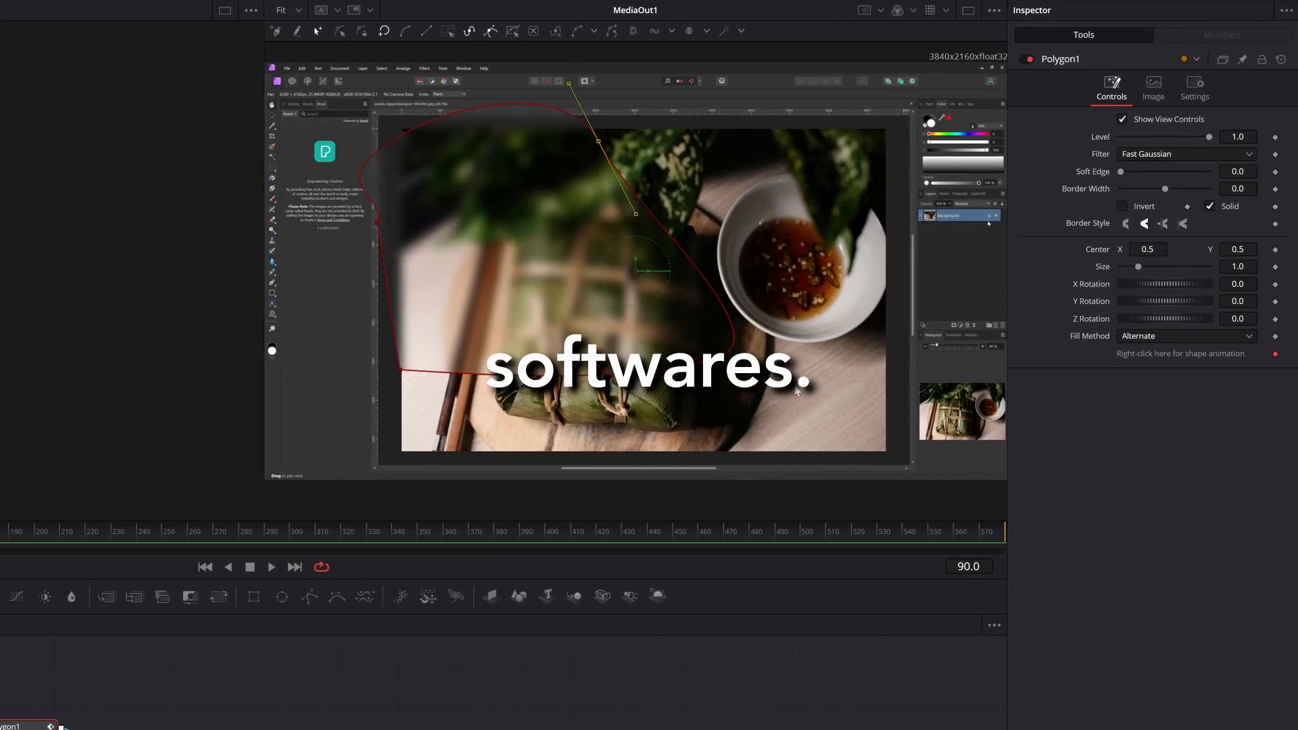
# Toggle the Polygon mask's inversion on and off to compare blurring inside and outside the shape.
pyautogui.click(1156, 200)
pyautogui.click(1156, 200)
pyautogui.click(1156, 200)
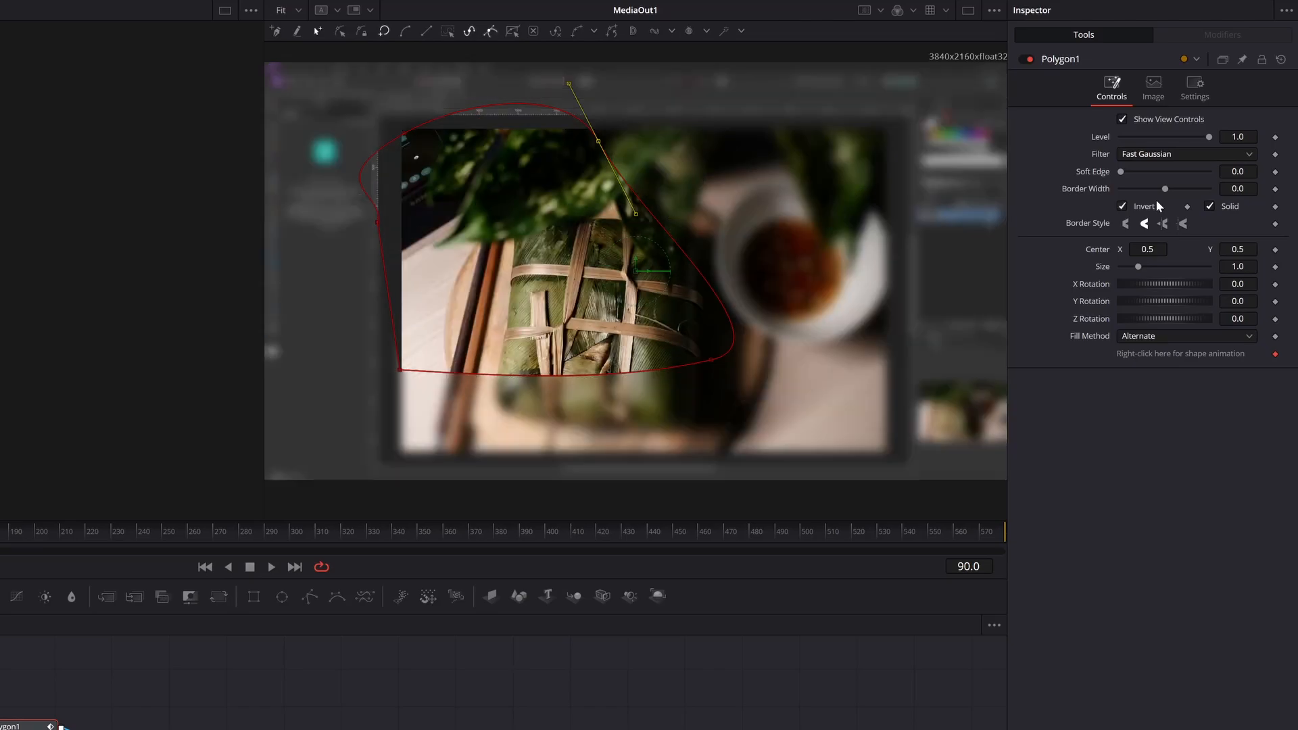
pyautogui.click(1156, 200)
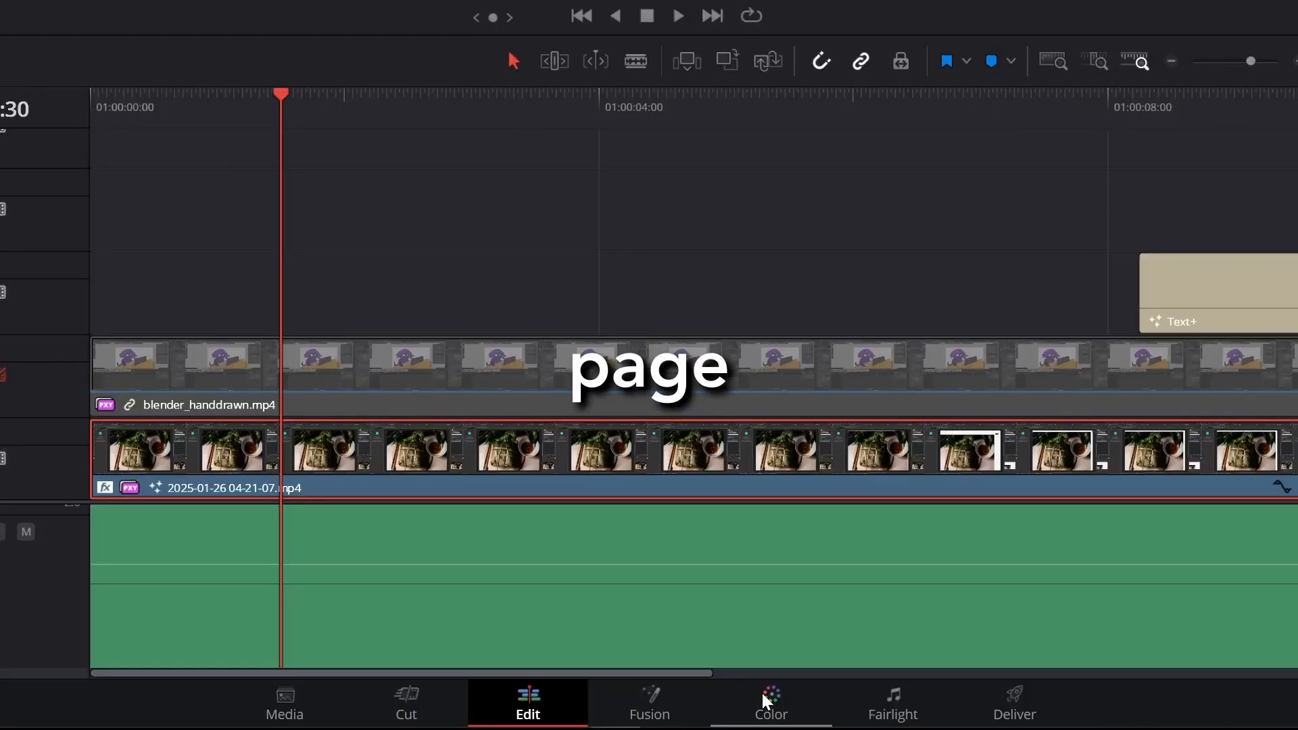
# Open the Color page, set proxy handling to Prefer Camera Originals, and toggle the LUTs browser.
pyautogui.click(764, 701)
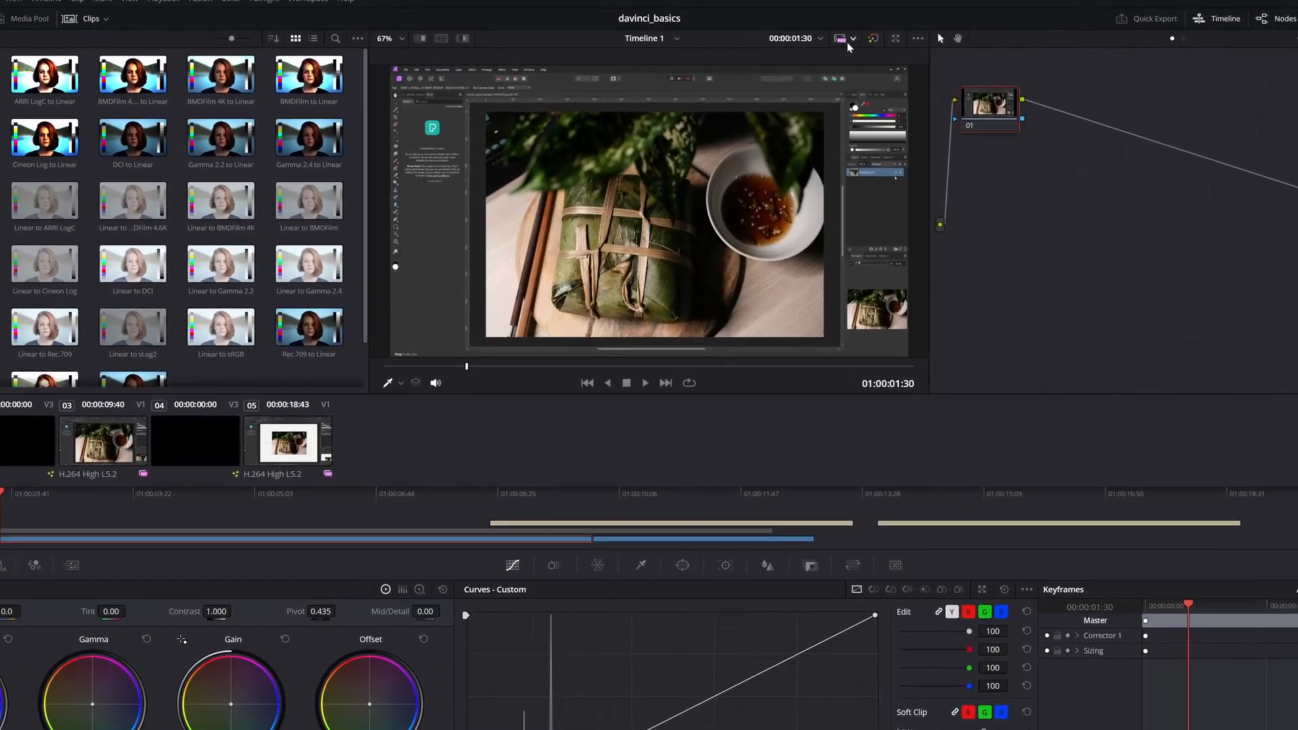
pyautogui.click(852, 39)
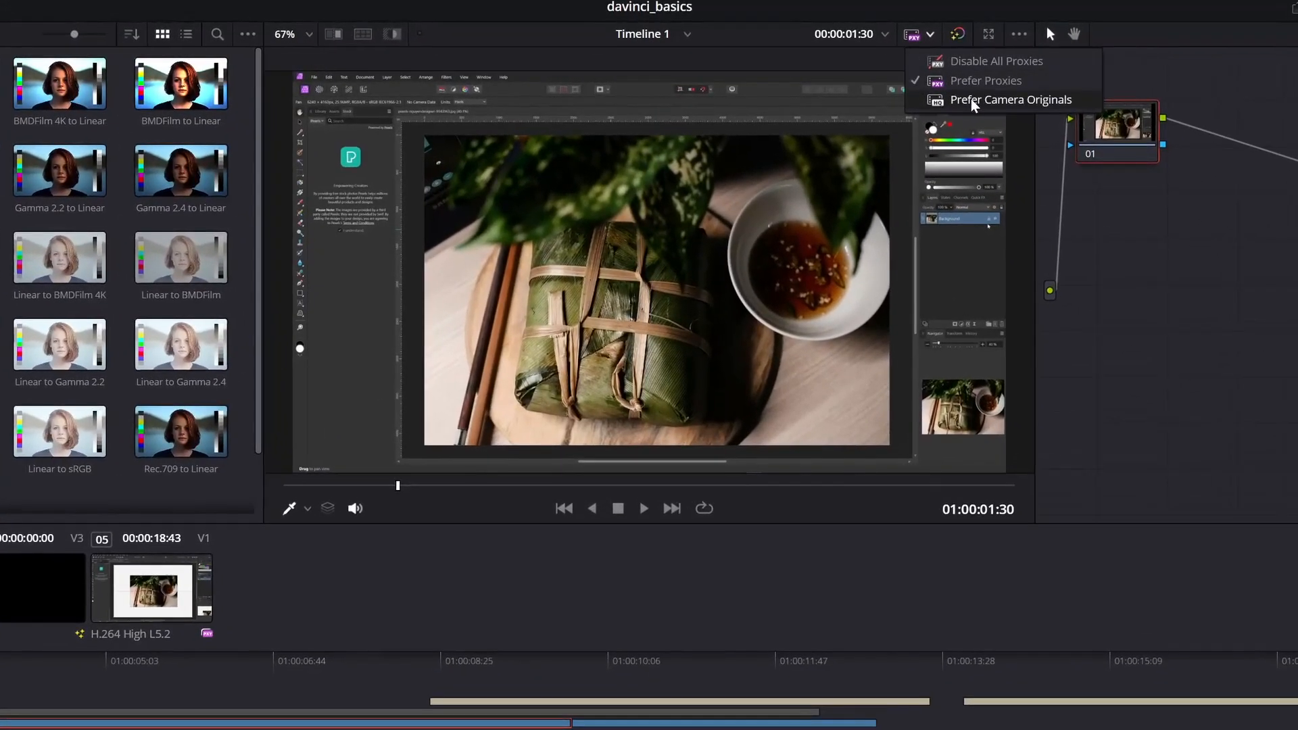
pyautogui.click(975, 101)
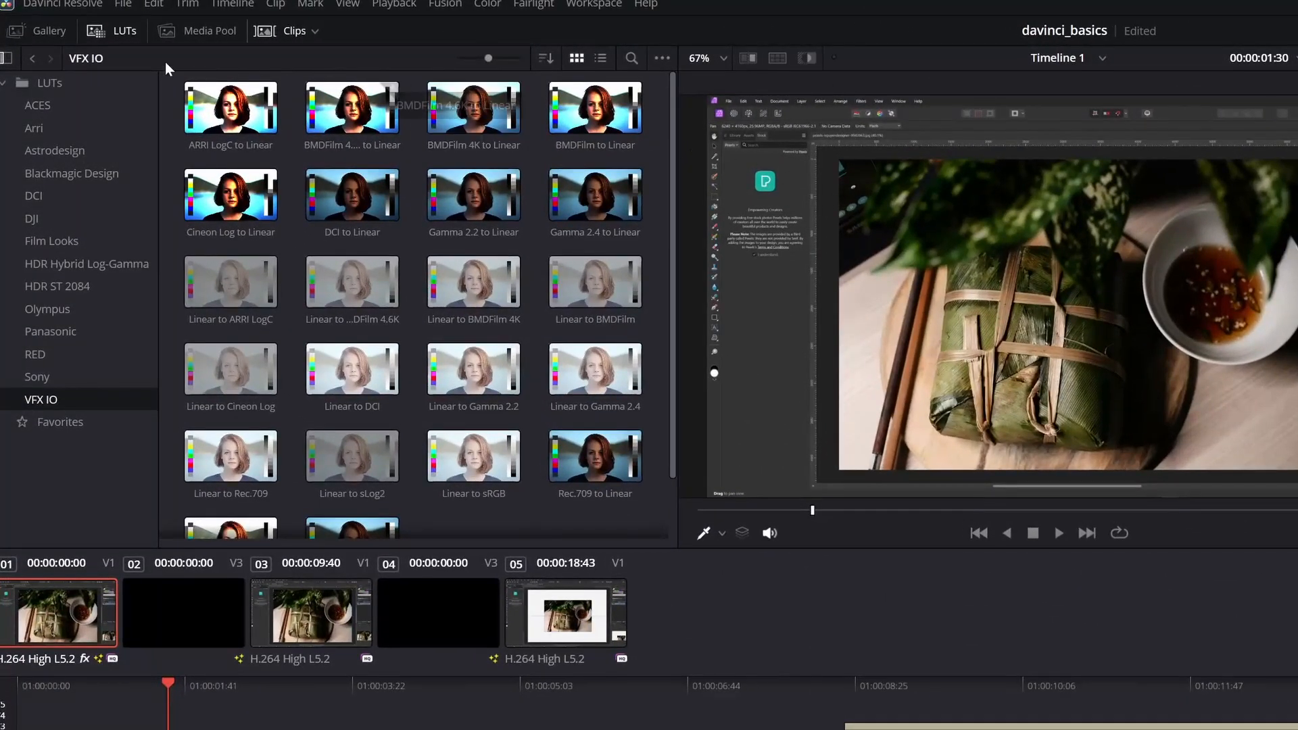
pyautogui.click(109, 33)
pyautogui.click(108, 33)
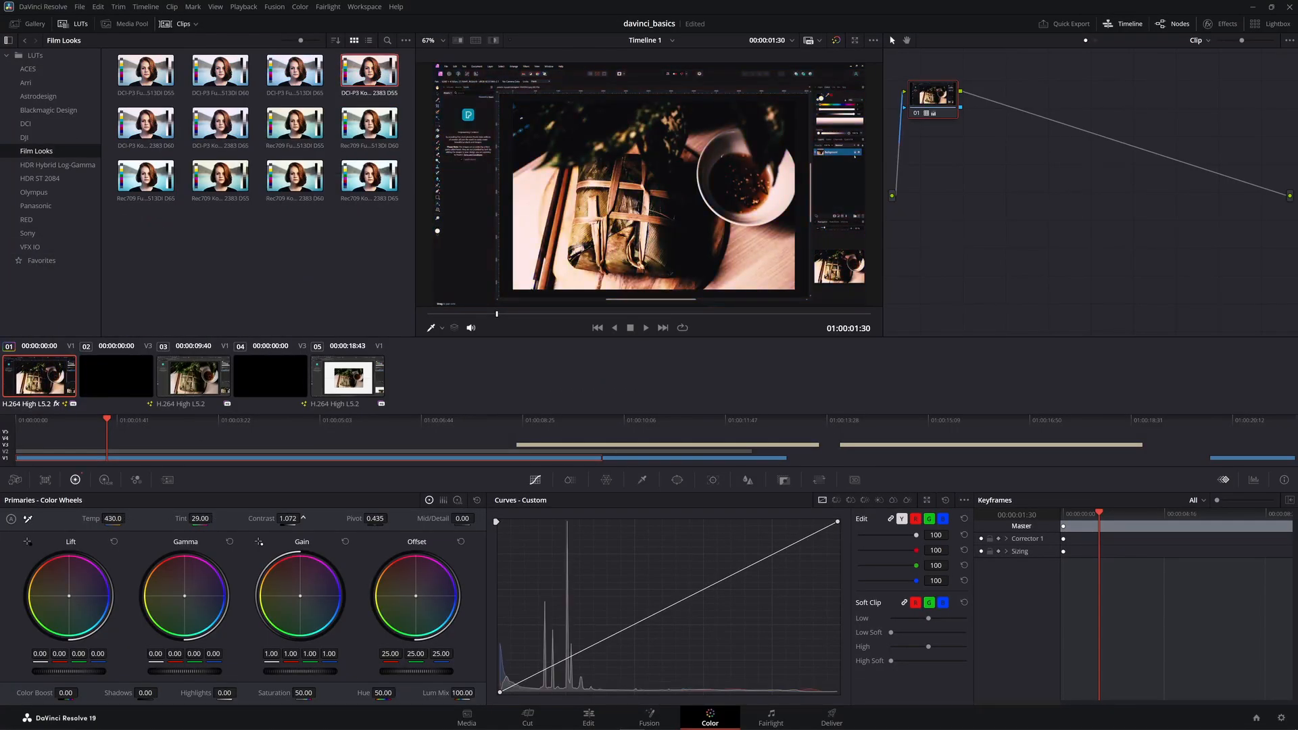
# Set the primaries contrast to 0.926 and shift the Light wheel of the HDR color wheels toward a warmer tint.
pyautogui.moveTo(302, 518); pyautogui.dragTo(295, 518)
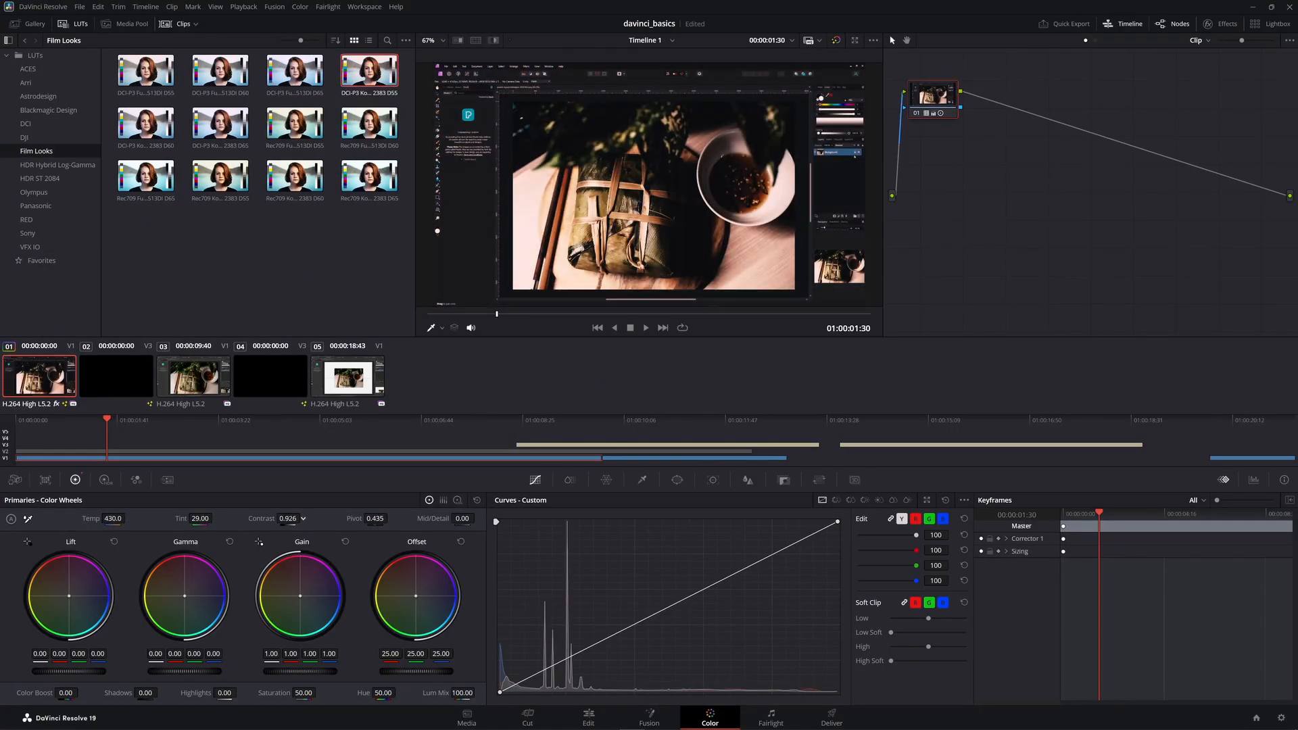
pyautogui.click(104, 480)
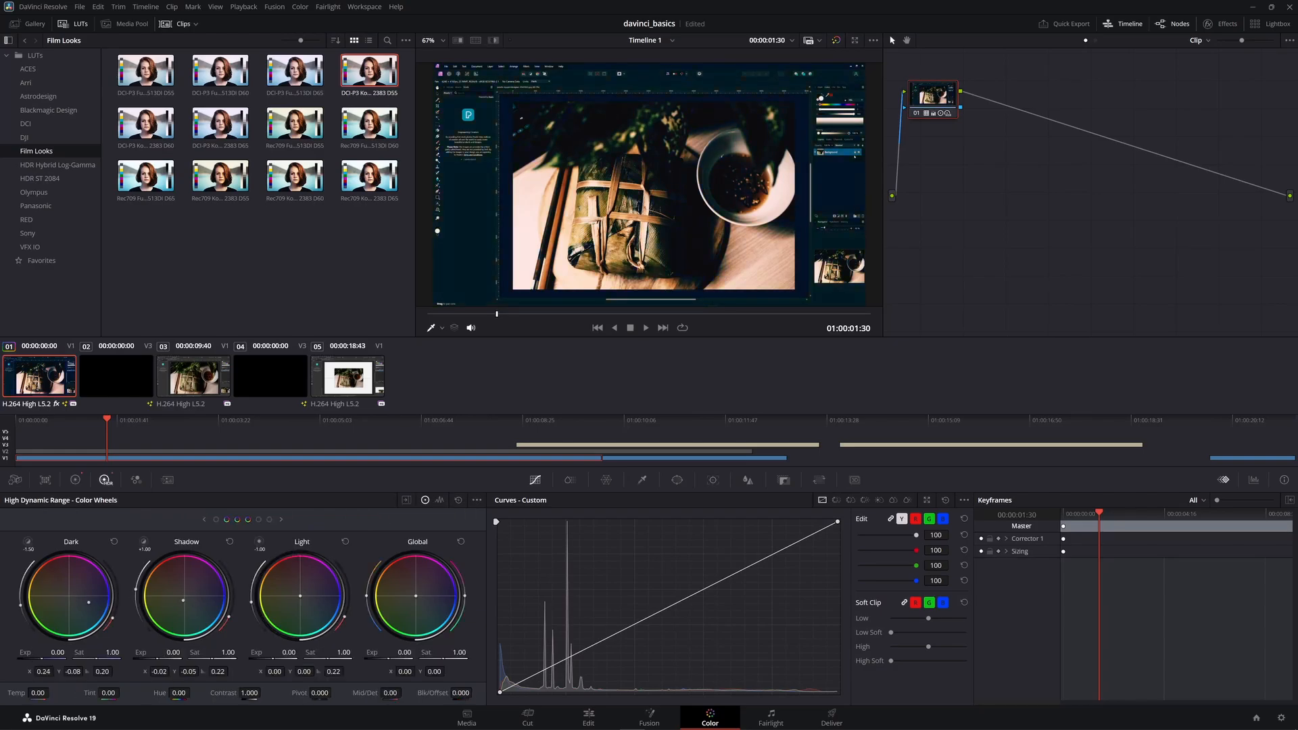
pyautogui.moveTo(300, 596); pyautogui.dragTo(262, 567)
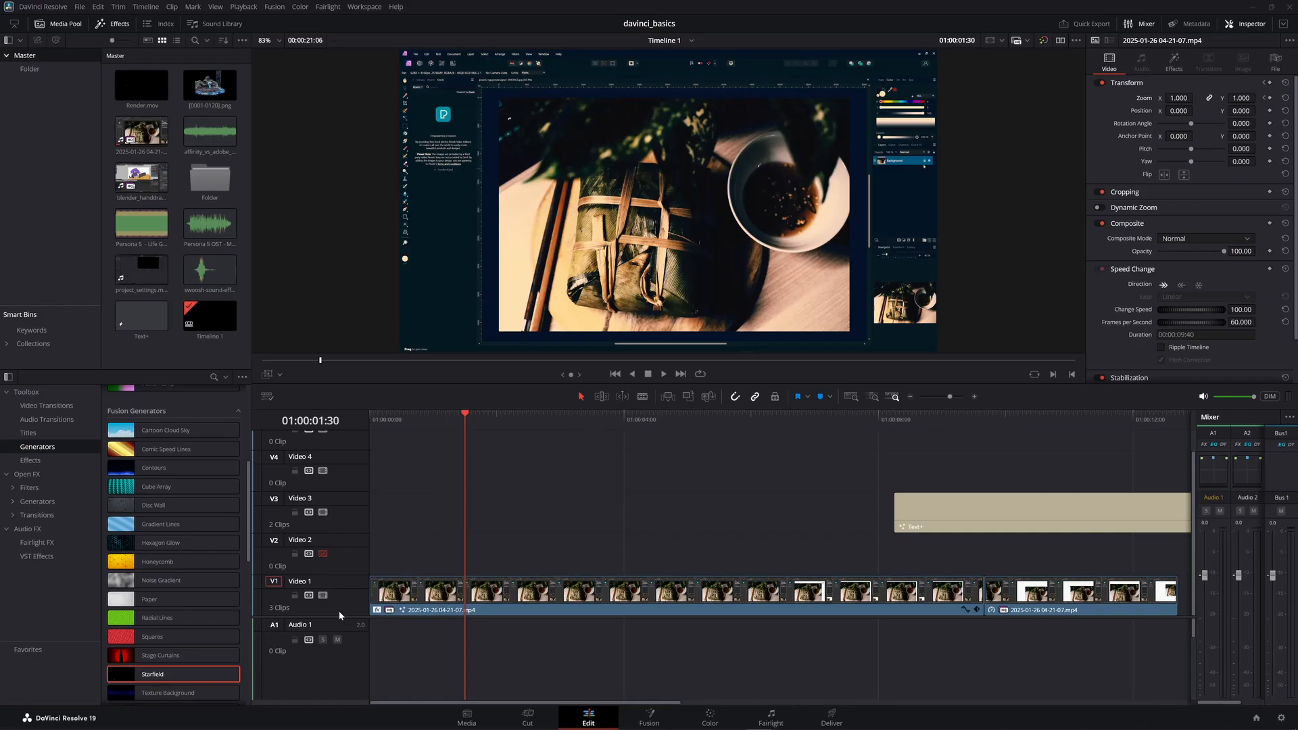
# Enlarge the audio track area and place the voiceover on Audio 1, the Life Goes On music on Audio 2 and the swoosh effect on Audio 3.
pyautogui.moveTo(340, 616); pyautogui.dragTo(357, 461)
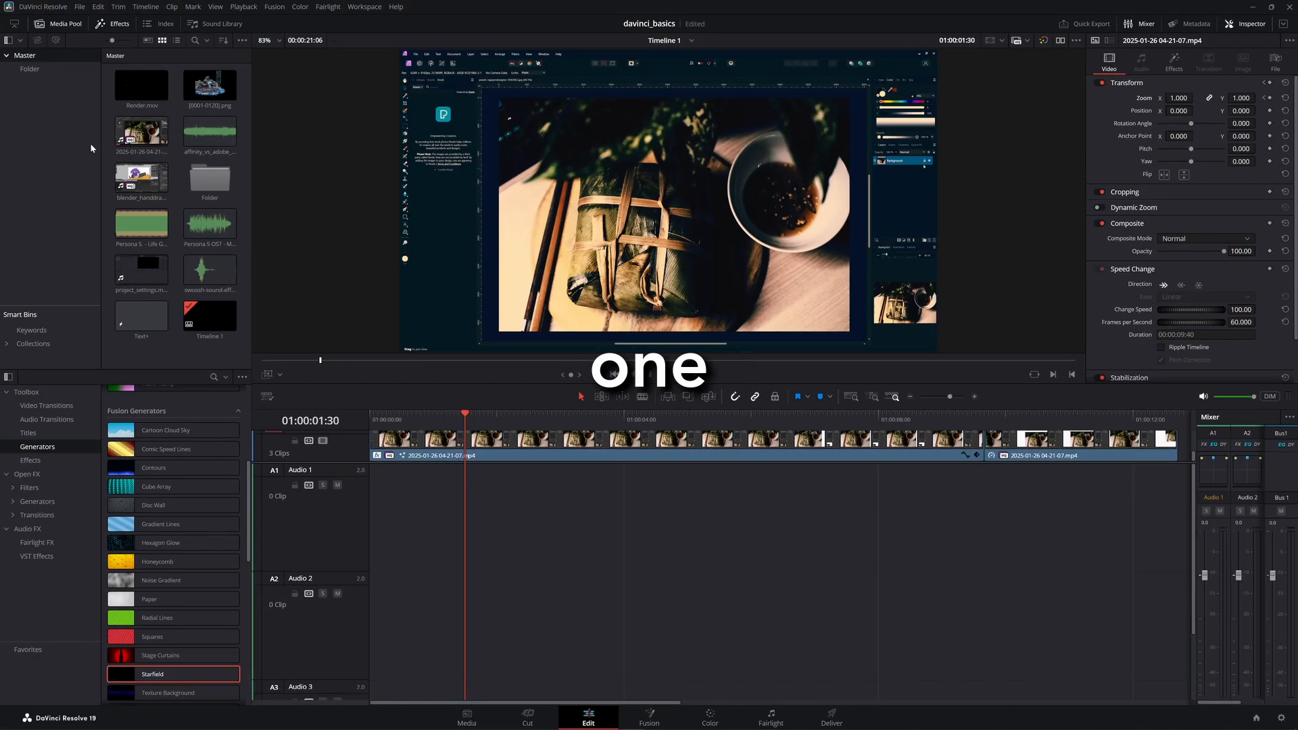
pyautogui.moveTo(210, 130); pyautogui.dragTo(355, 528)
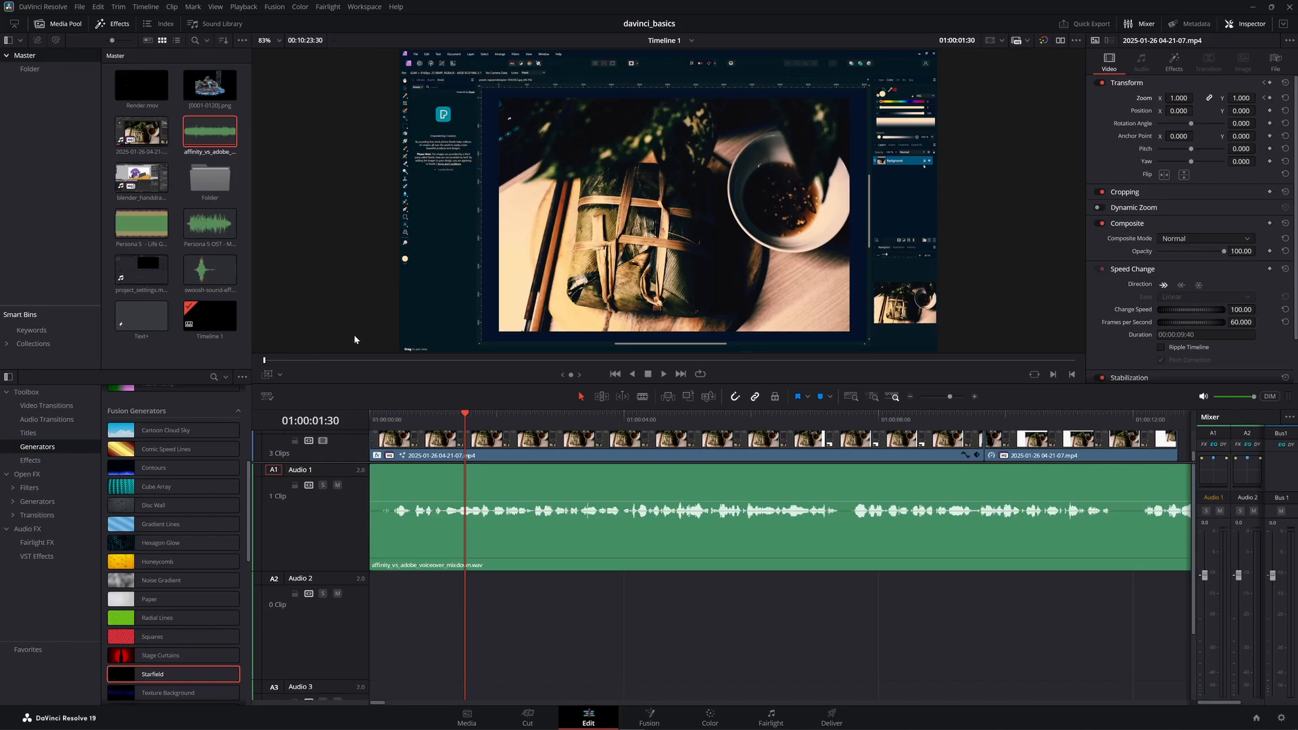
pyautogui.moveTo(141, 223); pyautogui.dragTo(360, 630)
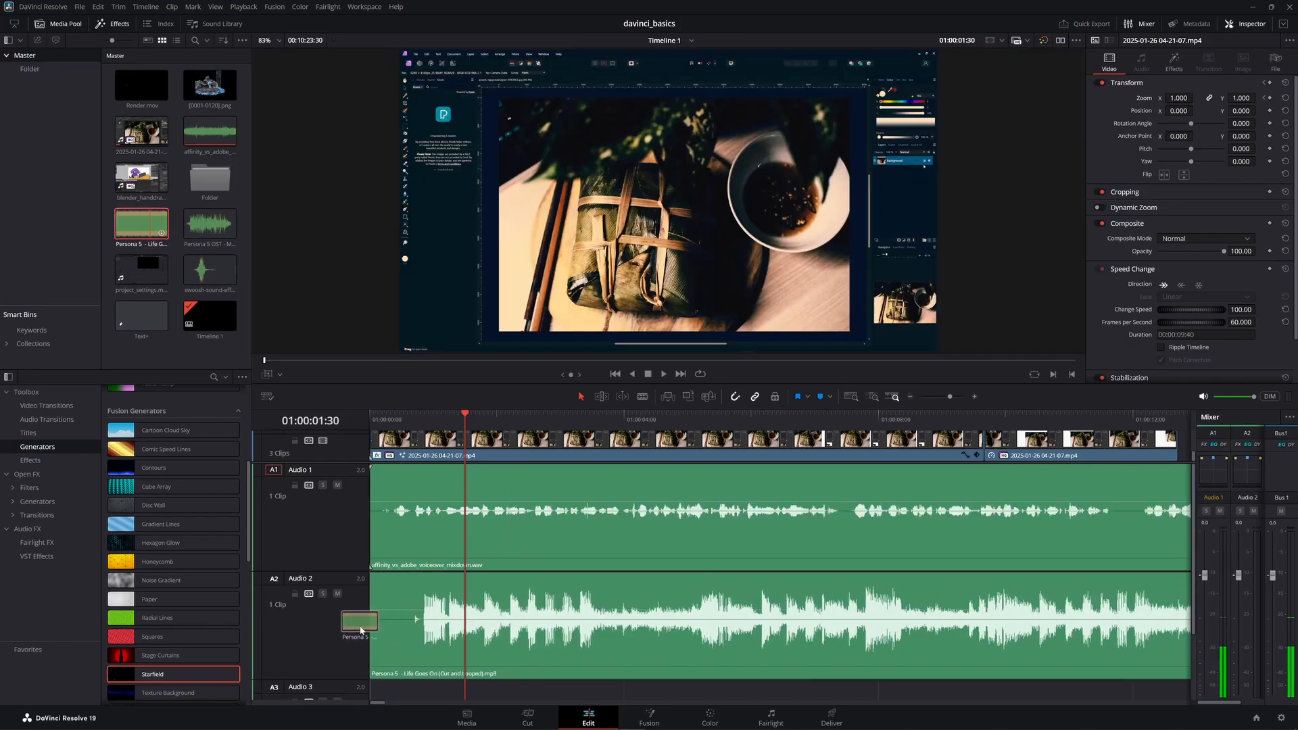
pyautogui.scroll(-2, 360, 630)
pyautogui.moveTo(209, 270); pyautogui.dragTo(458, 650)
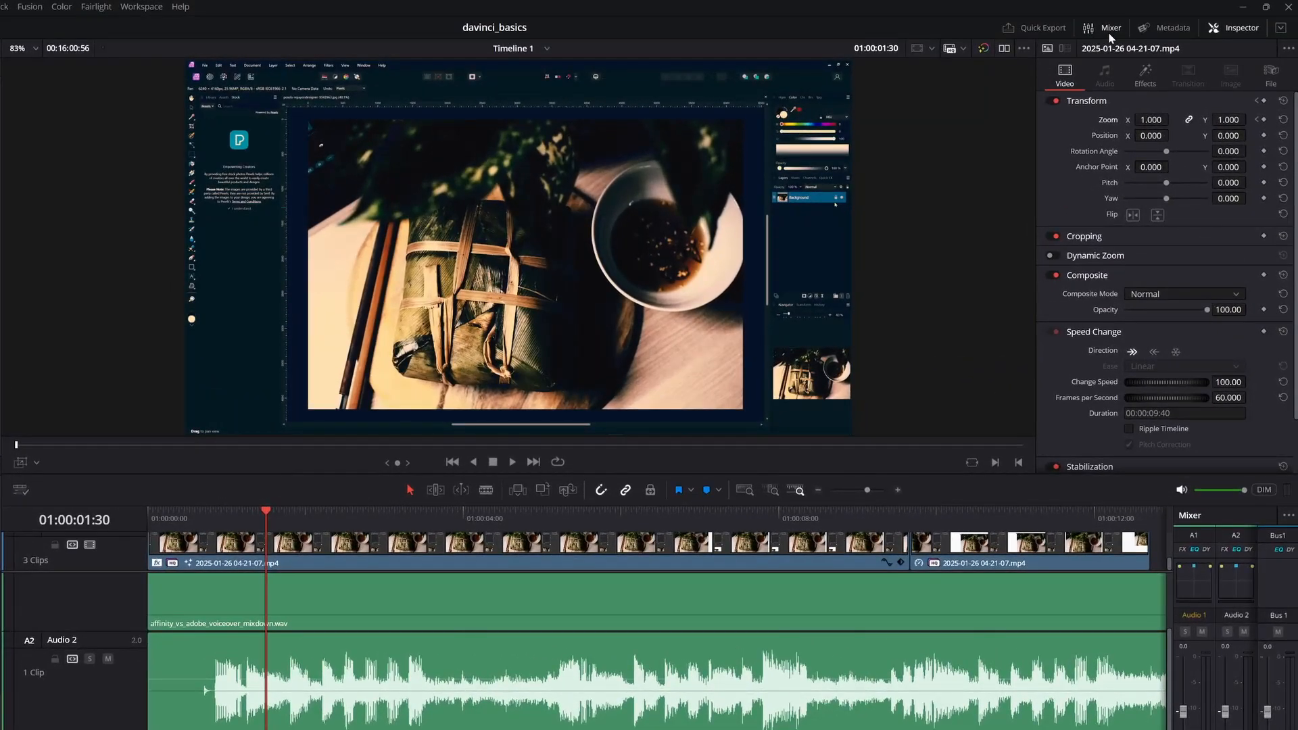
# Toggle the audio mixer's display and widen it to fit more track channels.
pyautogui.click(1108, 33)
pyautogui.click(1108, 34)
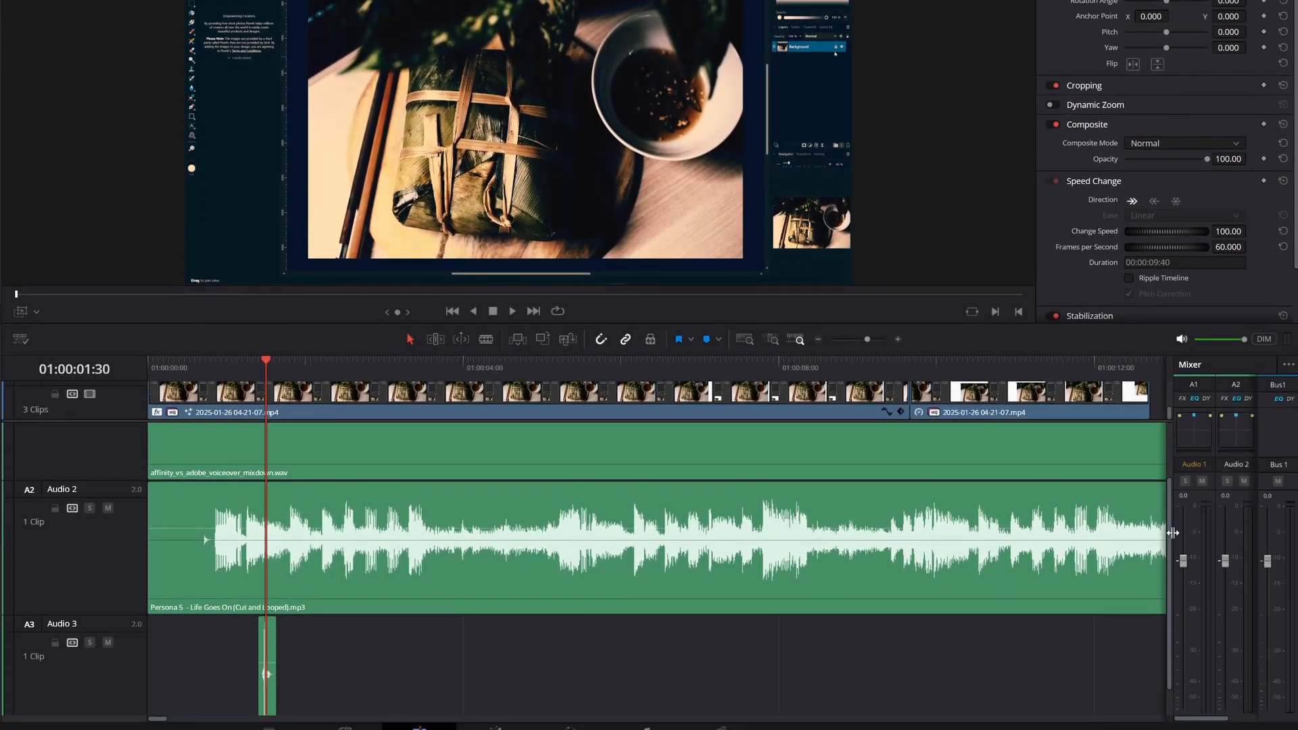
pyautogui.moveTo(1173, 533); pyautogui.dragTo(1080, 543)
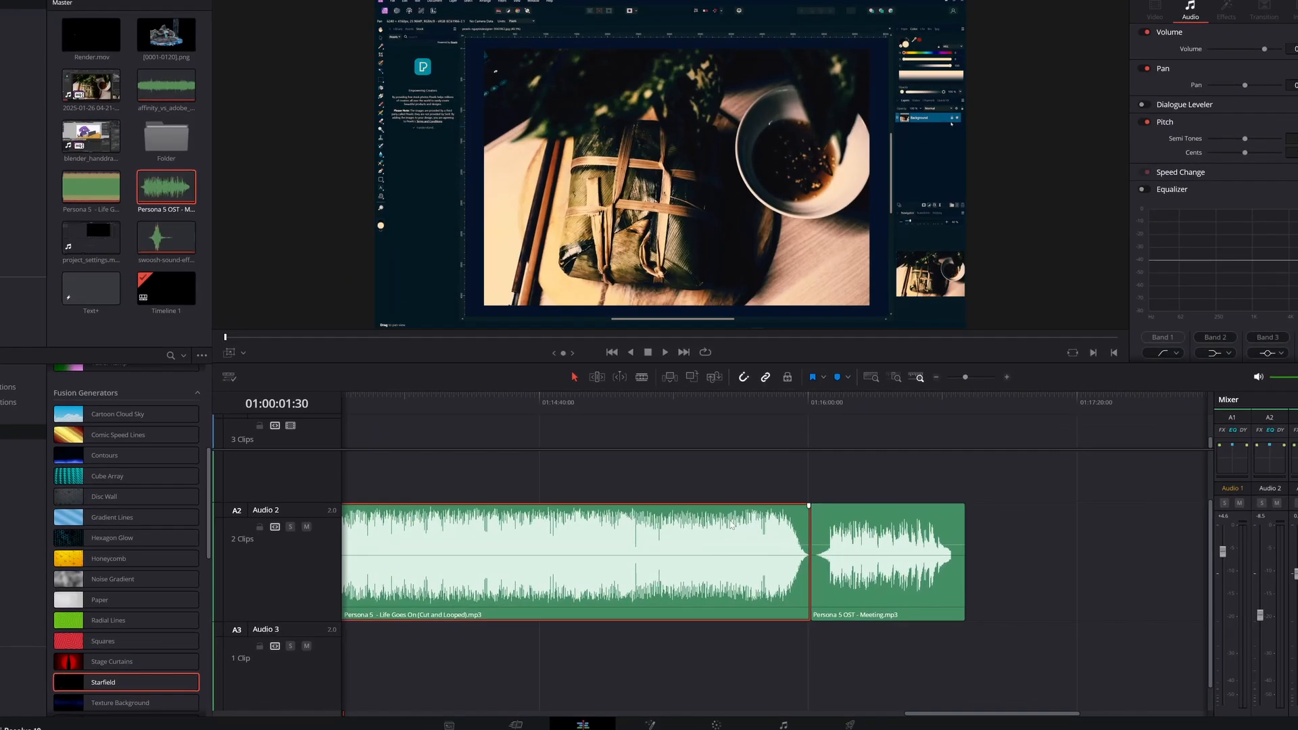
# Normalize the audio levels of the Life Goes On clip and the Persona 5 OST - Meeting clip on Audio 2.
pyautogui.rightClick(724, 529)
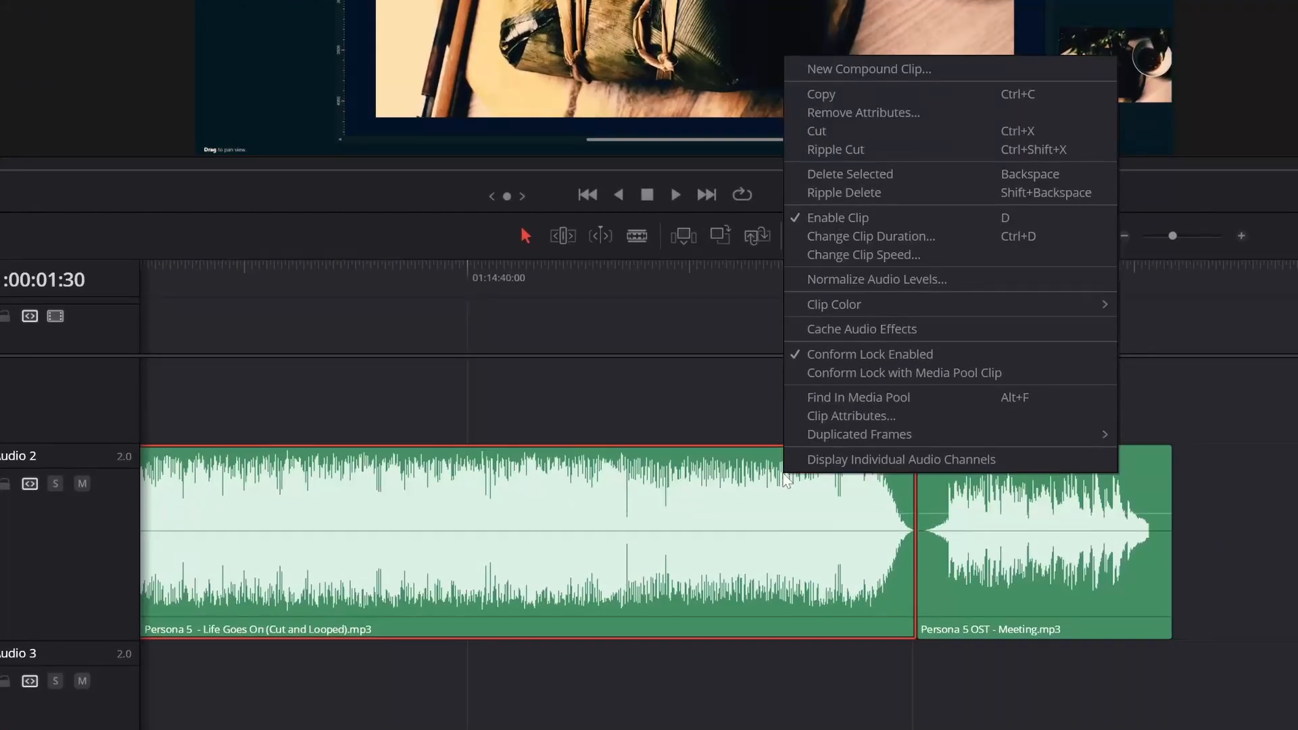
pyautogui.click(899, 280)
pyautogui.click(645, 406)
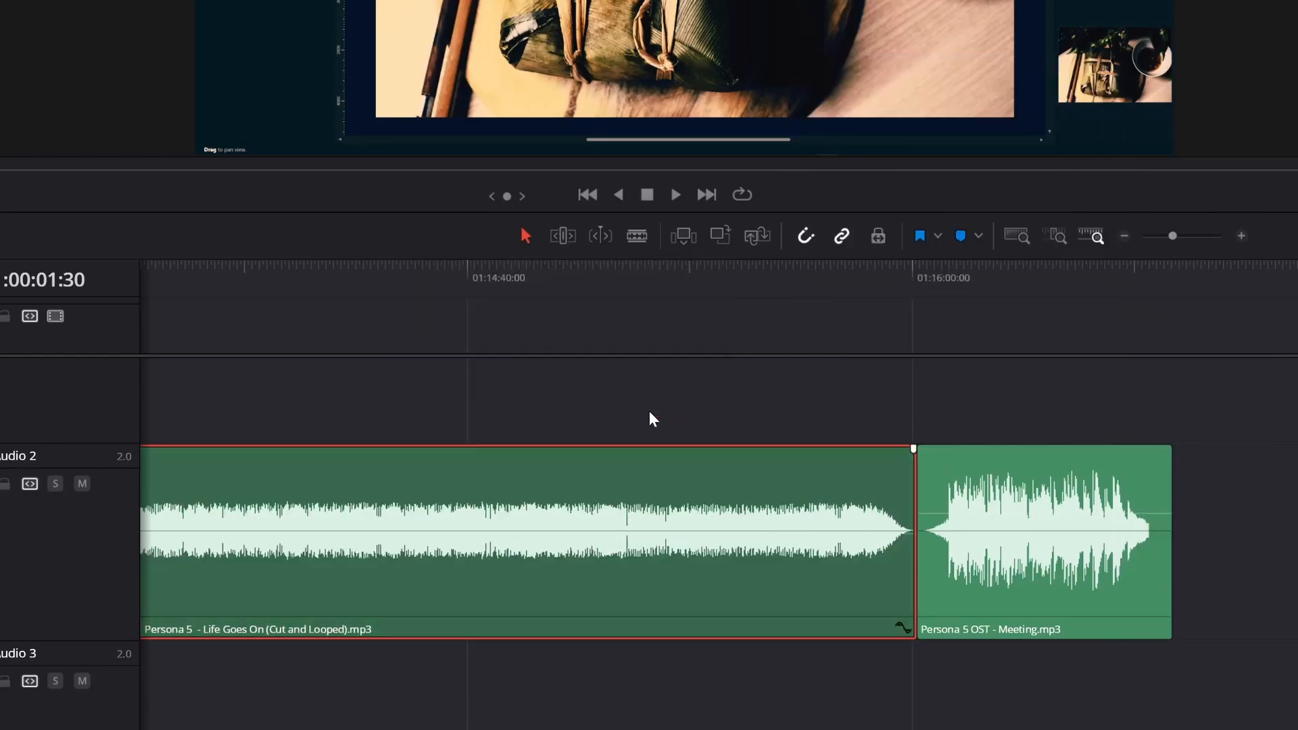
pyautogui.click(1058, 517)
pyautogui.rightClick(1058, 516)
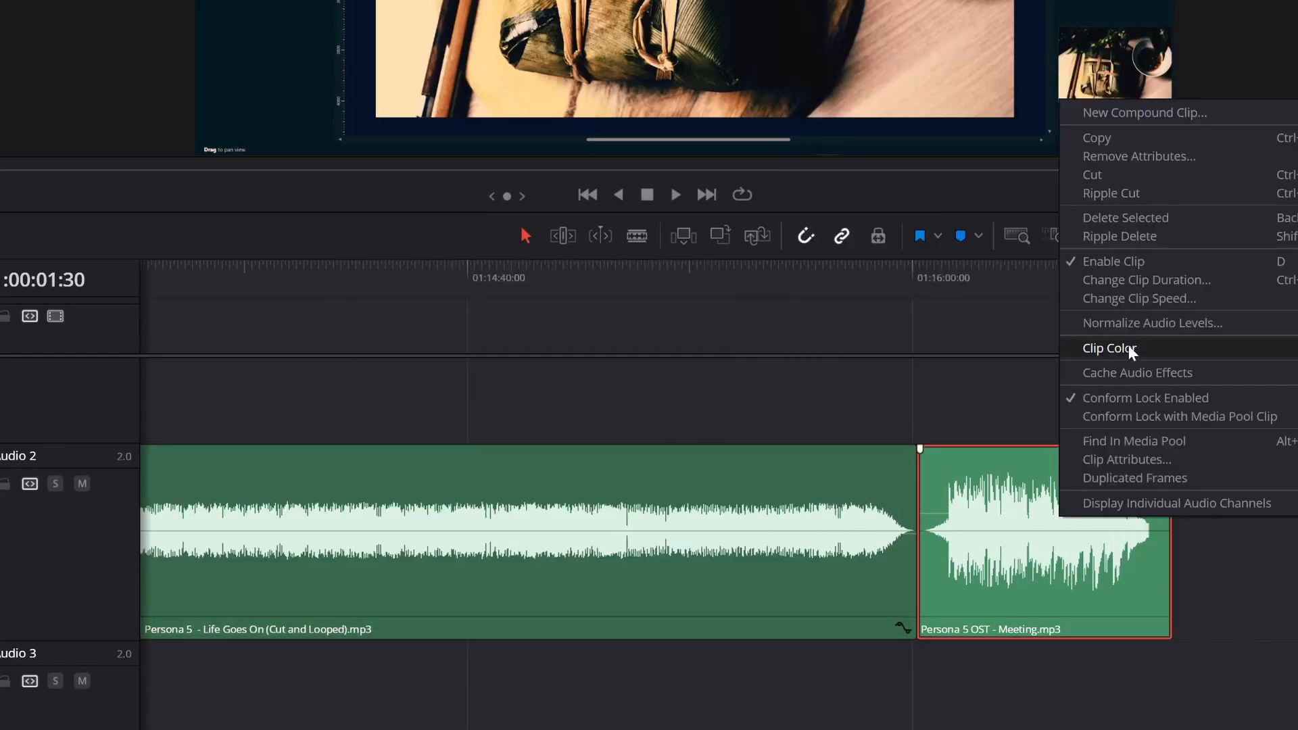
pyautogui.click(1132, 323)
pyautogui.click(1168, 406)
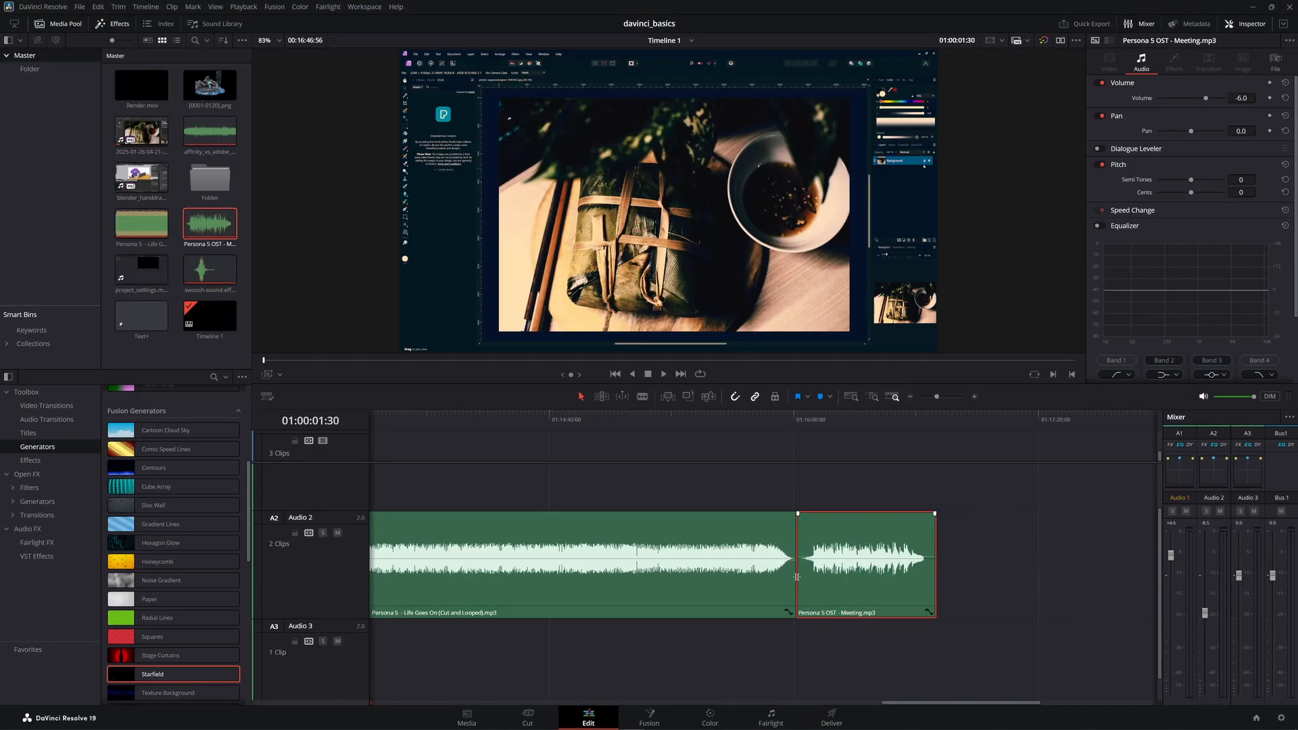
# Add the Dialogue Processor channel effect with its default settings to the Audio 1 track in Fairlight.
pyautogui.click(843, 711)
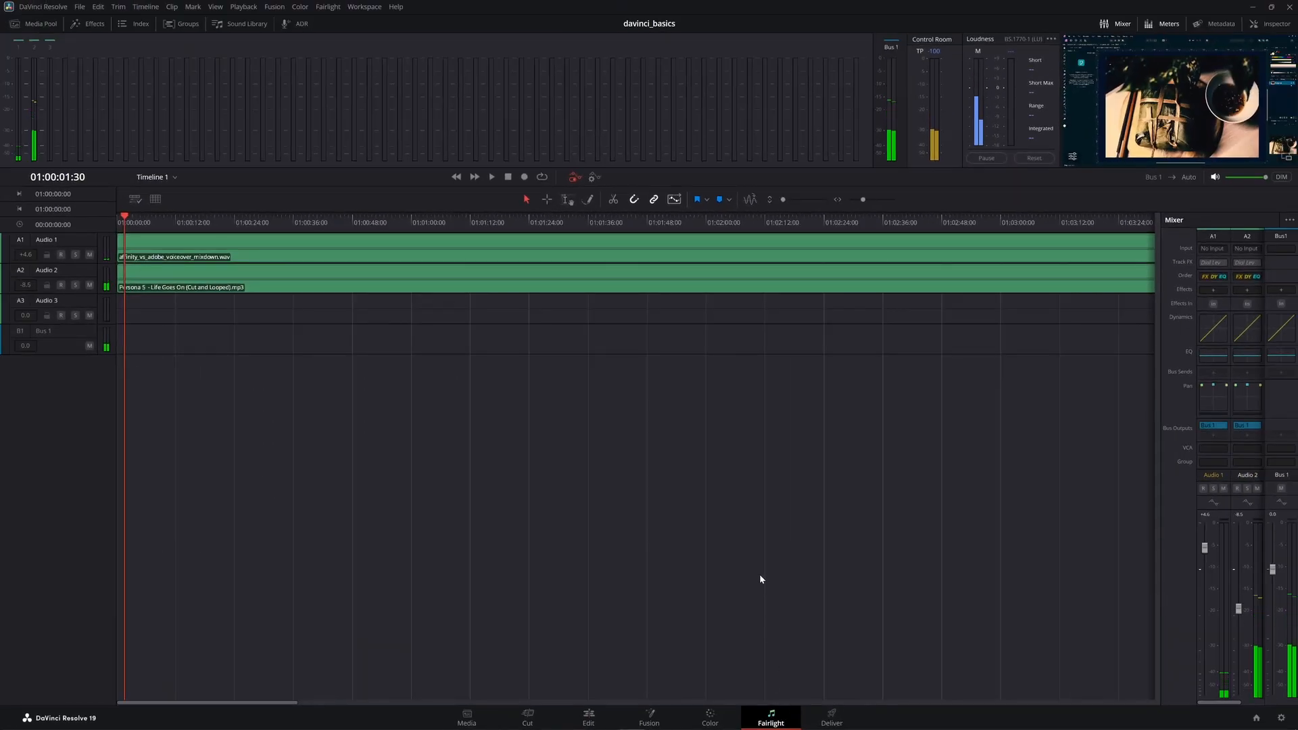
pyautogui.click(888, 254)
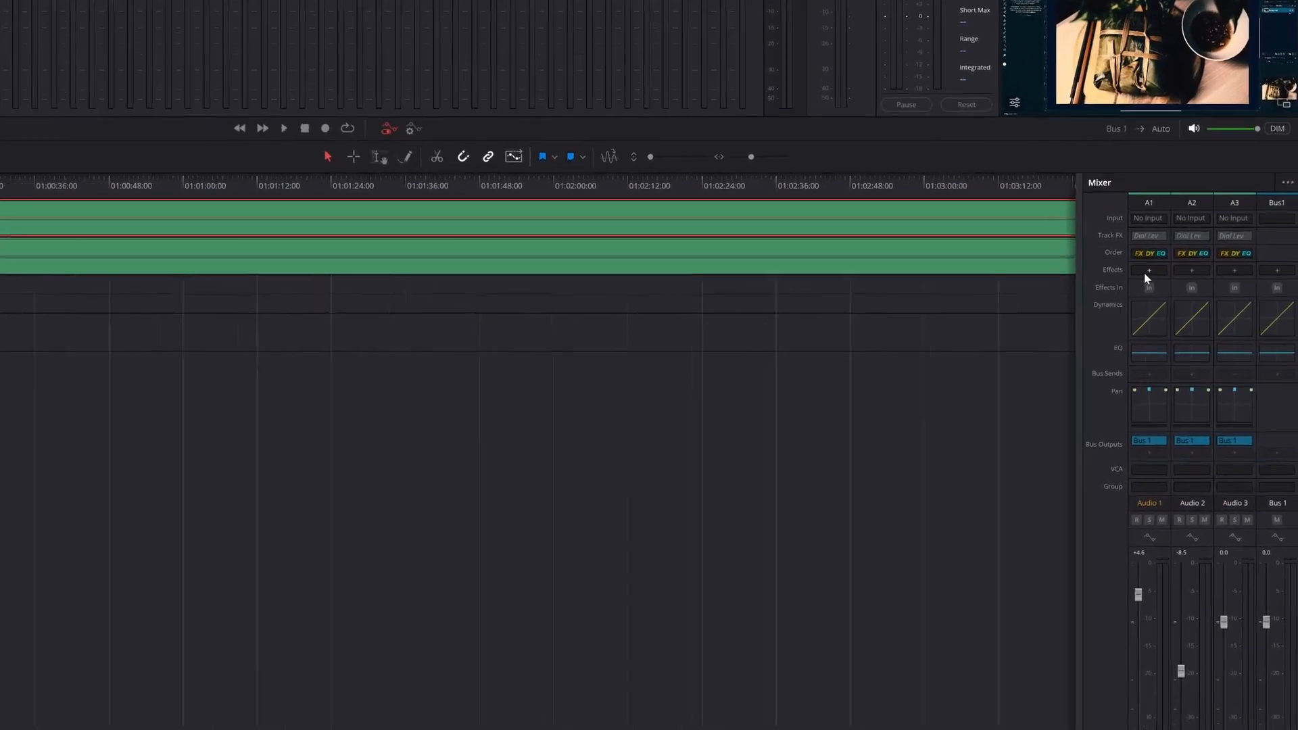
pyautogui.click(1213, 289)
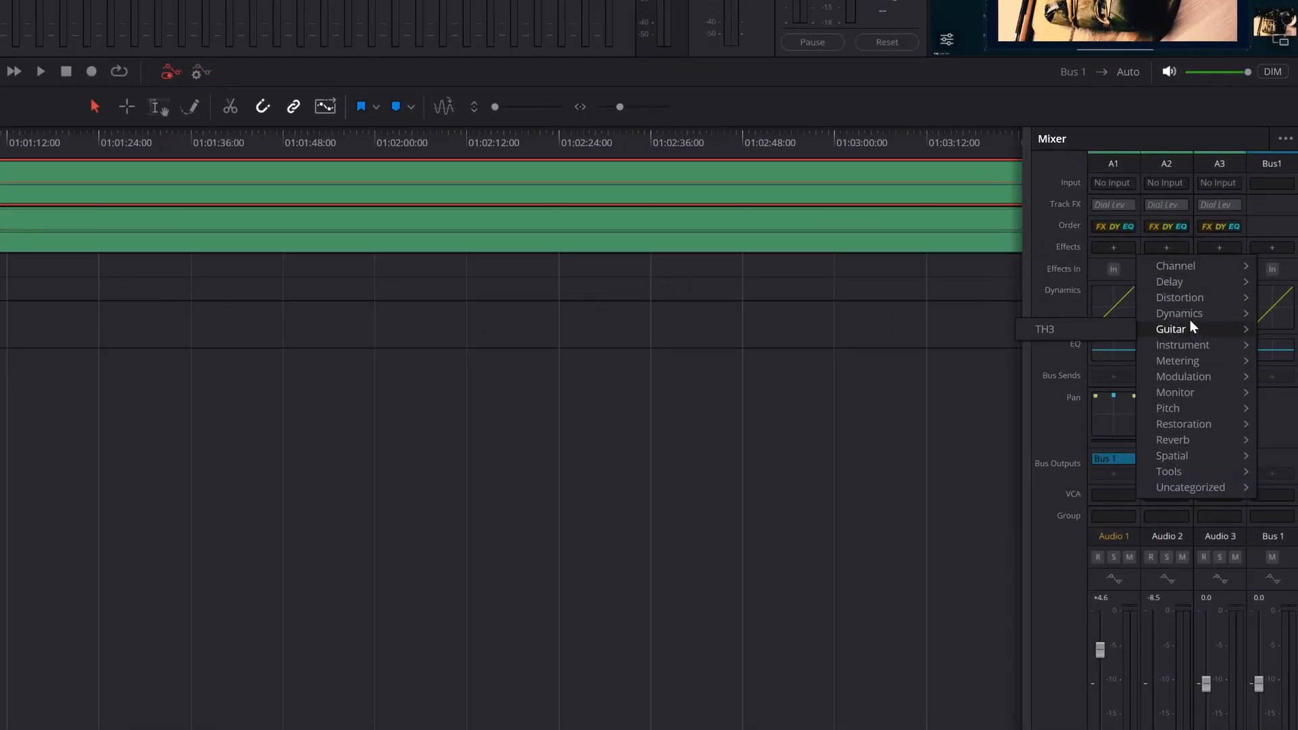
pyautogui.moveTo(1198, 270)
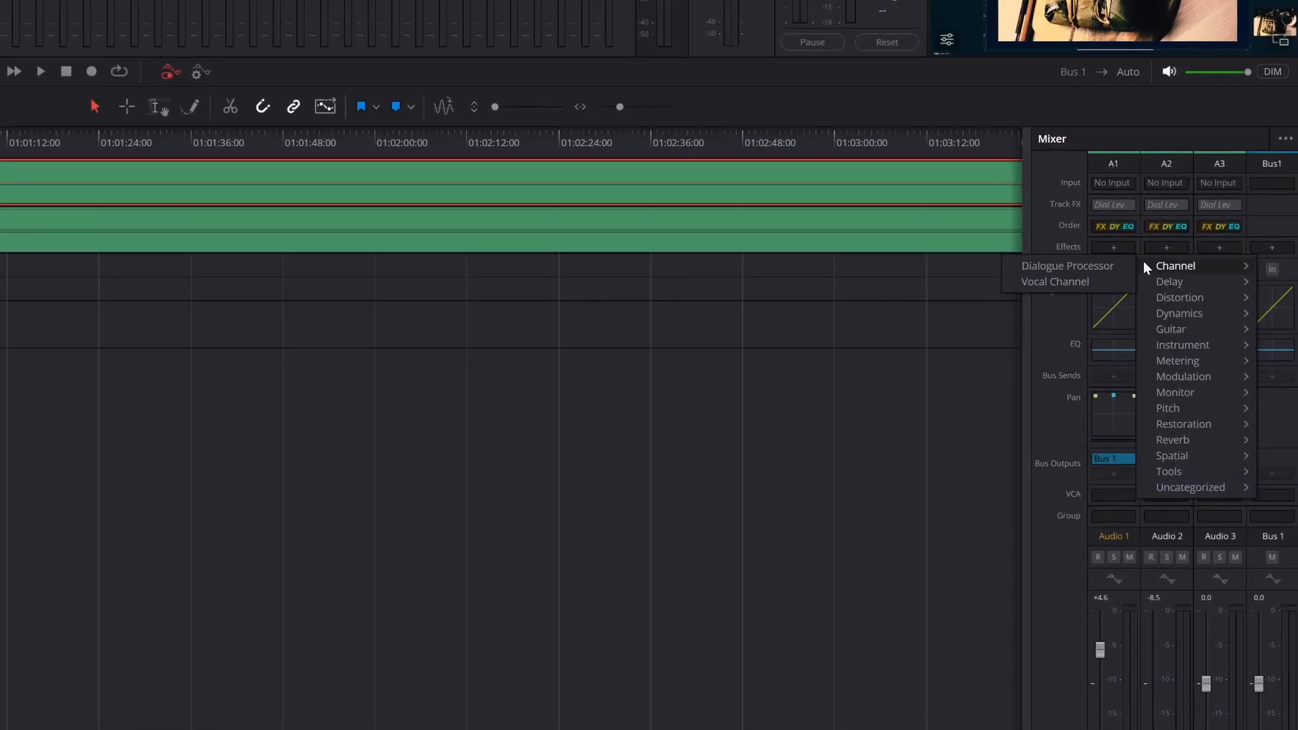
pyautogui.click(1111, 266)
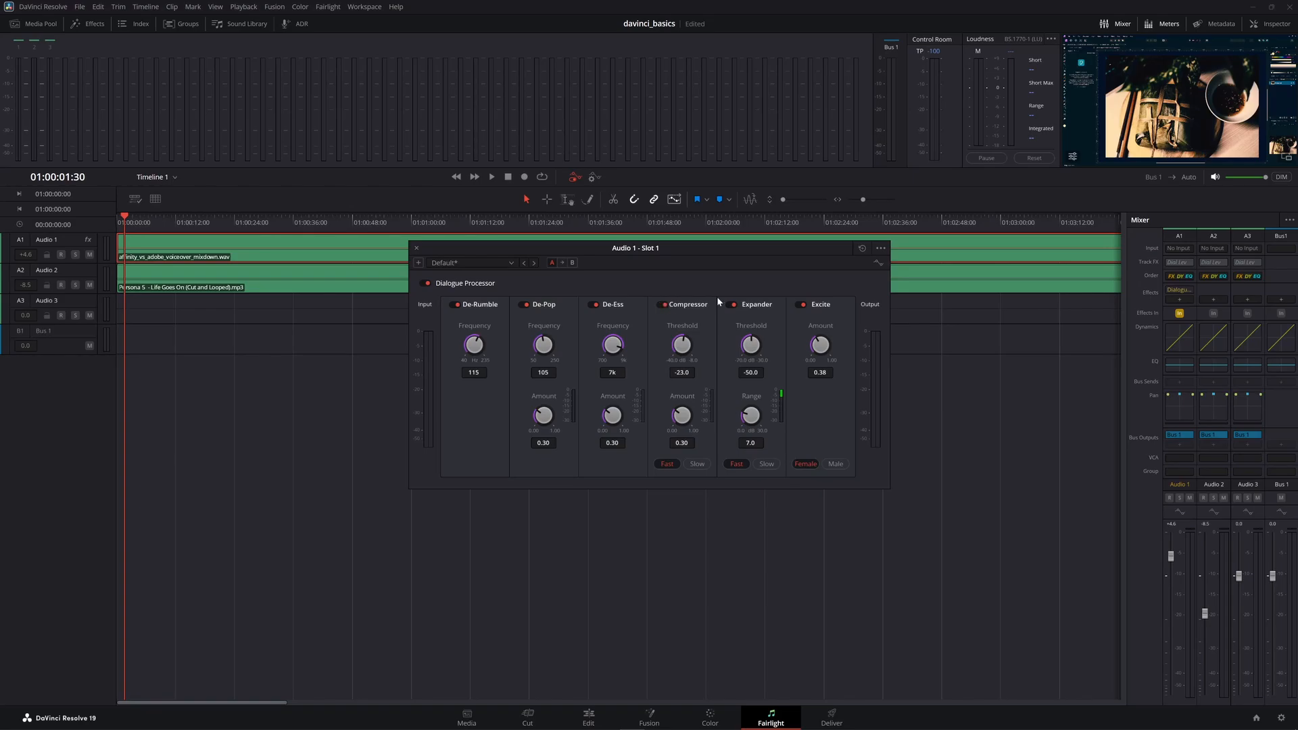
pyautogui.click(417, 248)
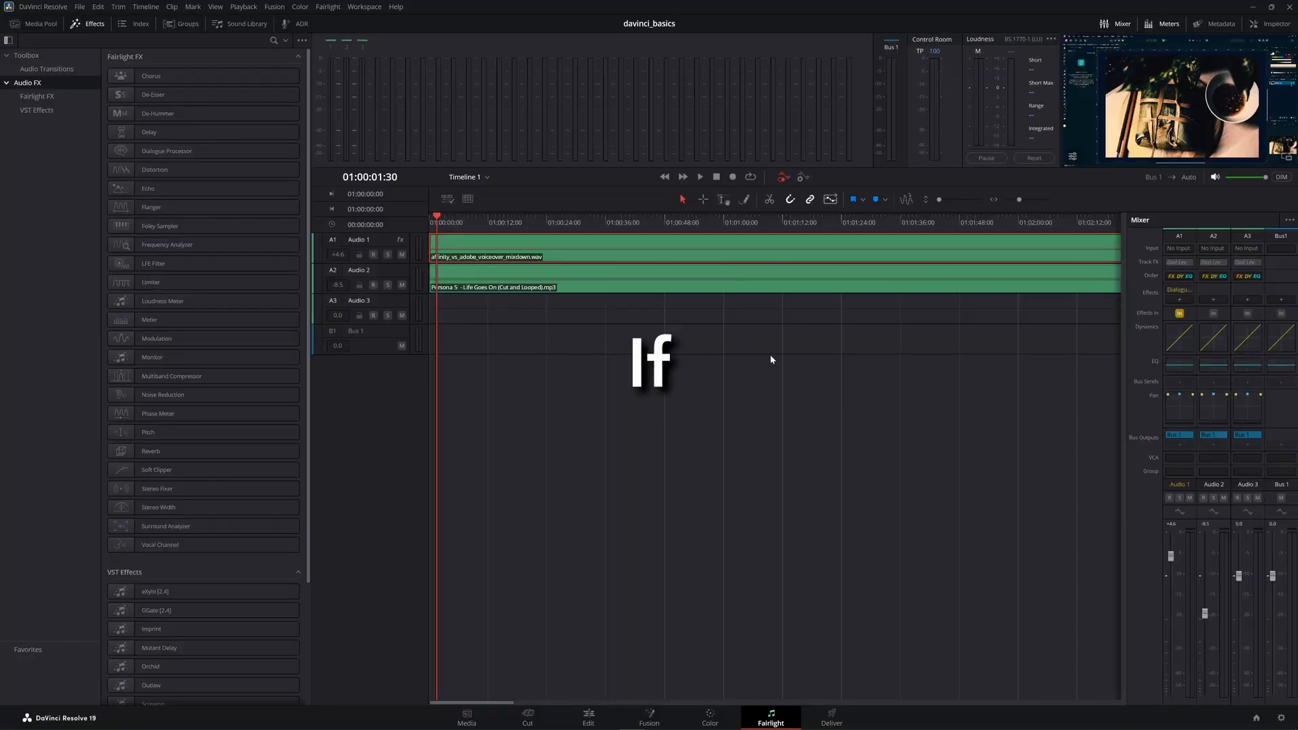
# Apply the Echo effect with default settings to only the Persona 5 OST - Meeting clip on Audio 2.
pyautogui.hotkey('ctrl', '-')
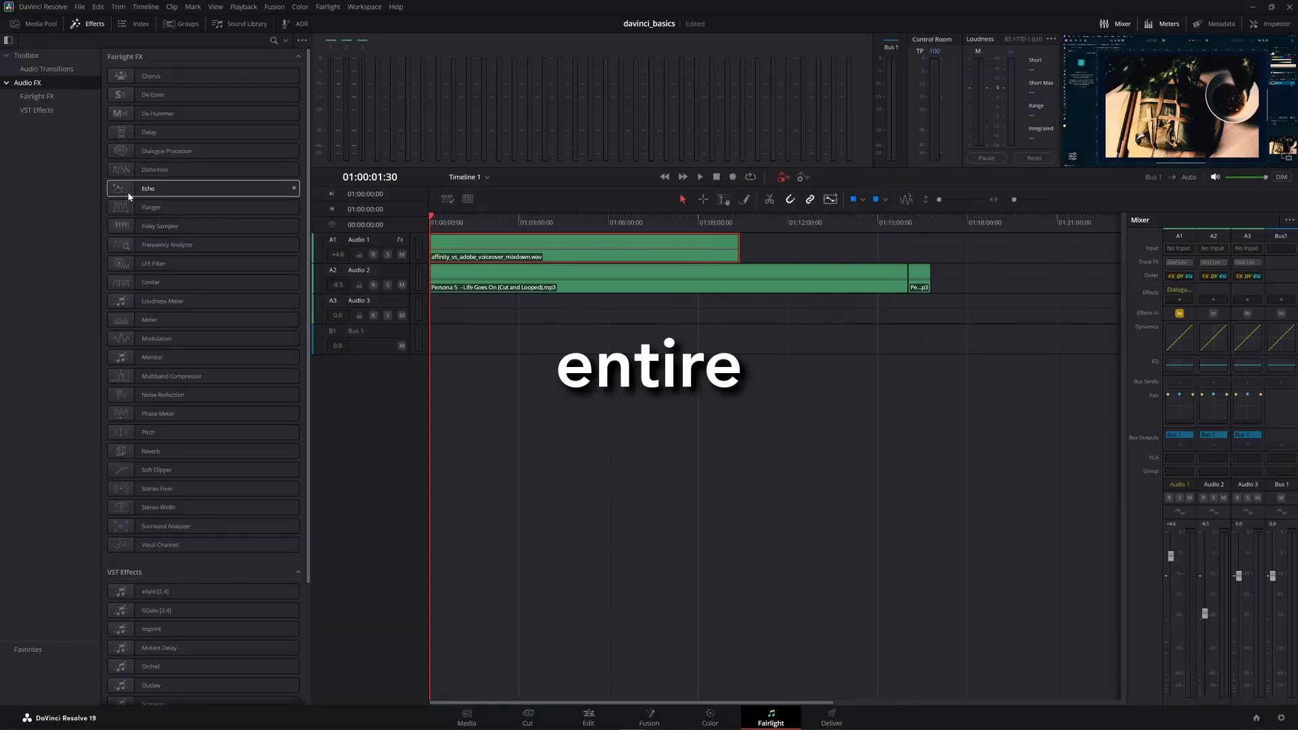
pyautogui.moveTo(129, 184); pyautogui.dragTo(921, 283)
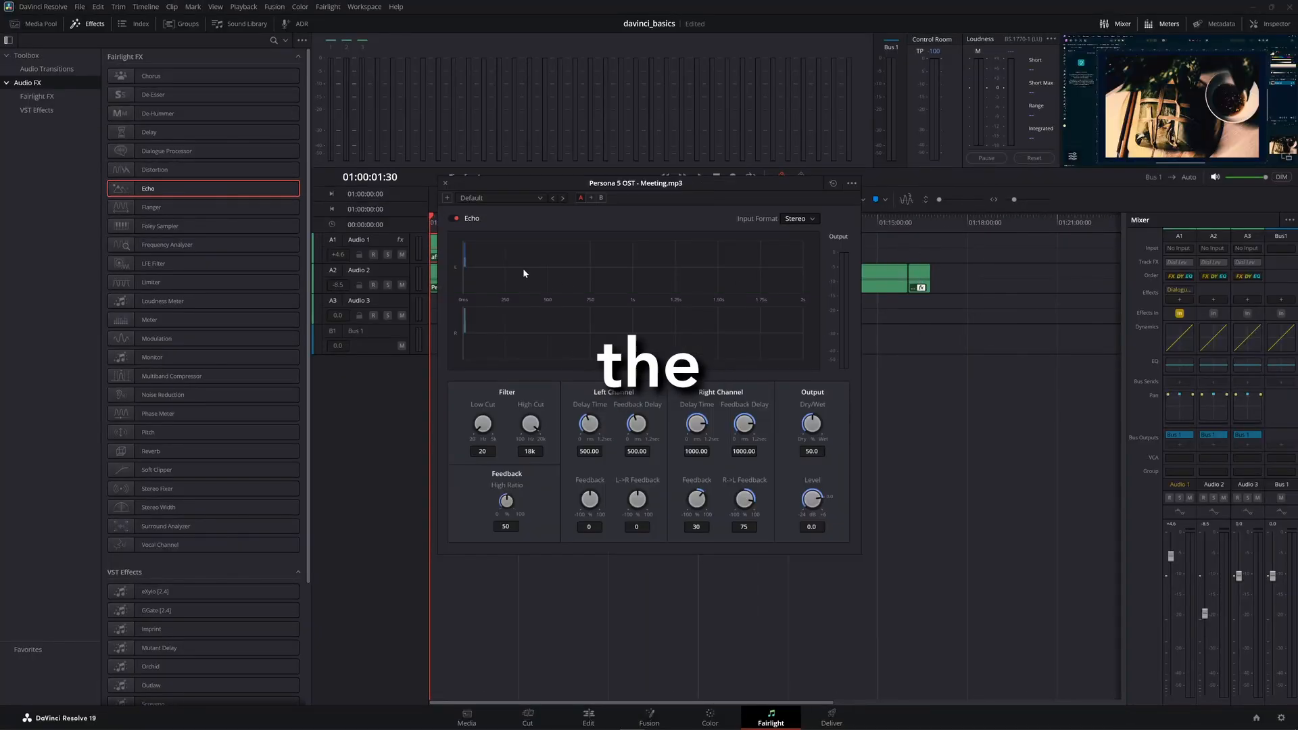
pyautogui.click(445, 182)
# Apply the Fairlight Reverb effect to the voiceover clip on Audio 1 from the Edit page.
pyautogui.click(588, 717)
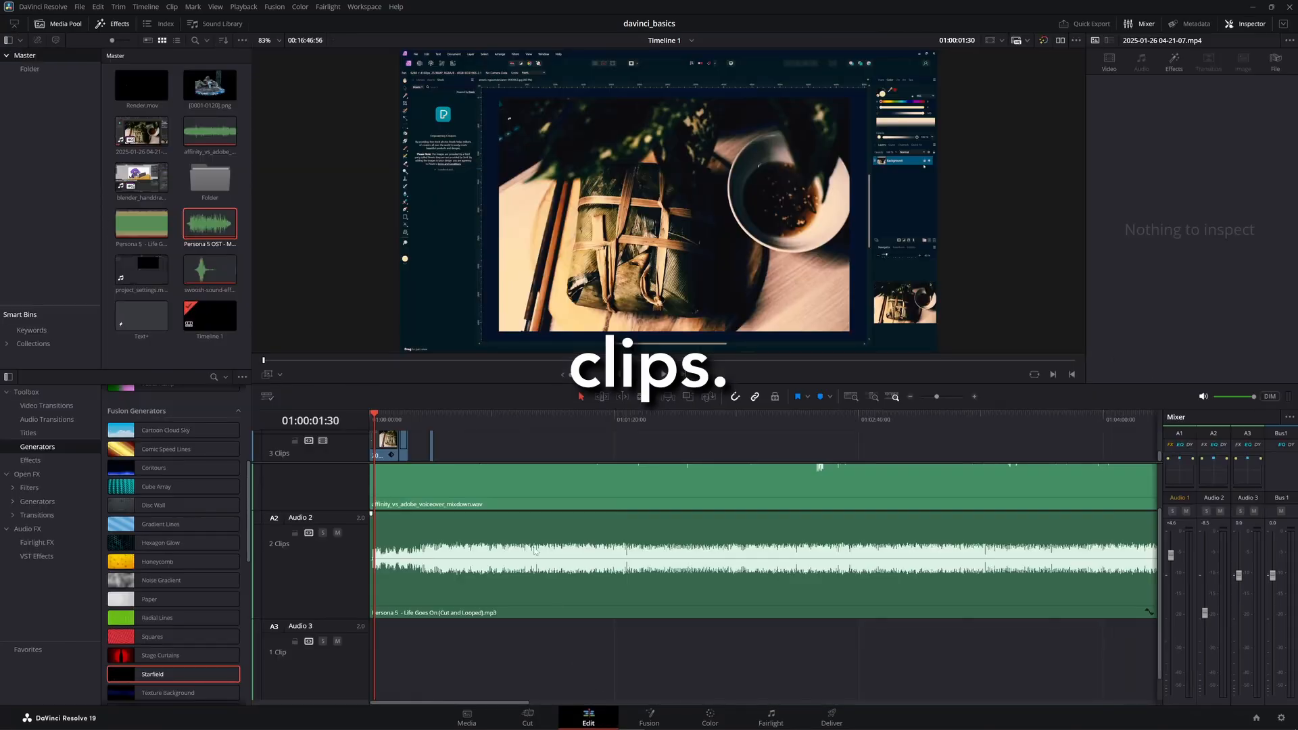
pyautogui.click(37, 542)
pyautogui.scroll(-4, 175, 500)
pyautogui.moveTo(174, 592); pyautogui.dragTo(440, 487)
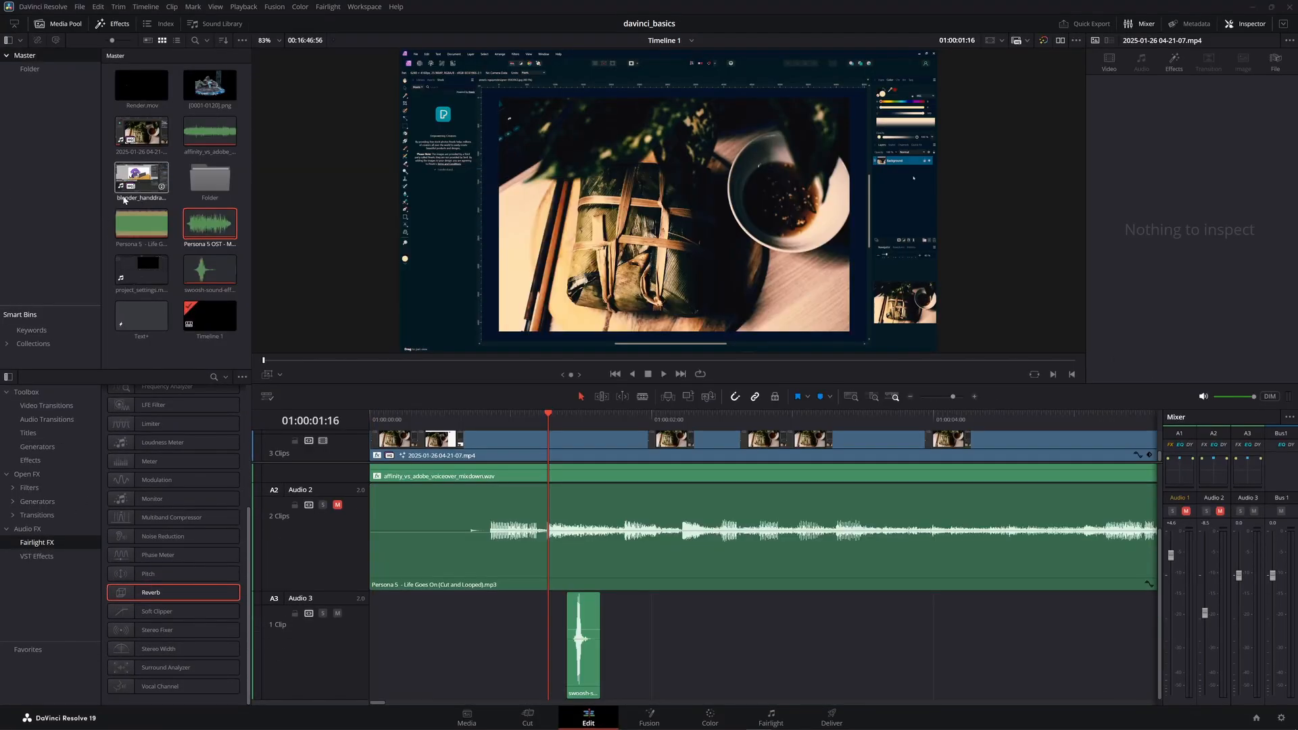
# Play back the swoosh effect on Audio 3 and change its clip audio format to Stereo in Fairlight.
pyautogui.click(556, 424)
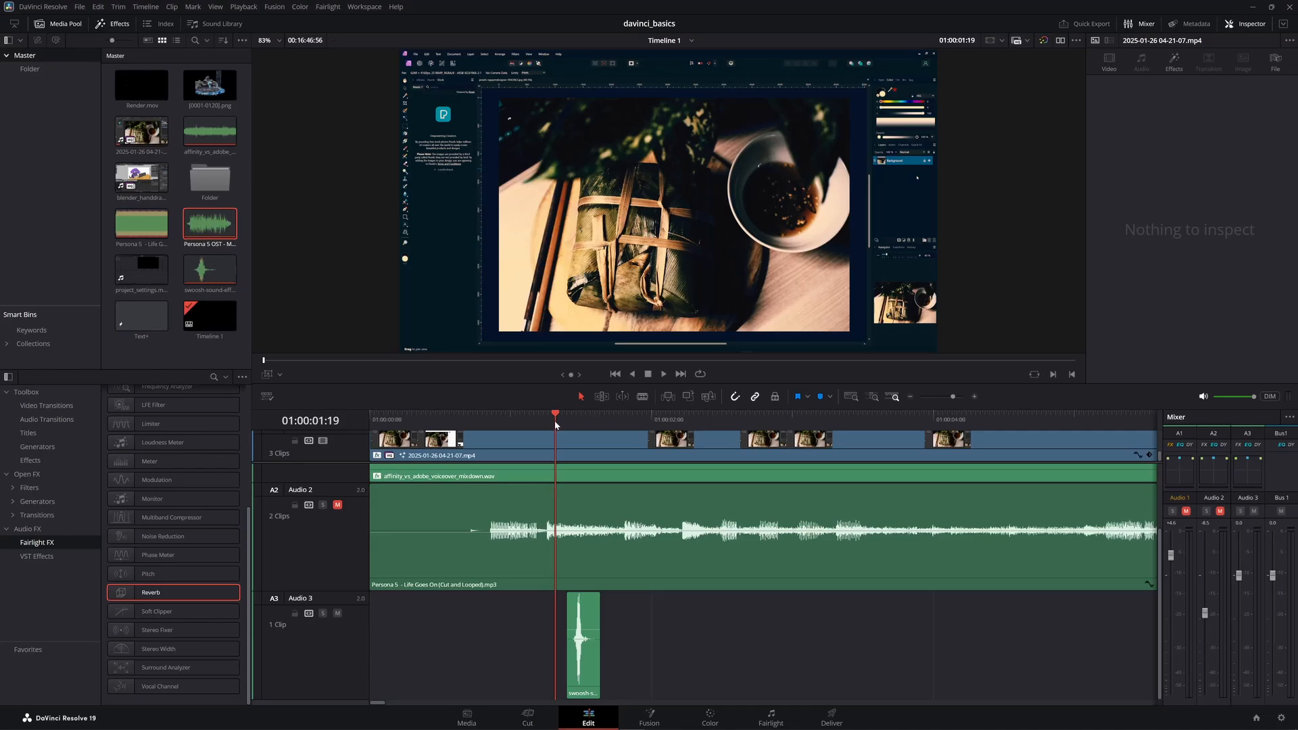
pyautogui.press('space')
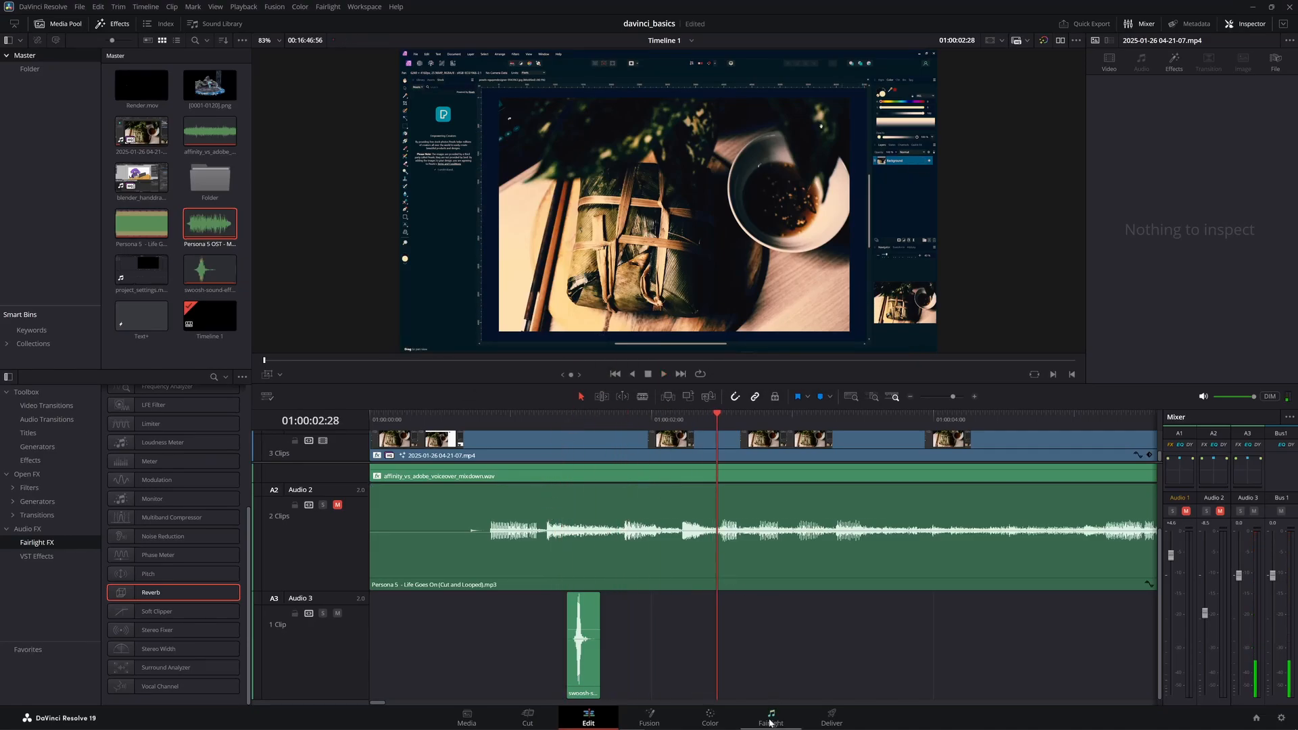
pyautogui.click(769, 719)
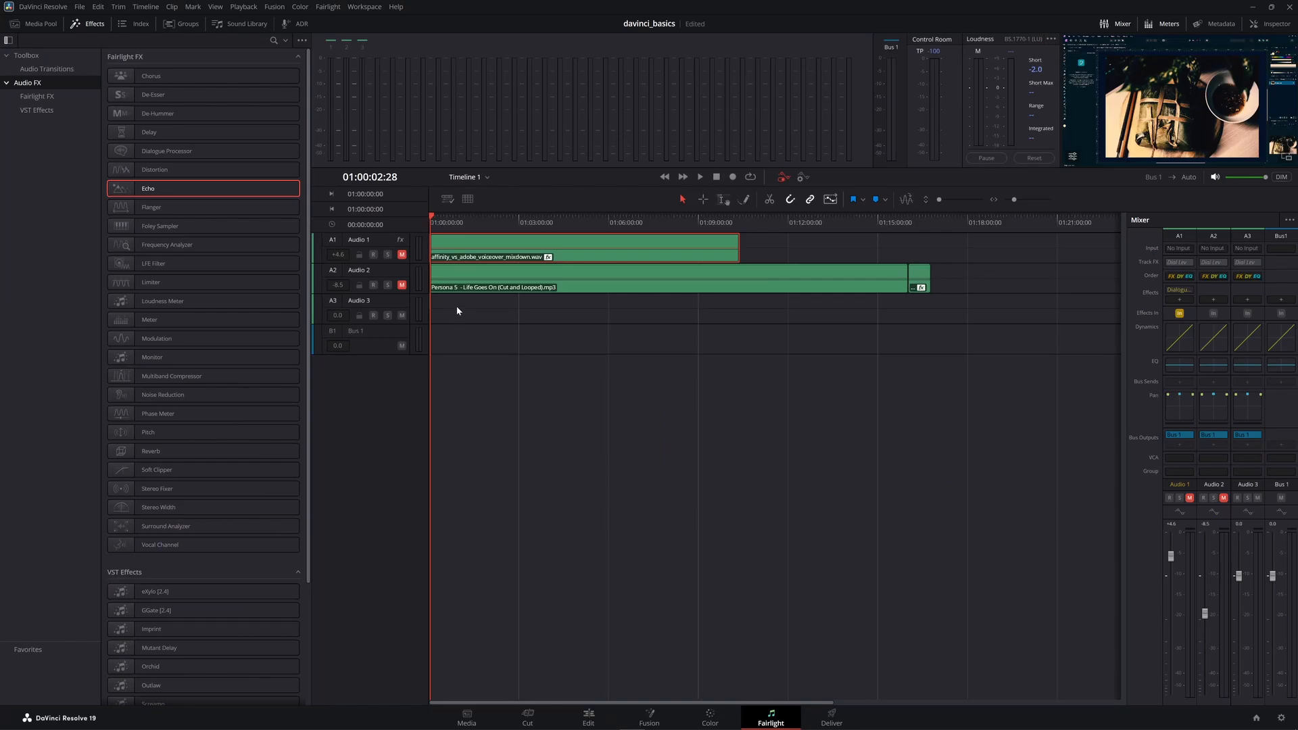
pyautogui.scroll(5, 456, 306)
pyautogui.rightClick(587, 303)
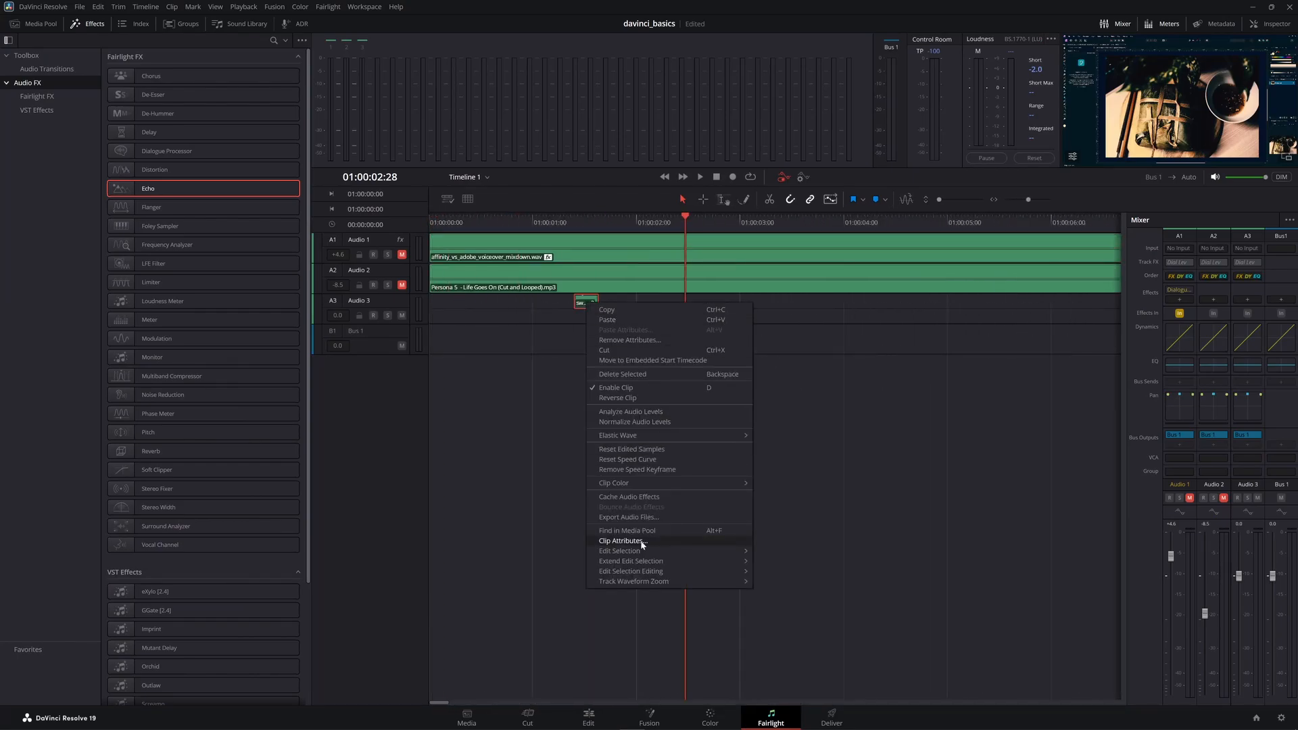
pyautogui.click(622, 540)
pyautogui.click(527, 280)
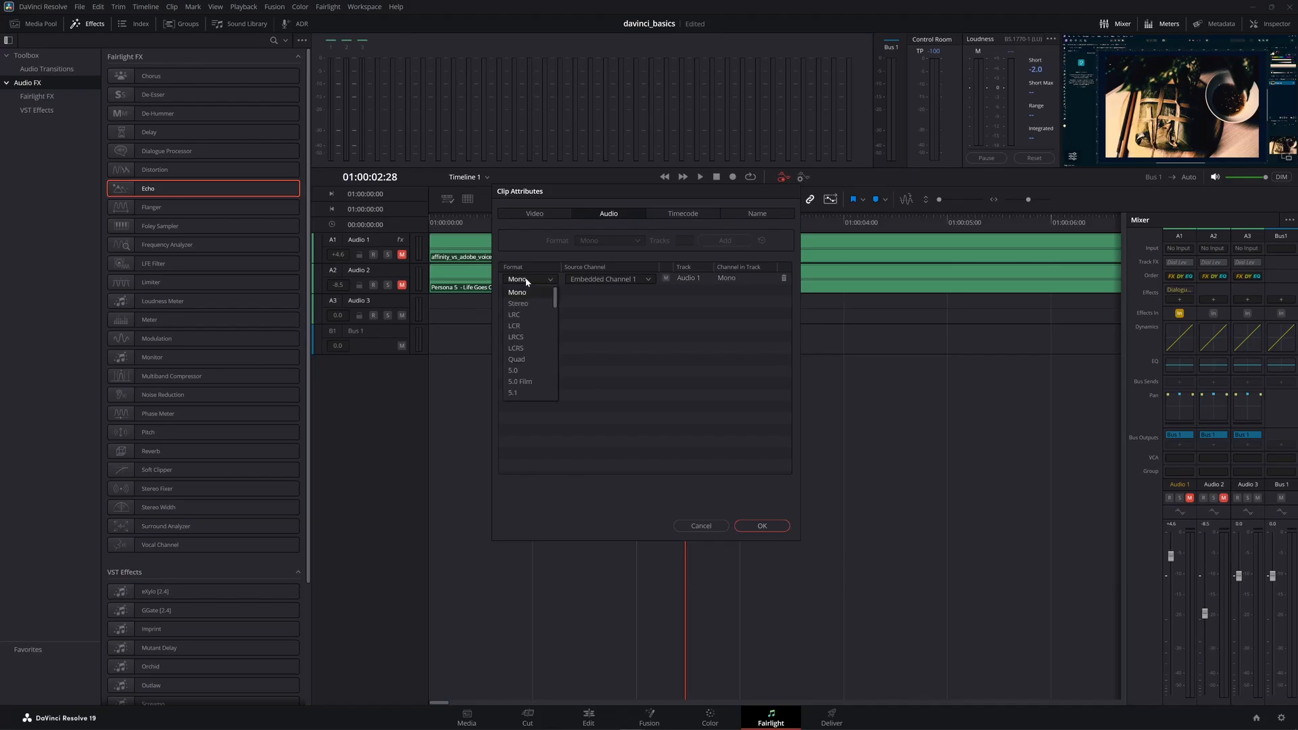
pyautogui.click(522, 304)
pyautogui.click(597, 288)
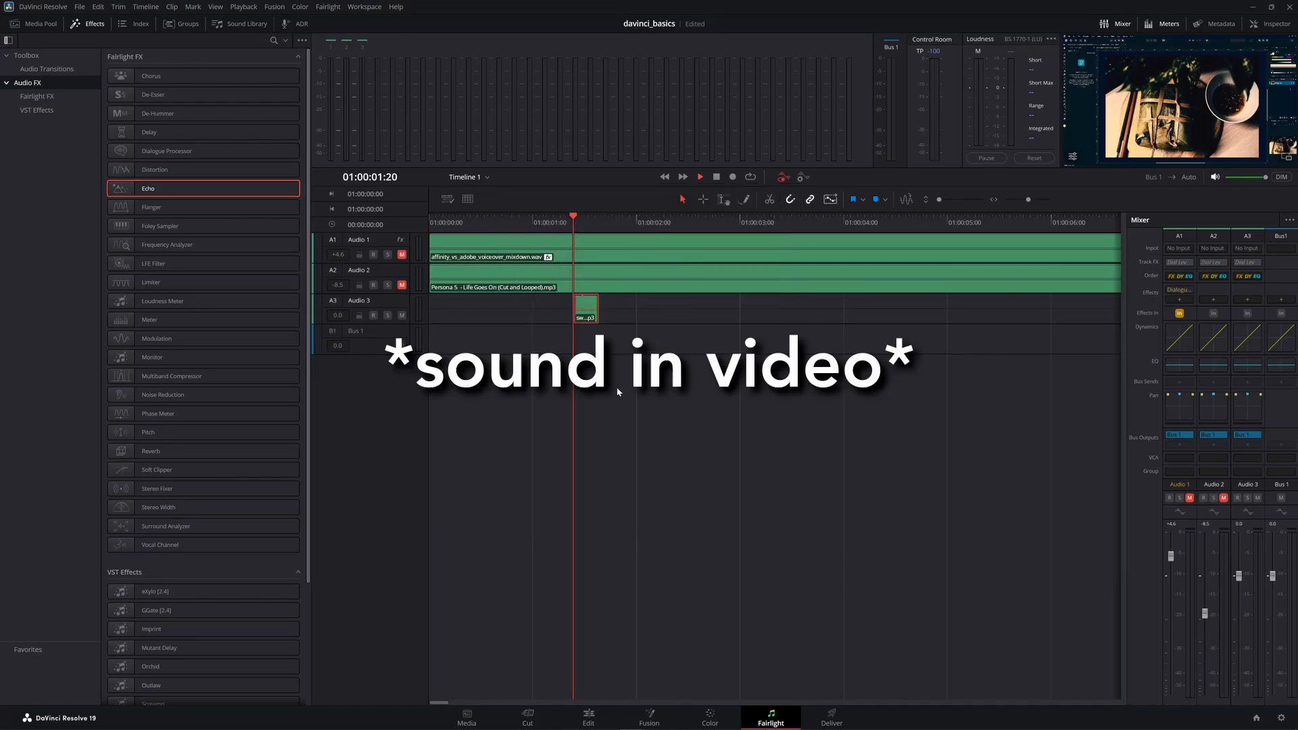
# Choose the YouTube 1080p render preset for delivering Timeline 1.
pyautogui.click(832, 717)
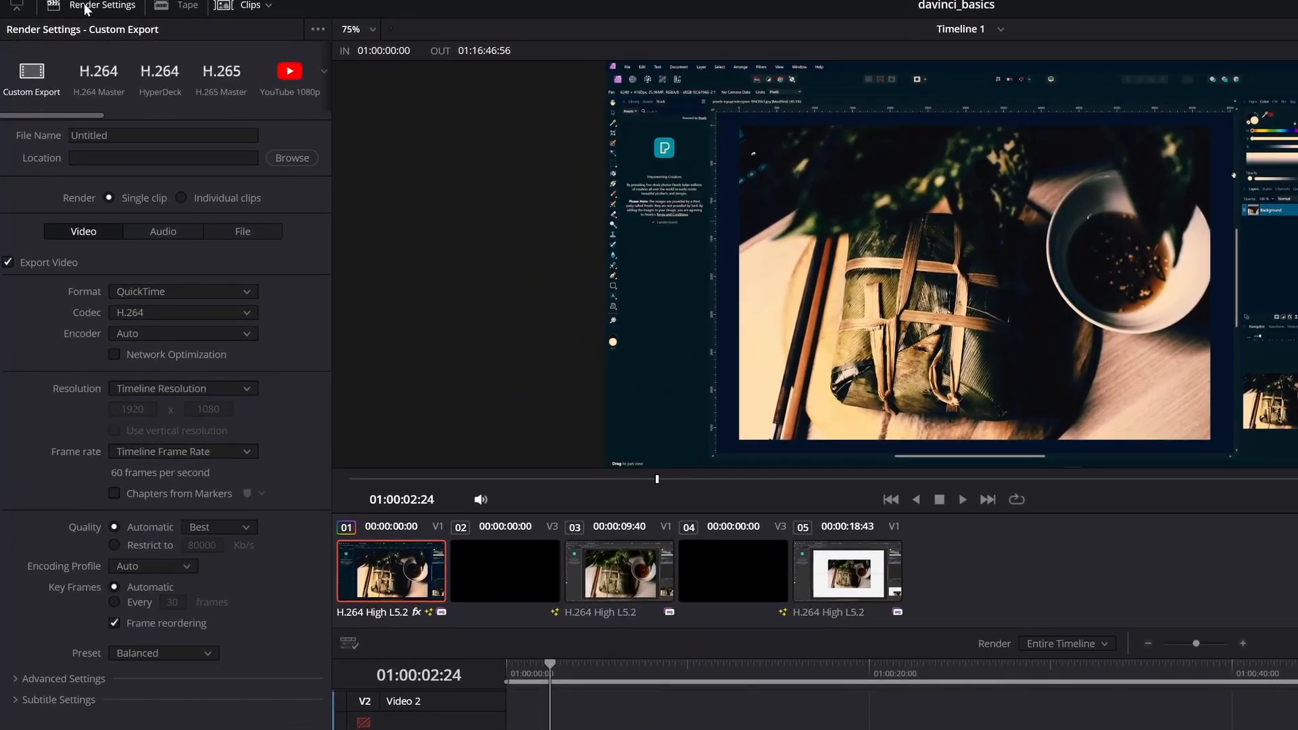
pyautogui.moveTo(33, 117); pyautogui.dragTo(85, 91)
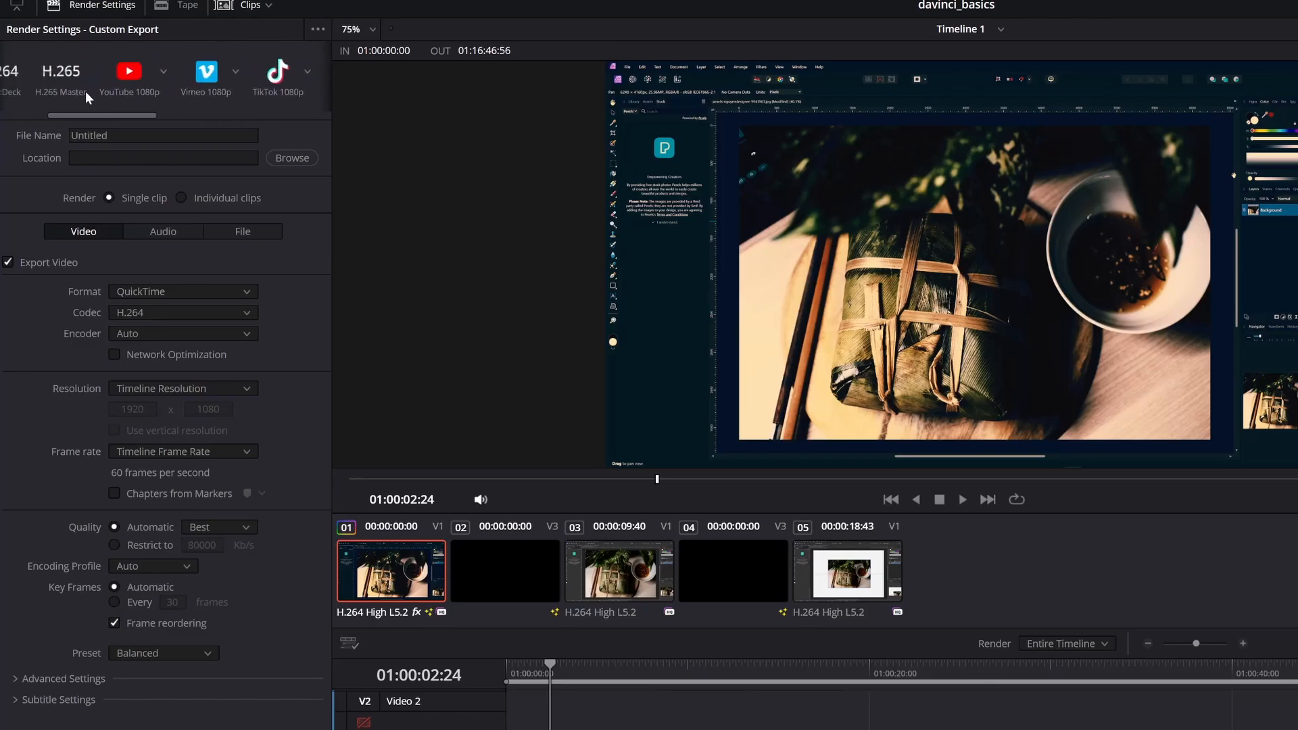
pyautogui.click(190, 76)
pyautogui.click(220, 129)
# Name the export file davinci_basics and set its save location to E:\Videos.
pyautogui.click(149, 135)
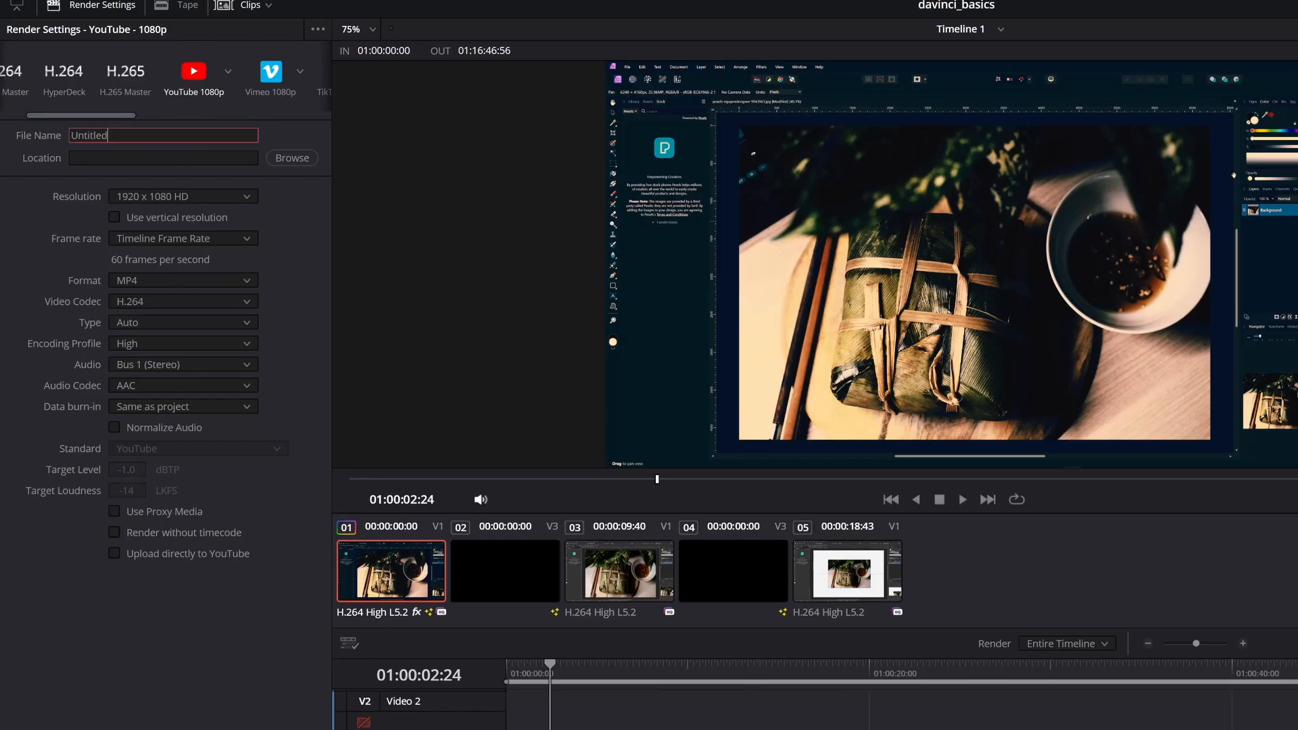
pyautogui.hotkey('ctrl', 'a')
pyautogui.press('BackSpace')
pyautogui.write('davinci_basics')
pyautogui.click(292, 158)
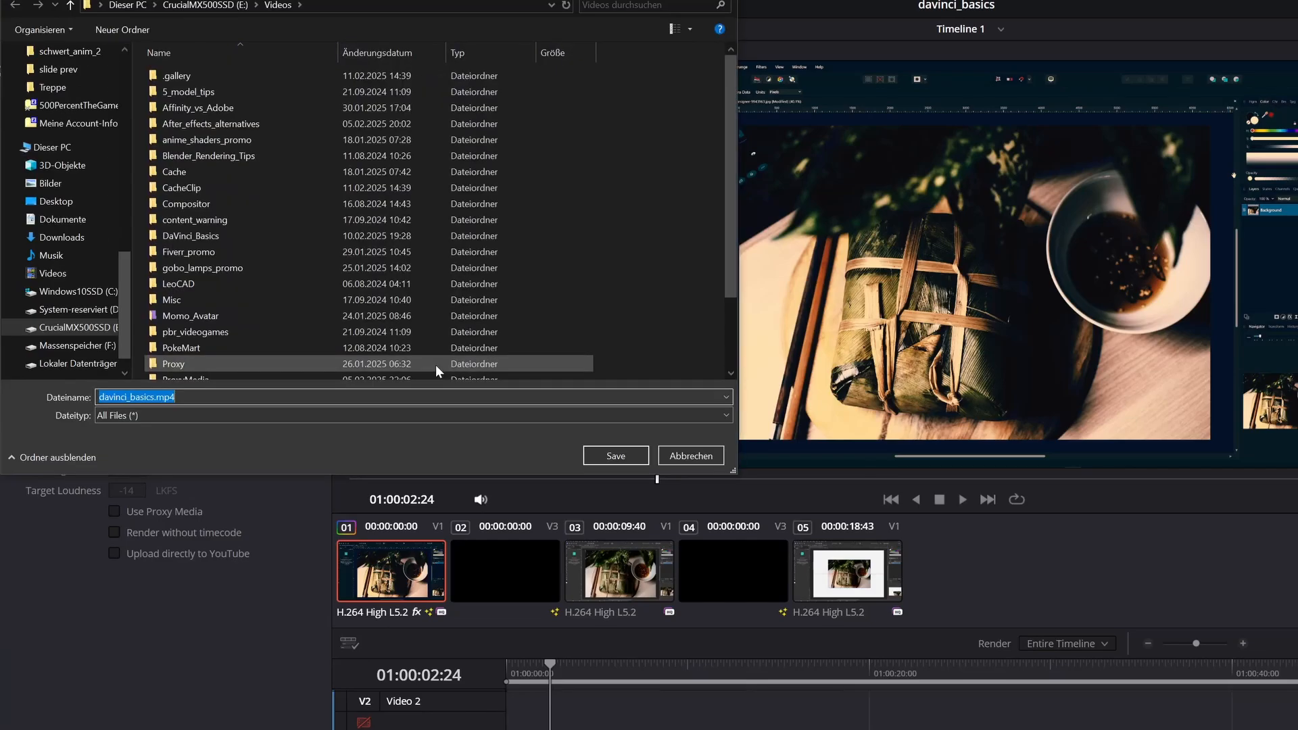
pyautogui.click(605, 458)
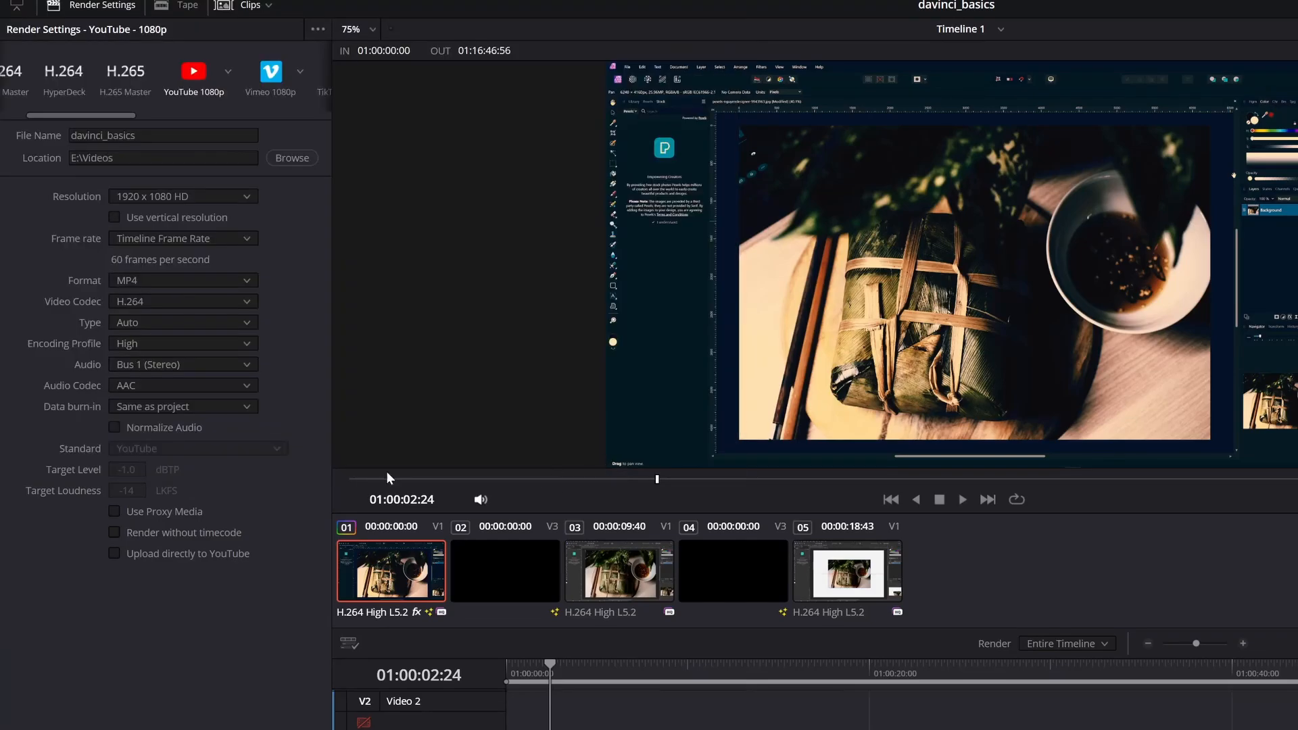
# Normalize the export audio with Optimize to standard and render the timeline through the render queue.
pyautogui.click(161, 429)
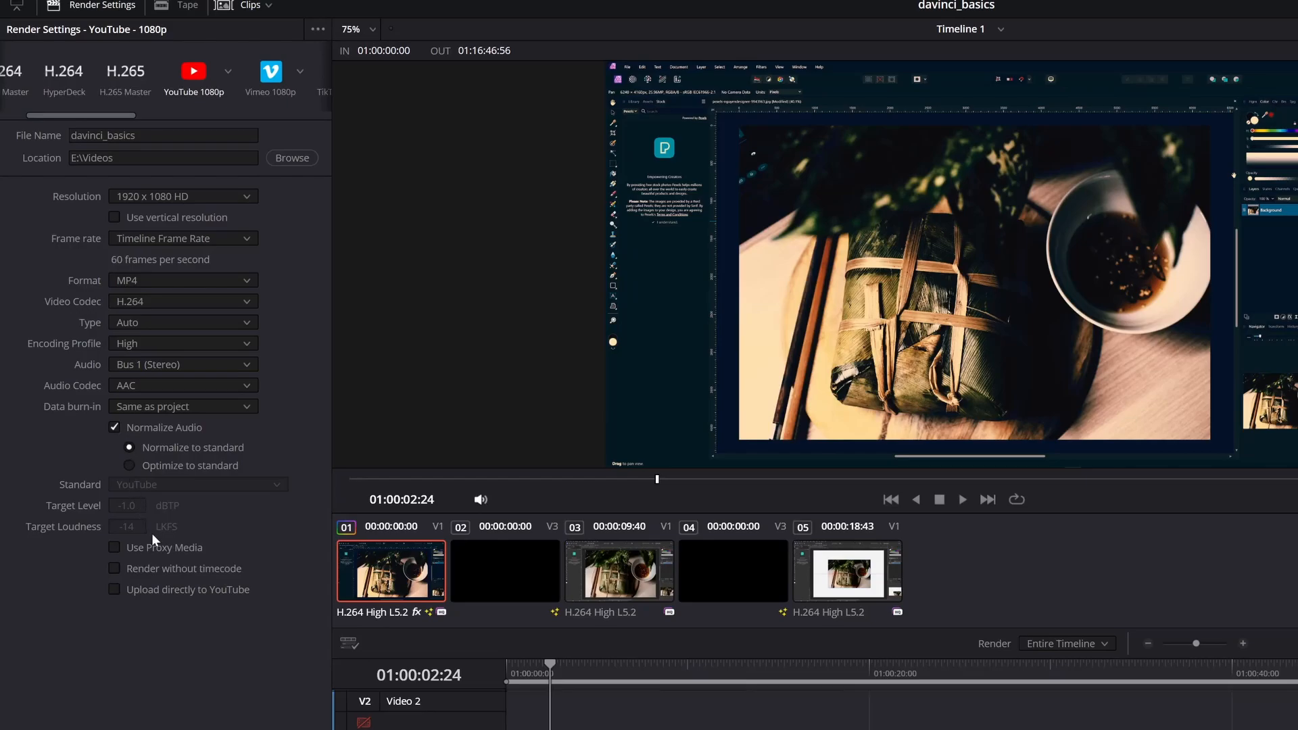
pyautogui.click(128, 466)
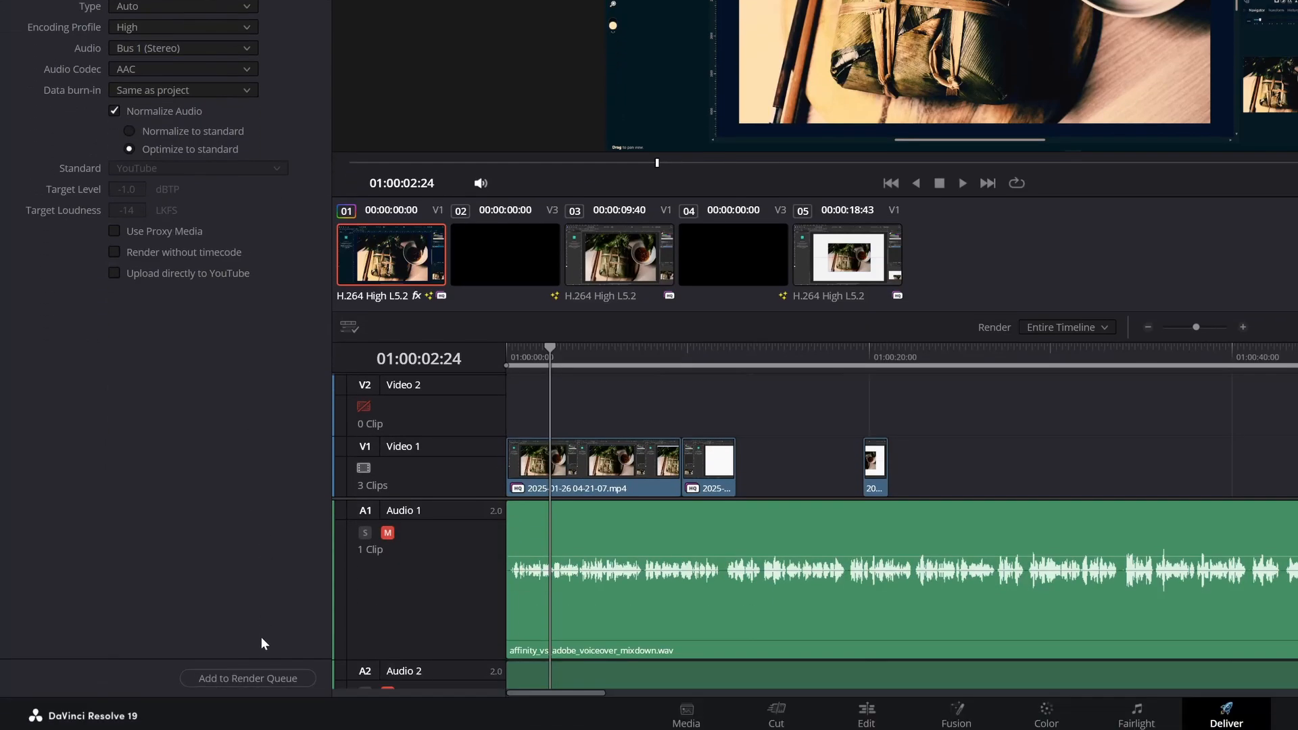
pyautogui.click(261, 679)
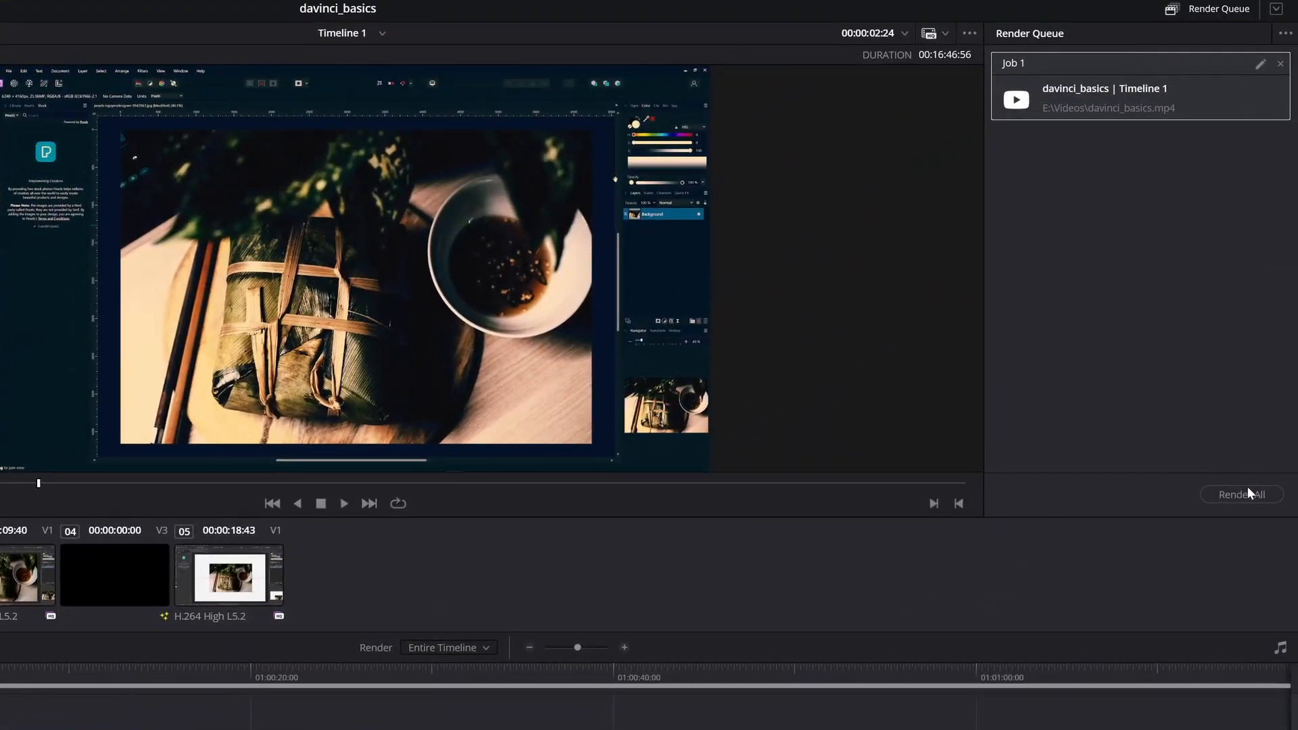
pyautogui.click(1246, 496)
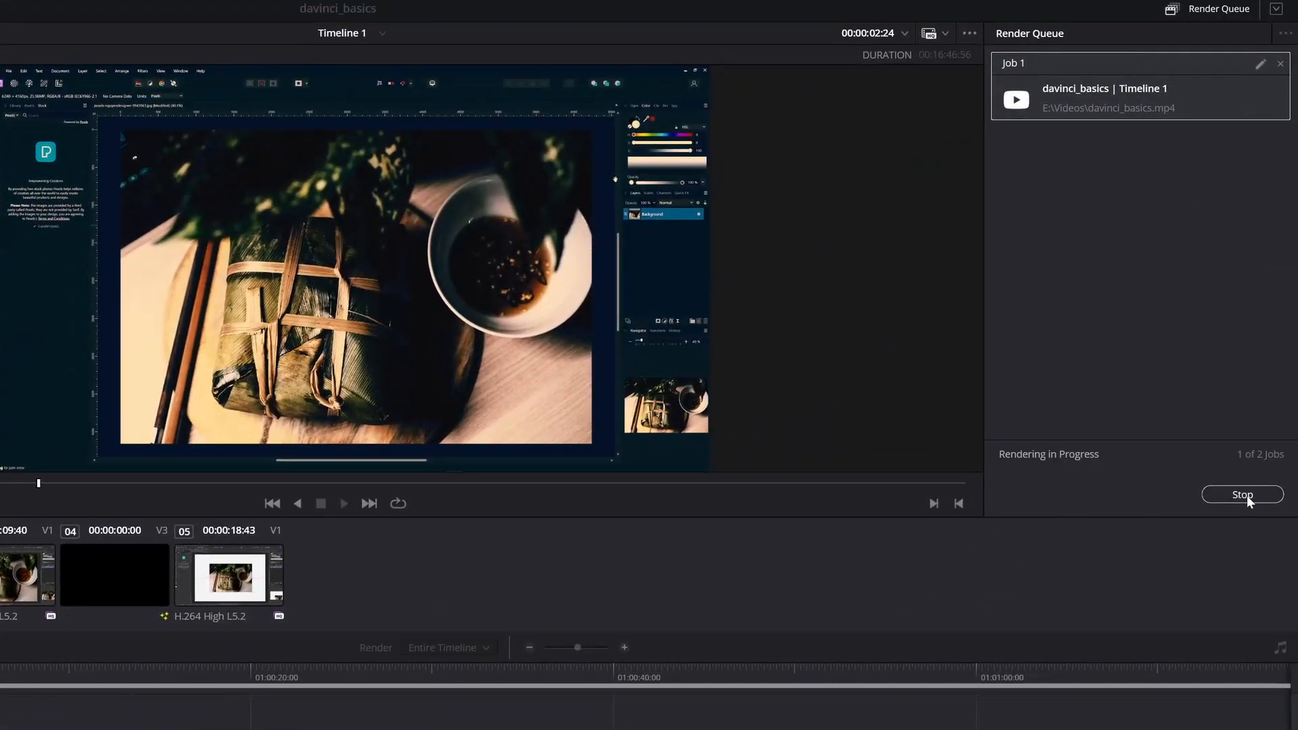